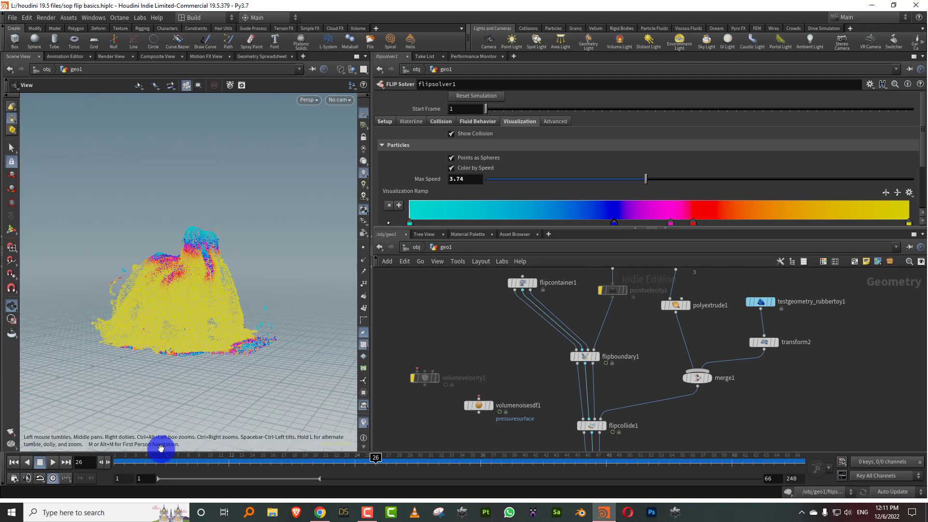
# Play the cached FLIP simulation from the first frame and stop at frame 21.
pyautogui.click(116, 461)
pyautogui.click(53, 462)
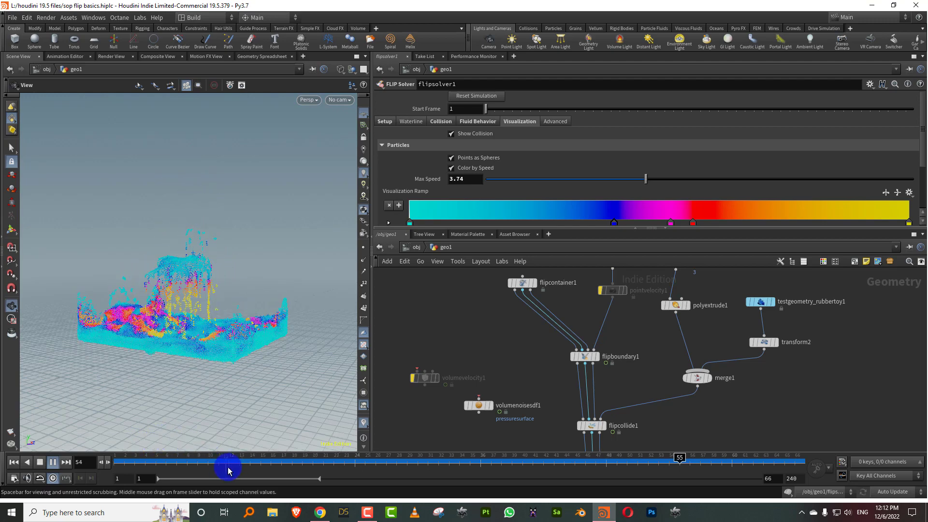
pyautogui.click(323, 461)
# Add a new FLIP Container node in an empty area of the geo1 network.
pyautogui.moveTo(524, 364); pyautogui.dragTo(486, 360, button='middle')
pyautogui.scroll(-3, 486, 358)
pyautogui.moveTo(722, 347); pyautogui.dragTo(593, 352, button='middle')
pyautogui.moveTo(585, 229); pyautogui.dragTo(587, 188)
pyautogui.moveTo(638, 275); pyautogui.dragTo(553, 299, button='middle')
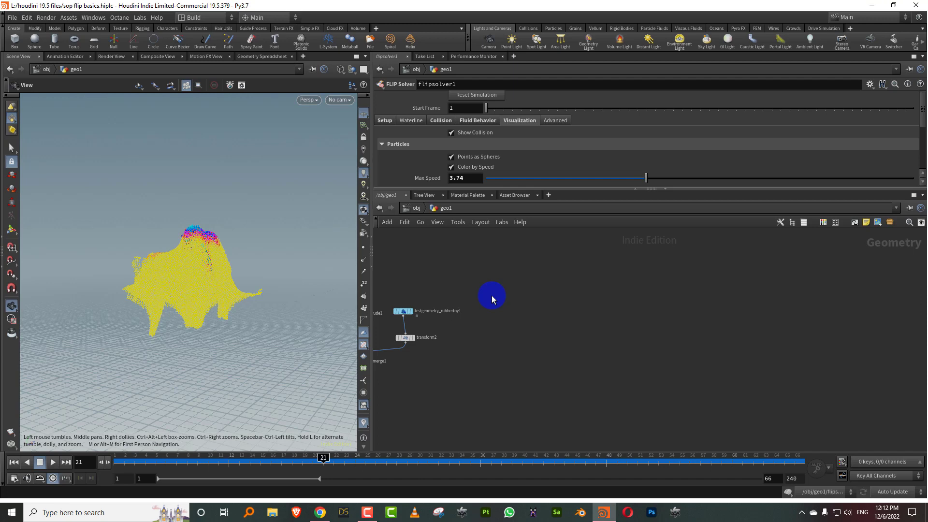
pyautogui.moveTo(594, 299); pyautogui.dragTo(533, 297, button='middle')
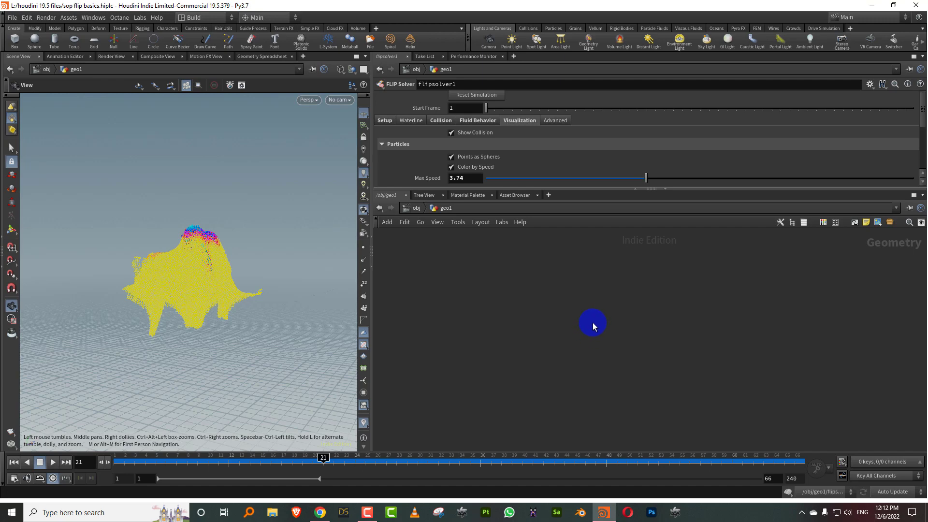
pyautogui.press('Tab')
pyautogui.write('flip')
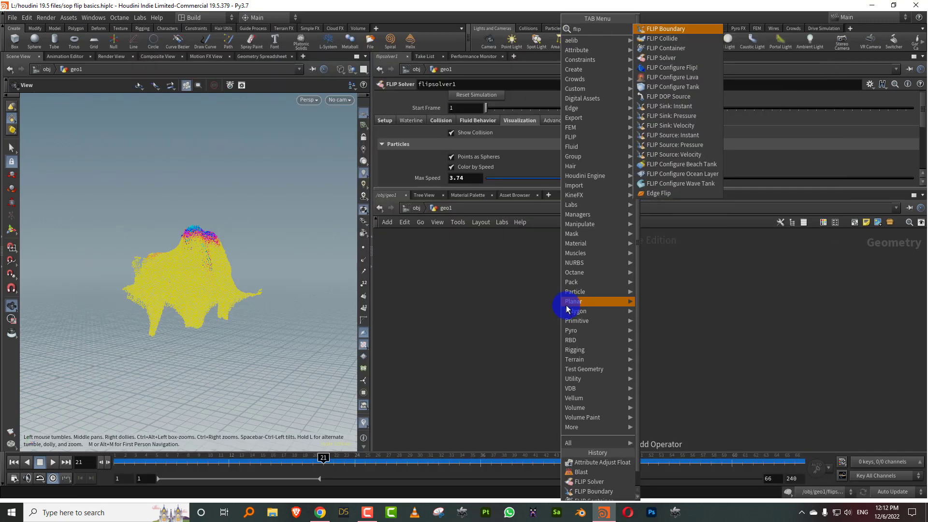
pyautogui.click(673, 30)
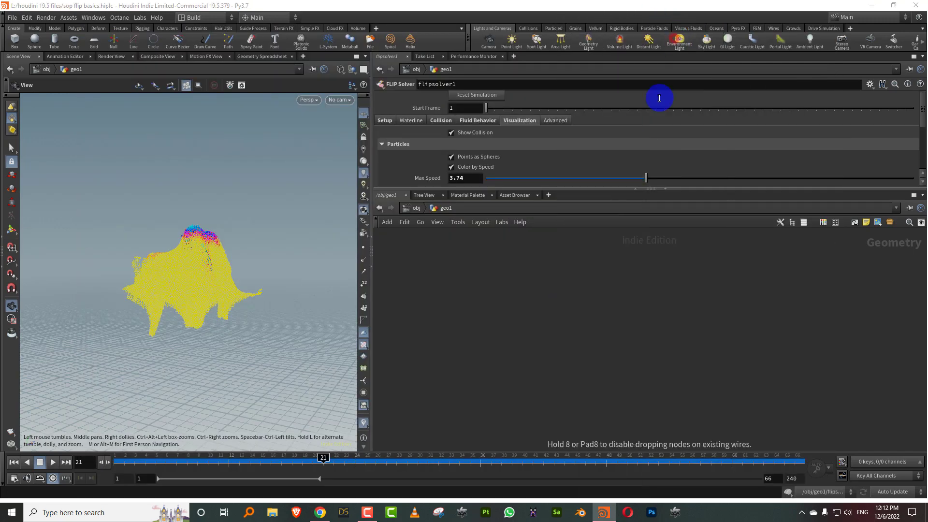
pyautogui.click(616, 309)
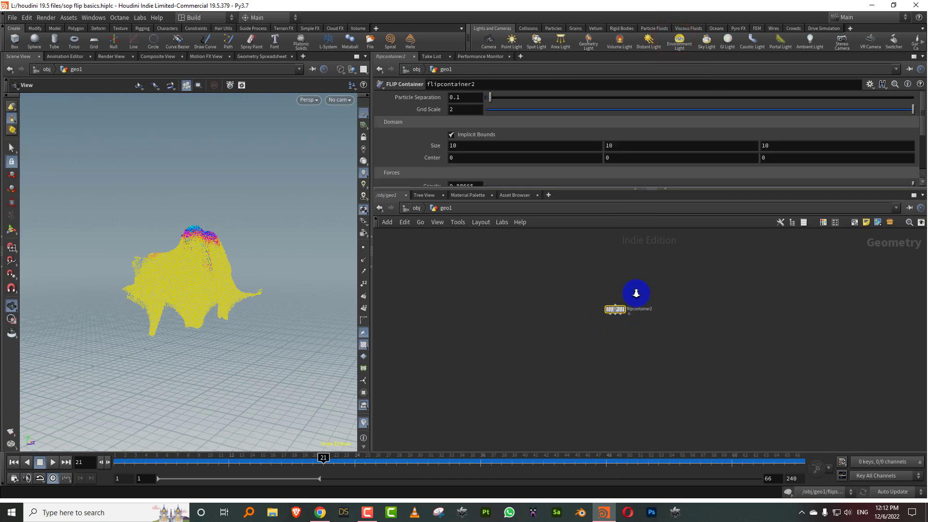
# Display the new FLIP container and show its domain box with editing handles in the viewport.
pyautogui.scroll(3, 646, 287)
pyautogui.click(609, 334)
pyautogui.click(601, 340)
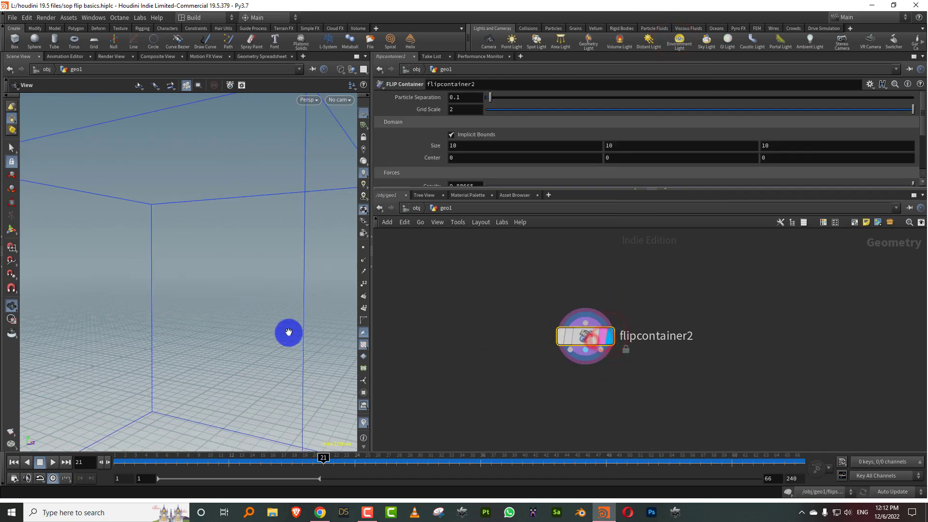
pyautogui.moveTo(255, 299); pyautogui.dragTo(174, 372, button='right')
pyautogui.moveTo(213, 328); pyautogui.dragTo(204, 323, button='middle')
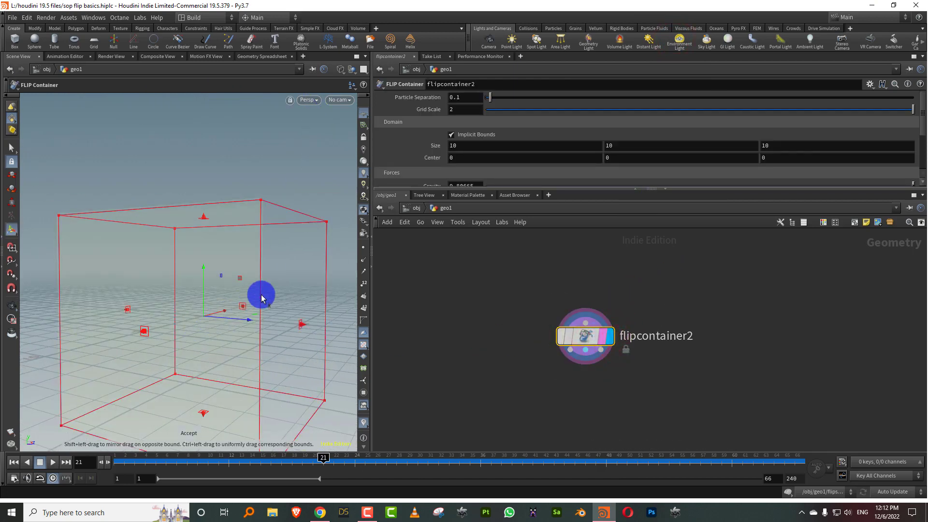
pyautogui.moveTo(294, 285); pyautogui.dragTo(174, 249)
pyautogui.press('Return')
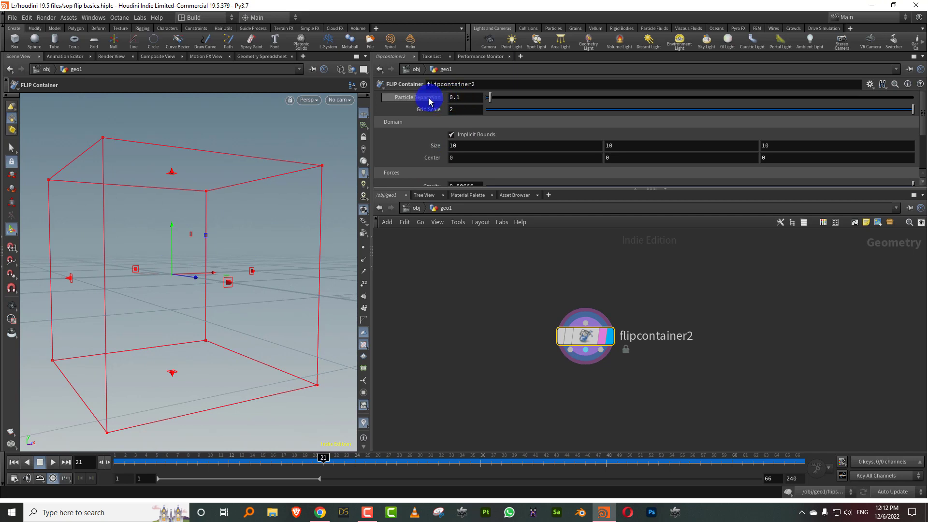
# Resize the container domain to about 6.3 × 6.4 × 5.7, centred at about 2.15 in Y, and return to frame 1.
pyautogui.moveTo(477, 189); pyautogui.dragTo(478, 252)
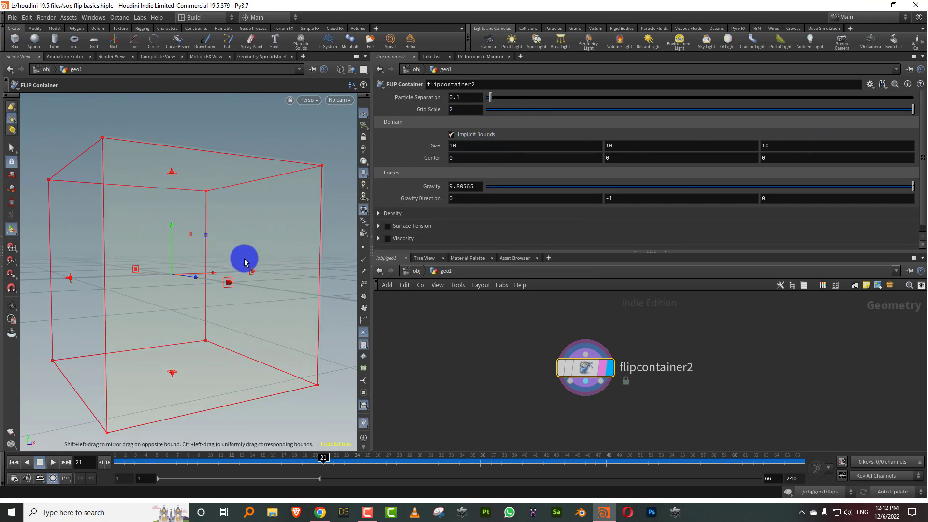
pyautogui.keyDown('shift'); pyautogui.moveTo(252, 272); pyautogui.dragTo(140, 274); pyautogui.keyUp('shift')
pyautogui.keyDown('alt'); pyautogui.moveTo(290, 220); pyautogui.dragTo(170, 275, button='right'); pyautogui.keyUp('alt')
pyautogui.keyDown('alt'); pyautogui.moveTo(170, 276); pyautogui.dragTo(211, 276, button='middle'); pyautogui.keyUp('alt')
pyautogui.moveTo(184, 323); pyautogui.dragTo(213, 253)
pyautogui.press('Escape')
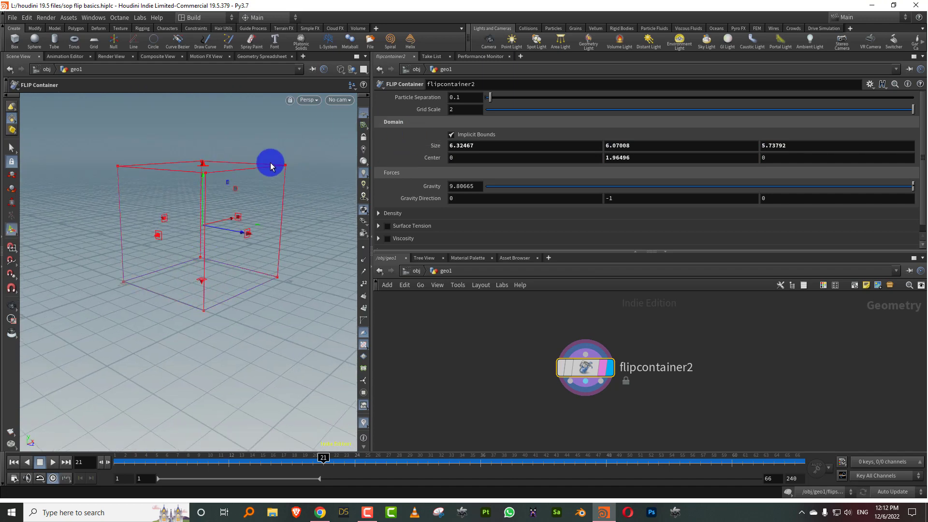
pyautogui.moveTo(203, 165); pyautogui.dragTo(202, 157)
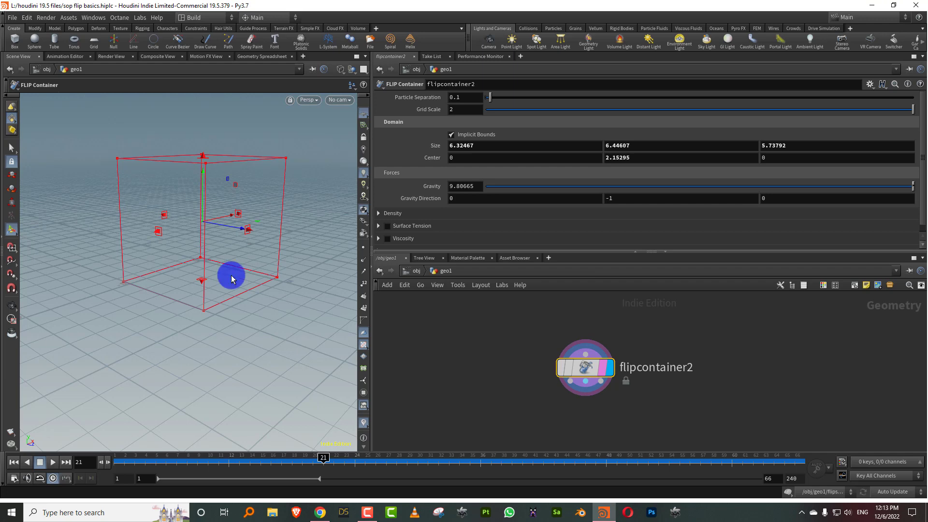
pyautogui.moveTo(144, 463); pyautogui.dragTo(91, 468)
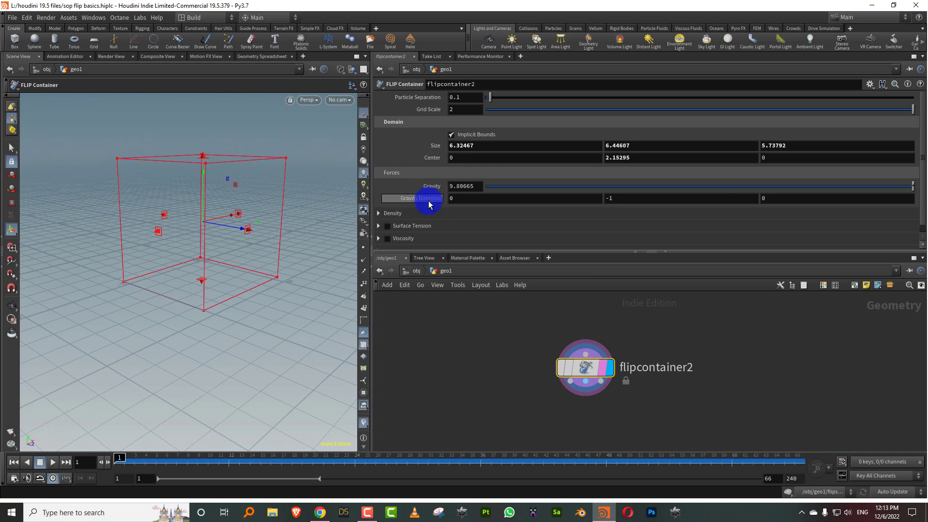
# Examine the FLIP container's Density settings and its optional and custom attributes.
pyautogui.moveTo(922, 153); pyautogui.dragTo(921, 194)
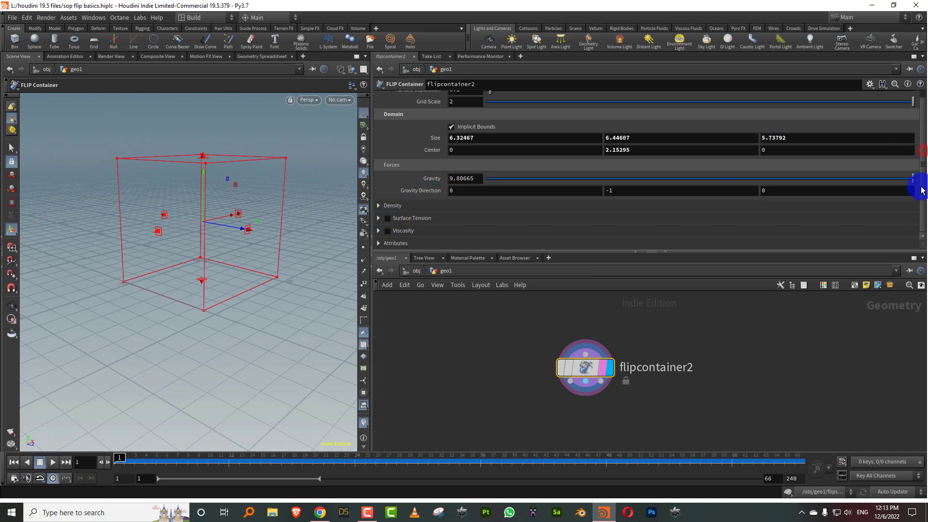
pyautogui.moveTo(418, 252); pyautogui.dragTo(417, 305)
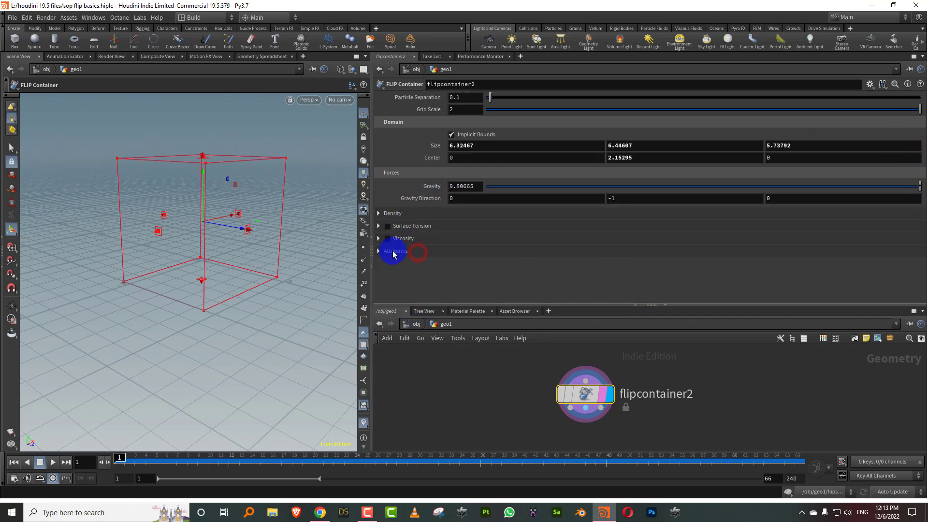
pyautogui.click(377, 215)
pyautogui.click(378, 214)
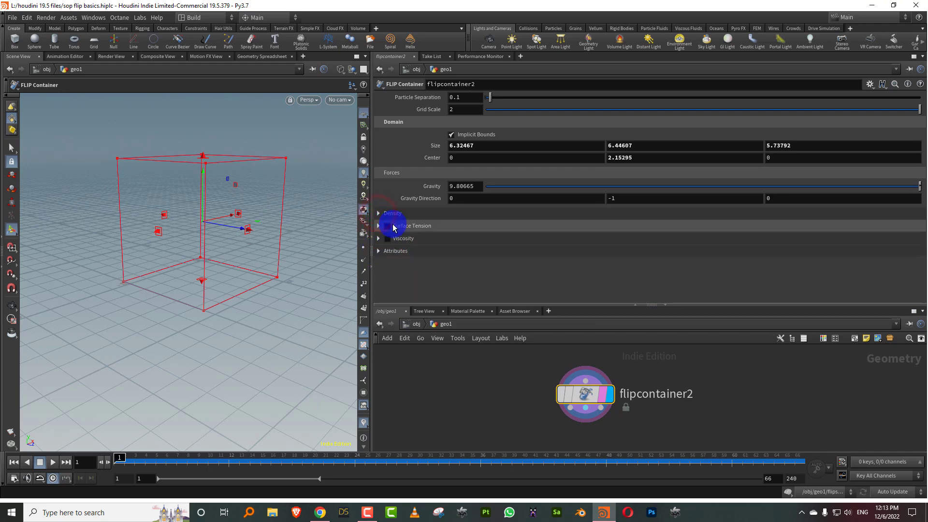
pyautogui.click(378, 251)
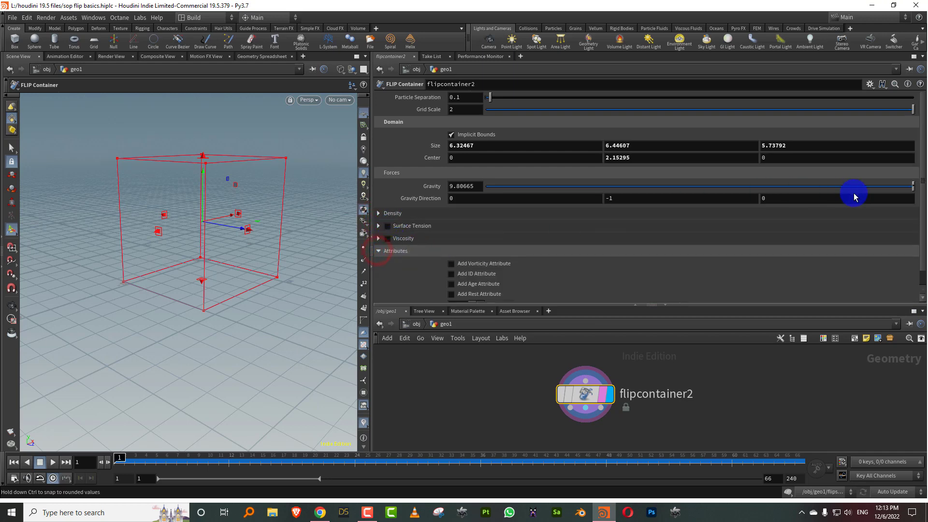
pyautogui.moveTo(921, 195); pyautogui.dragTo(773, 263)
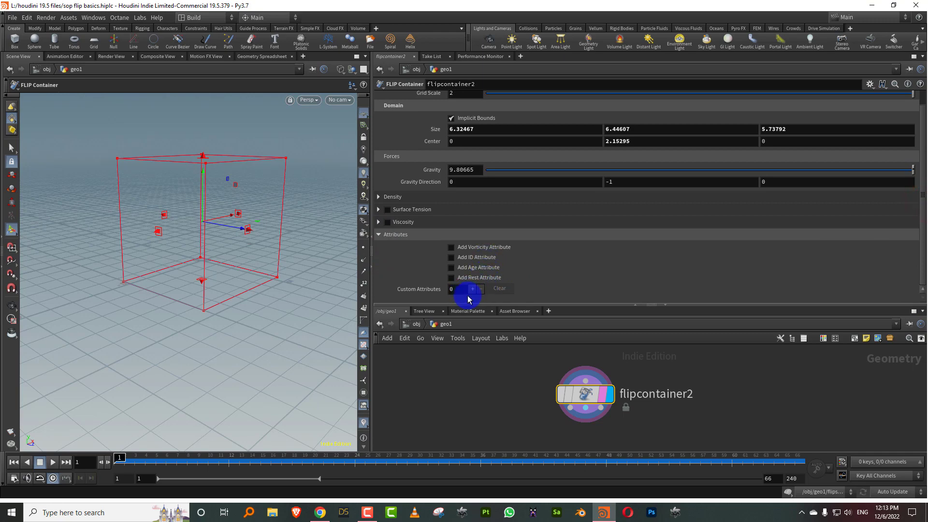
# Add a FLIP Boundary node below flipcontainer2.
pyautogui.moveTo(570, 306); pyautogui.dragTo(570, 243)
pyautogui.press('Tab')
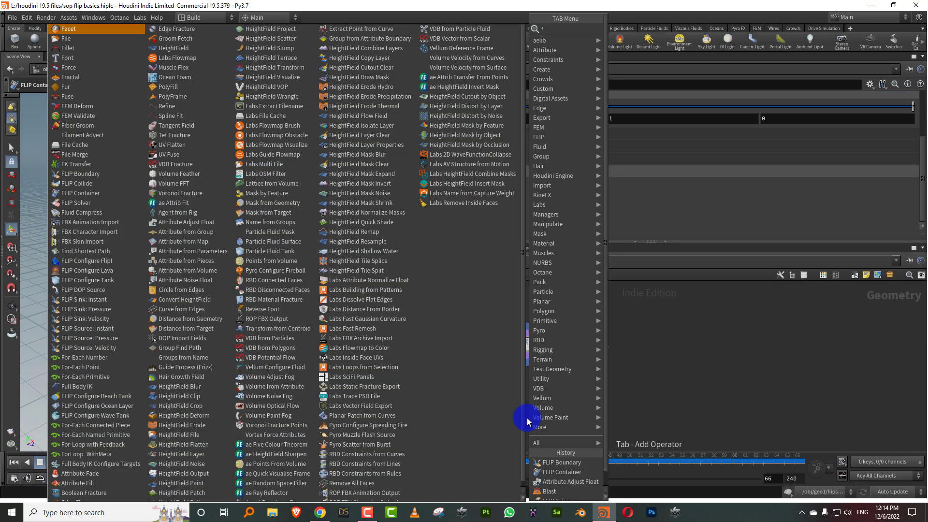
pyautogui.write('flipbou')
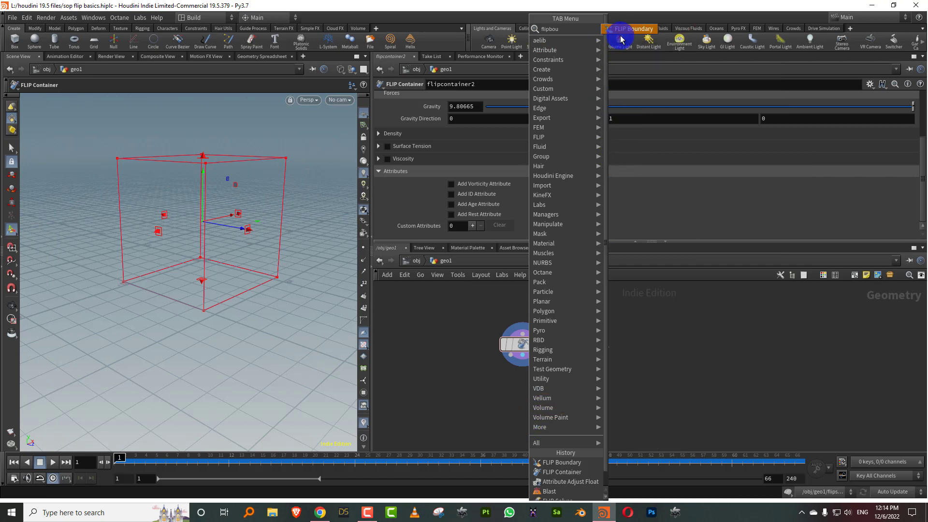
pyautogui.click(617, 35)
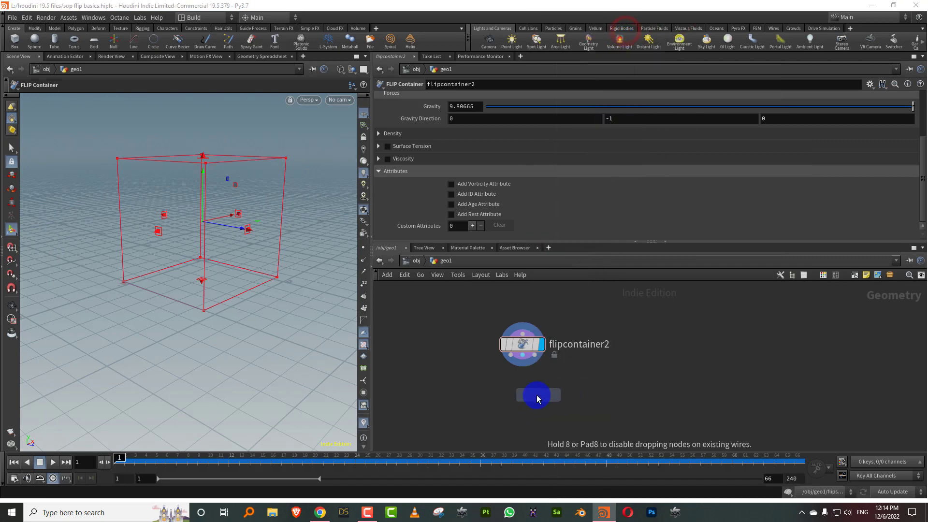
pyautogui.click(527, 401)
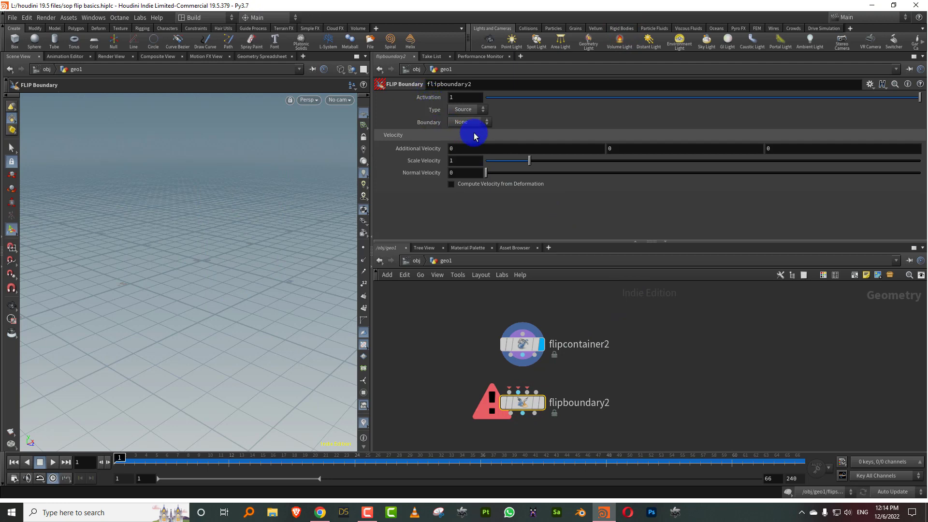
# Review the FLIP boundary's available Type and Boundary options without changing them.
pyautogui.click(468, 109)
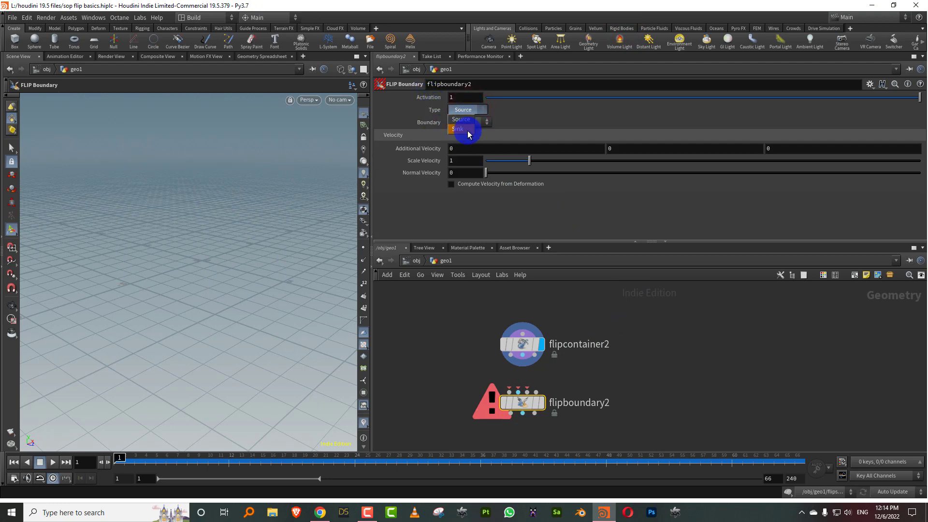
pyautogui.click(540, 117)
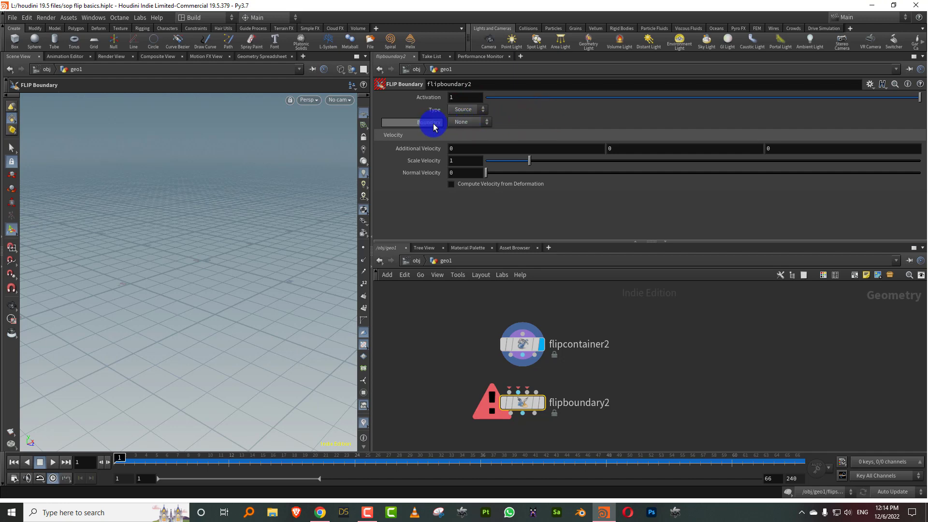
pyautogui.moveTo(431, 127)
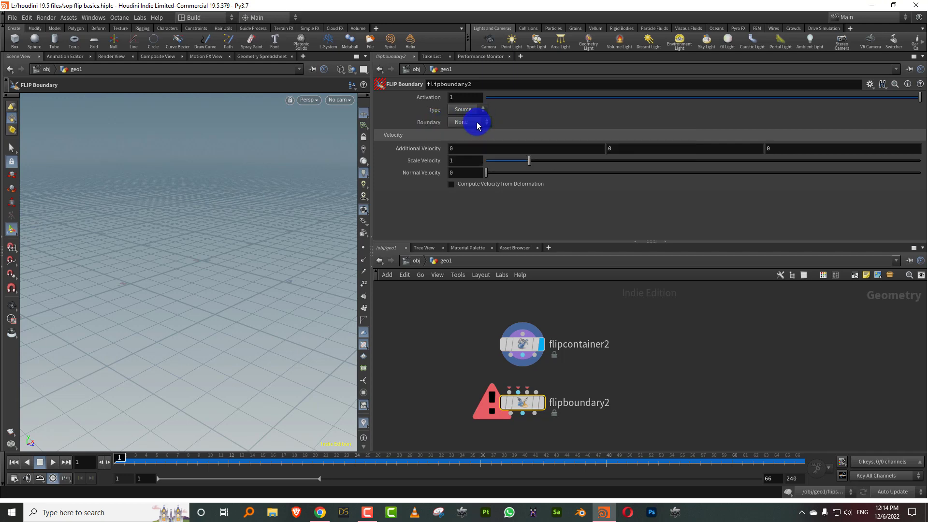
pyautogui.click(477, 124)
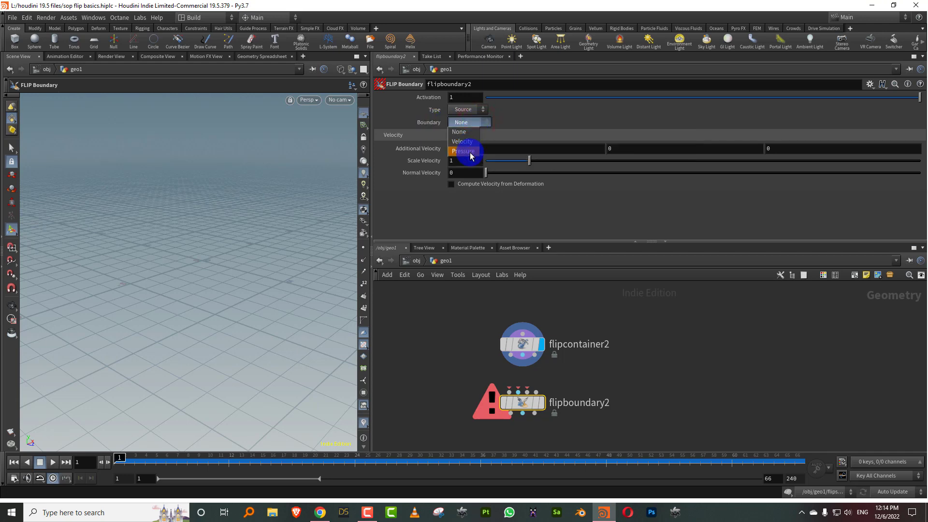
pyautogui.click(545, 114)
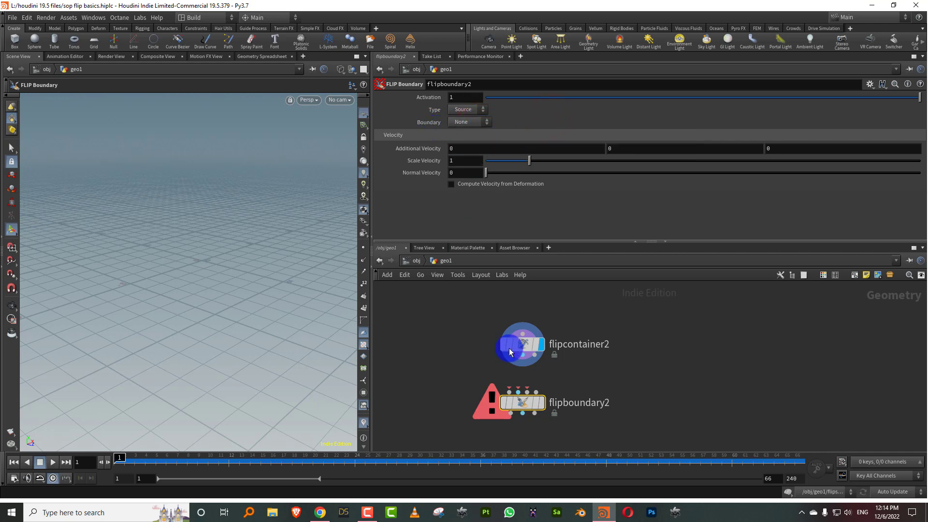
# Connect the three outputs of flipcontainer2 to the first three inputs of flipboundary2.
pyautogui.click(439, 340)
pyautogui.moveTo(510, 358)
pyautogui.mouseDown()
pyautogui.moveTo(509, 392)
pyautogui.moveTo(527, 392)
pyautogui.mouseUp()
pyautogui.click(575, 368)
# Read about the FLIP Source and FLIP Sink nodes in the browser's SOP FLIP fluids documentation and return to Houdini.
pyautogui.click(321, 512)
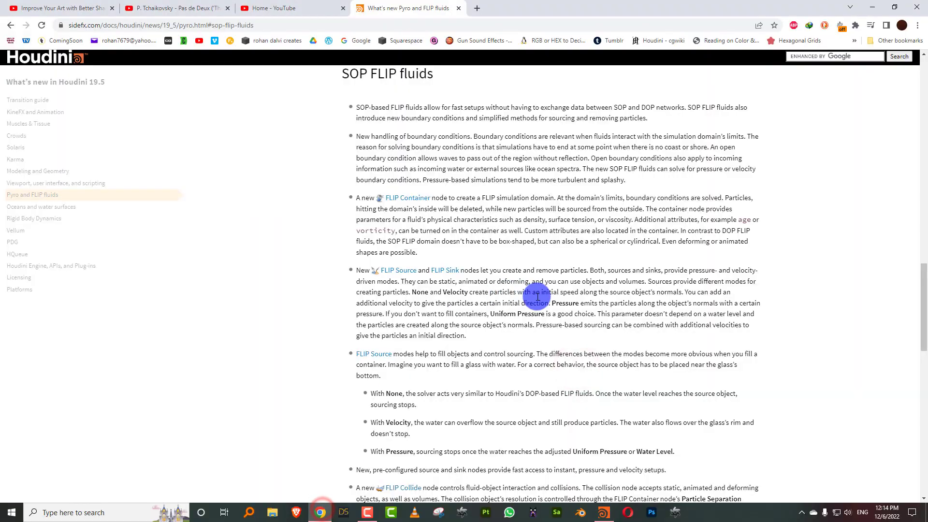
pyautogui.scroll(3, 481, 248)
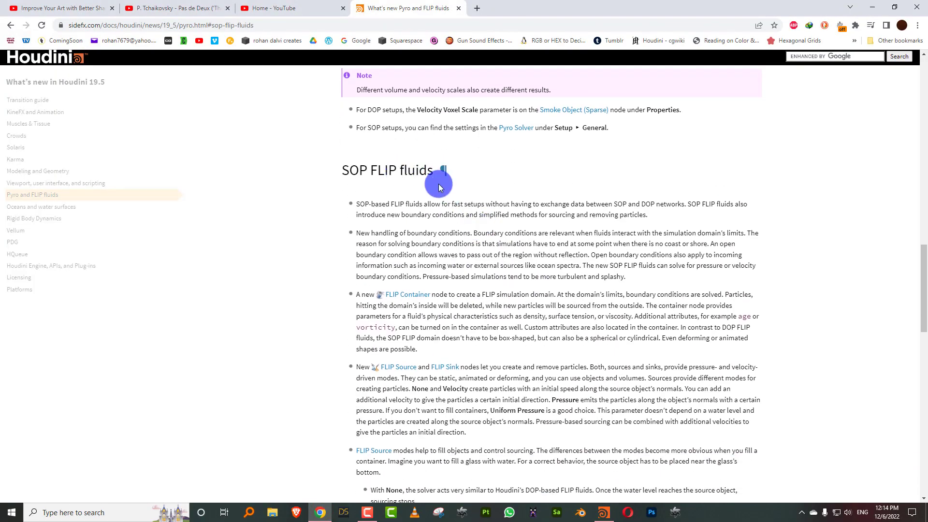
pyautogui.scroll(-2, 484, 216)
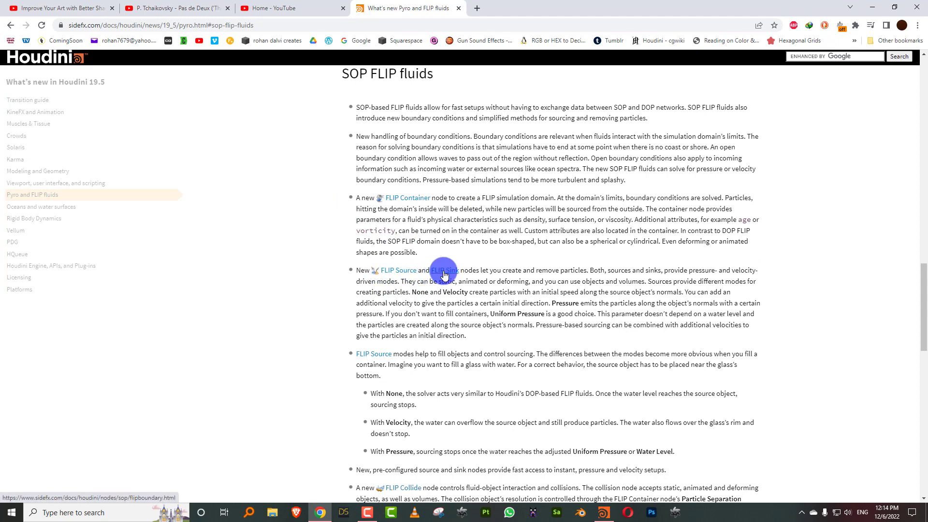
pyautogui.click(491, 243)
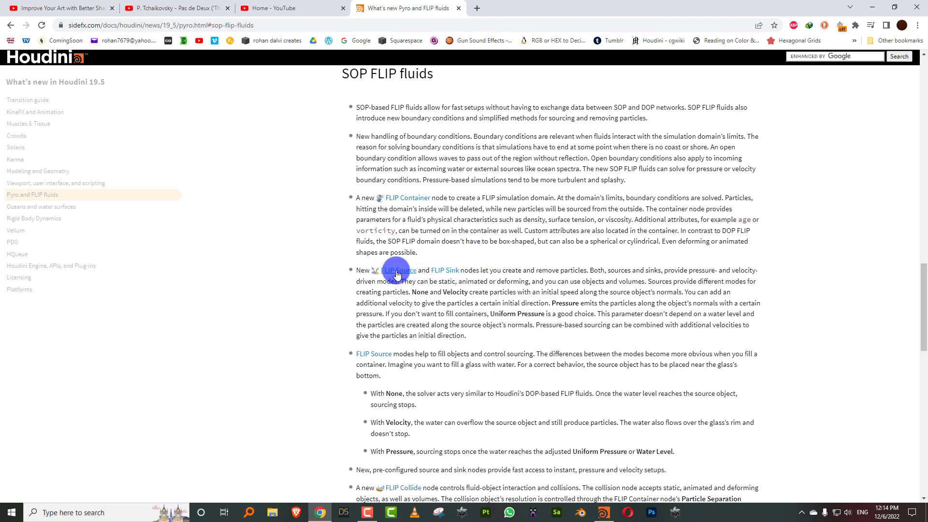
pyautogui.click(605, 511)
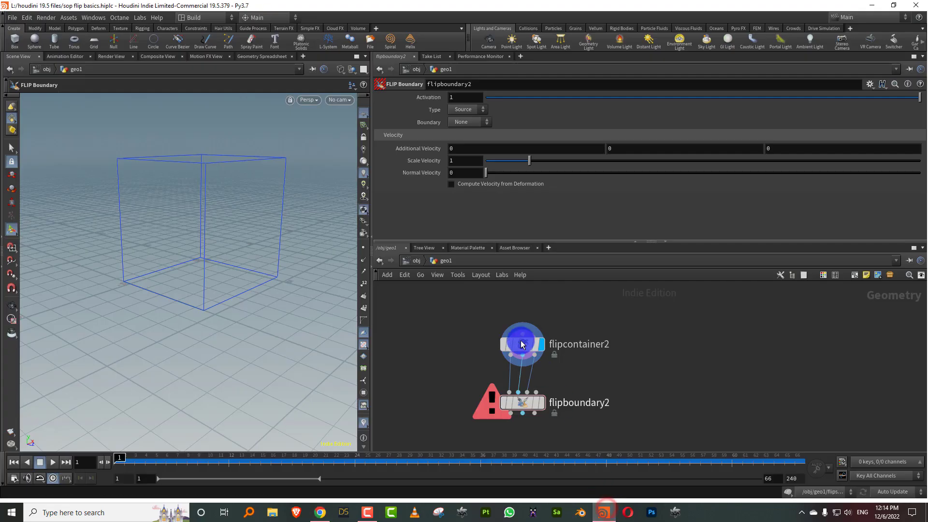
# Set the display flag on flipboundary2 and check its Type options.
pyautogui.moveTo(585, 381); pyautogui.dragTo(537, 406)
pyautogui.click(537, 403)
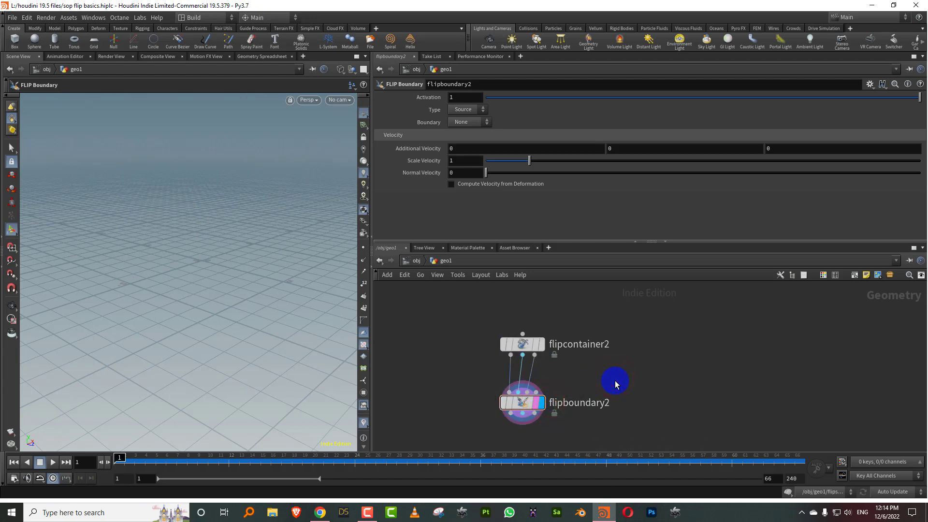
pyautogui.click(463, 109)
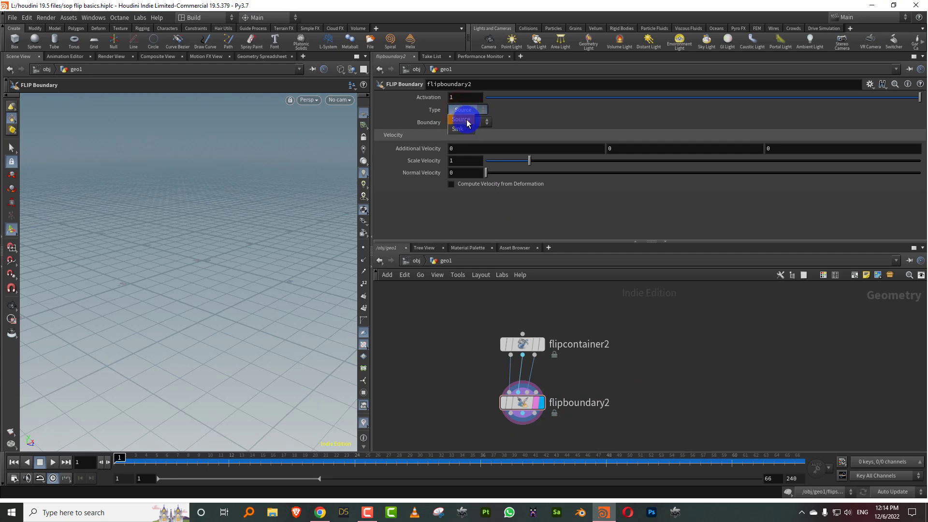
# Move flipboundary2 down and to the right of flipcontainer2 to make room in the network.
pyautogui.moveTo(607, 340); pyautogui.dragTo(578, 287, button='middle')
pyautogui.moveTo(494, 352)
pyautogui.moveTo(494, 352); pyautogui.dragTo(540, 385)
pyautogui.moveTo(621, 285); pyautogui.dragTo(586, 342, button='middle')
pyautogui.scroll(-1, 586, 341)
pyautogui.moveTo(578, 415); pyautogui.dragTo(591, 350, button='middle')
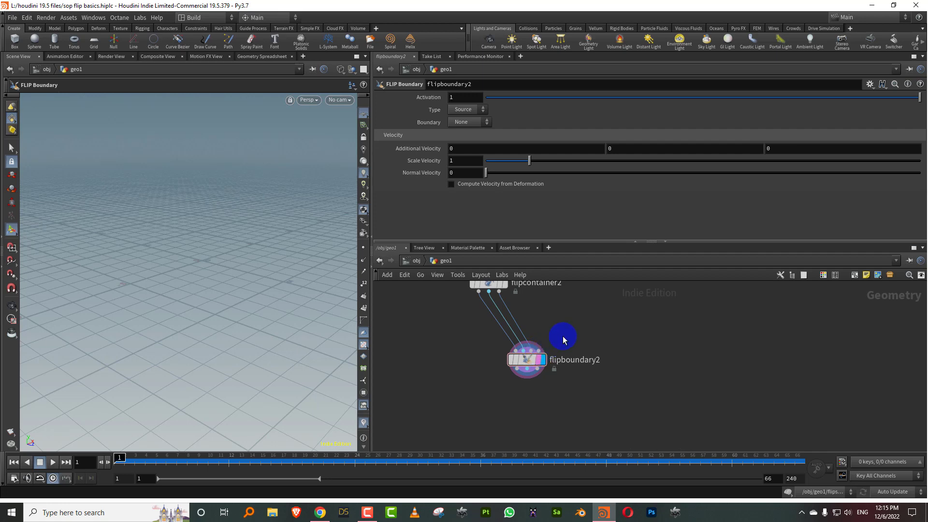
# Add a Test Geometry: Pig Head node above and to the right of flipcontainer2.
pyautogui.moveTo(599, 285); pyautogui.dragTo(543, 365, button='middle')
pyautogui.scroll(-1, 567, 335)
pyautogui.moveTo(574, 320); pyautogui.dragTo(558, 344, button='middle')
pyautogui.press('Tab')
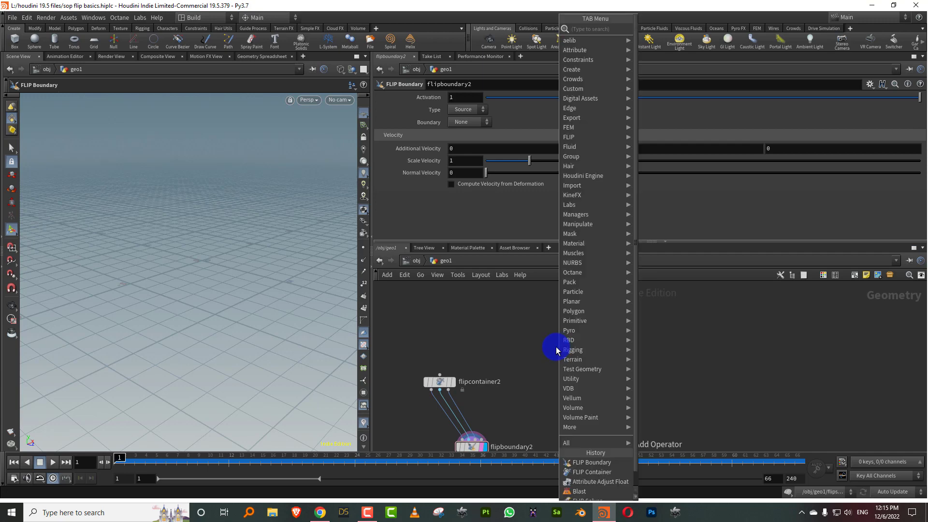
pyautogui.write('test')
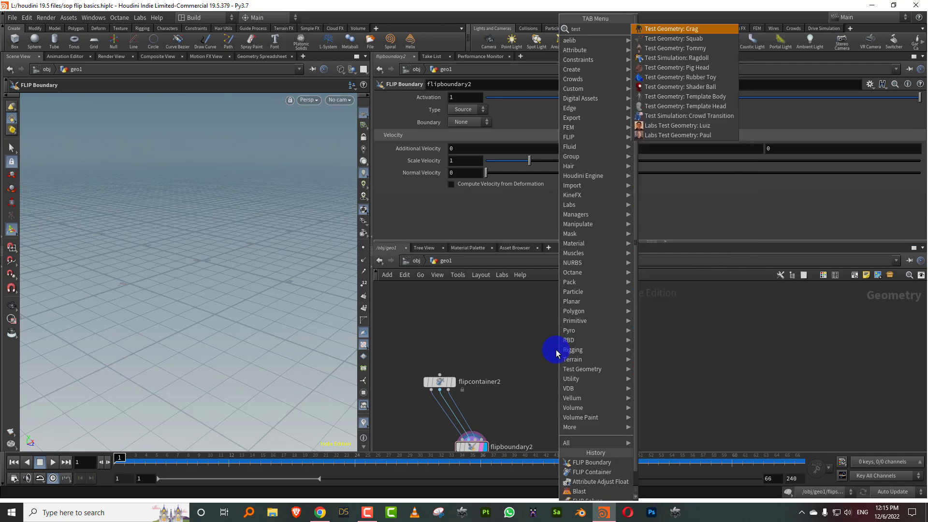
pyautogui.click(706, 68)
pyautogui.click(560, 334)
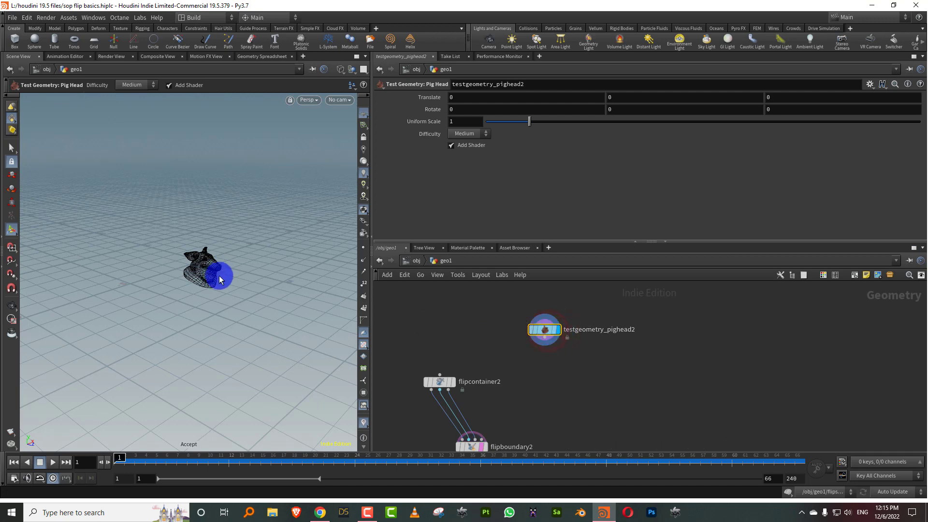
# Show the pig head shaded, connect a Transform node below it and raise it about 3.95 units in Y.
pyautogui.press('w')
pyautogui.press('Tab')
pyautogui.click(672, 66)
pyautogui.click(546, 387)
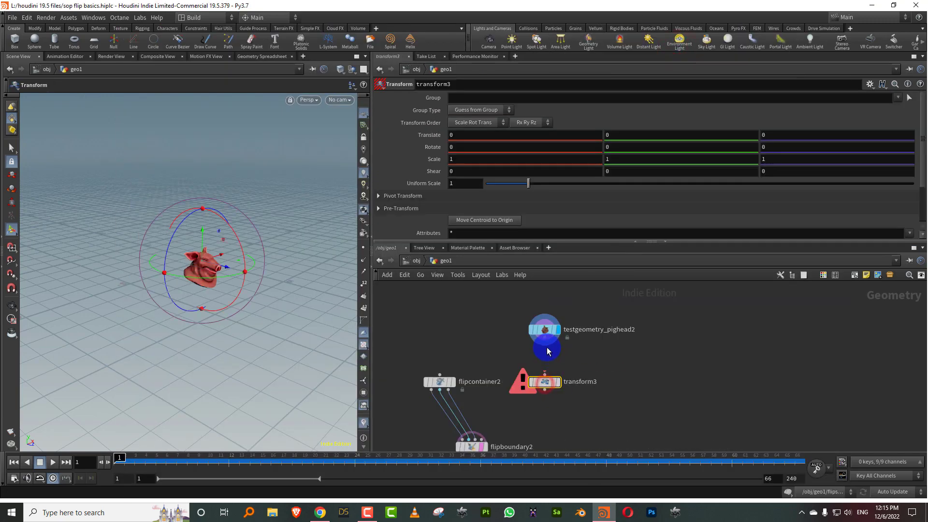
pyautogui.press('h')
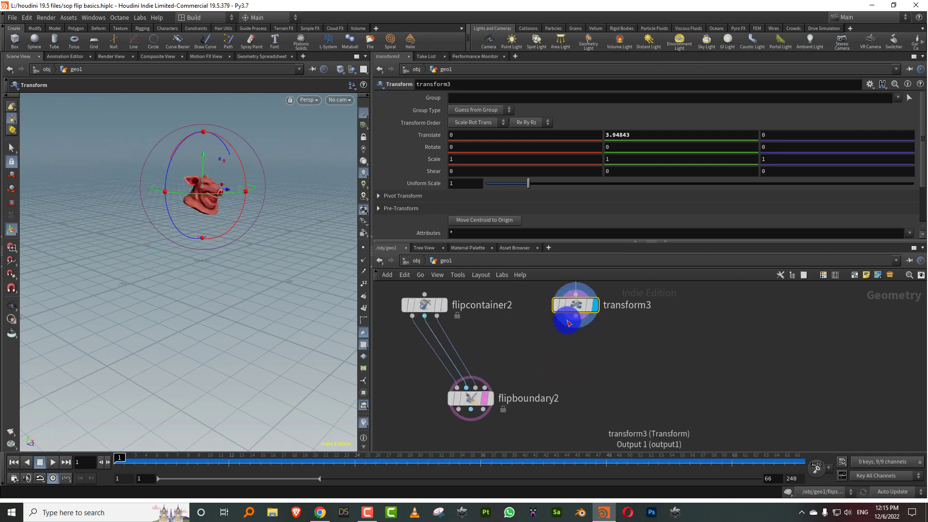
# Connect transform3 to the fourth input of flipboundary2 and display flipboundary2.
pyautogui.moveTo(575, 317); pyautogui.dragTo(485, 388)
pyautogui.click(486, 404)
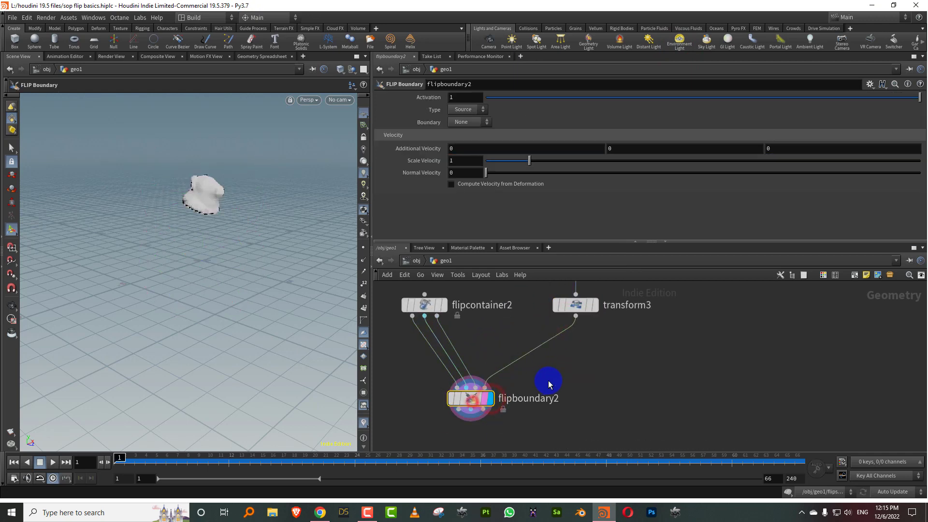
pyautogui.moveTo(202, 203); pyautogui.dragTo(174, 205)
# Raise the top of flipcontainer2's bounding box to leave more room above the pig head.
pyautogui.moveTo(480, 285); pyautogui.dragTo(503, 319, button='middle')
pyautogui.click(452, 337)
pyautogui.moveTo(238, 159); pyautogui.dragTo(244, 110)
# Try to reposition the pig head with transform3's handle and undo the change.
pyautogui.moveTo(655, 359); pyautogui.dragTo(599, 333)
pyautogui.press('space')
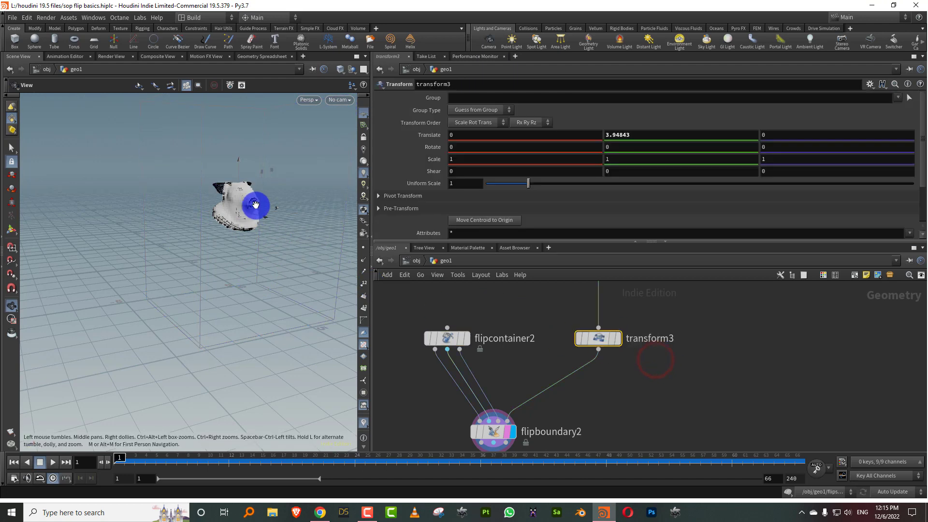
pyautogui.press('Return')
pyautogui.moveTo(238, 180); pyautogui.dragTo(289, 169)
pyautogui.hotkey('ctrl', 'z')
pyautogui.moveTo(667, 359); pyautogui.dragTo(594, 333)
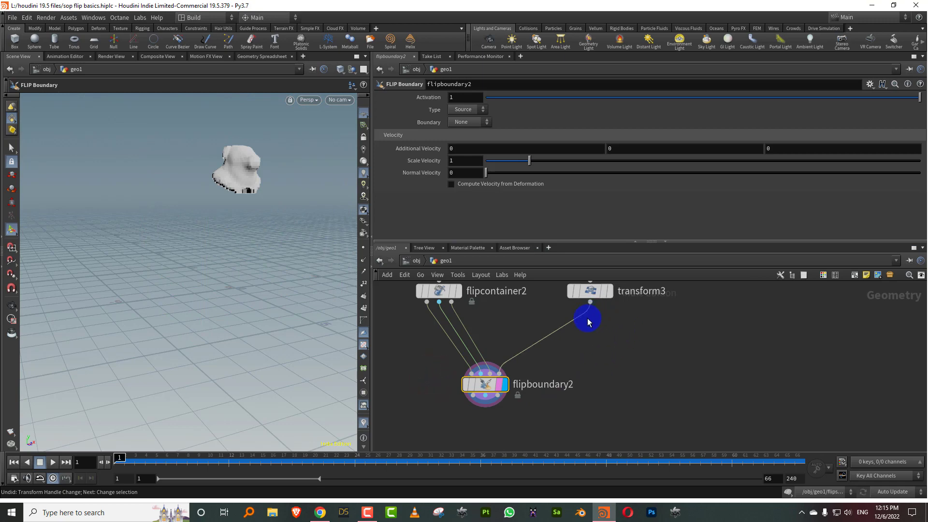
# Enlarge the network area and add a FLIP Solver node below flipboundary2.
pyautogui.moveTo(587, 318); pyautogui.dragTo(585, 303, button='middle')
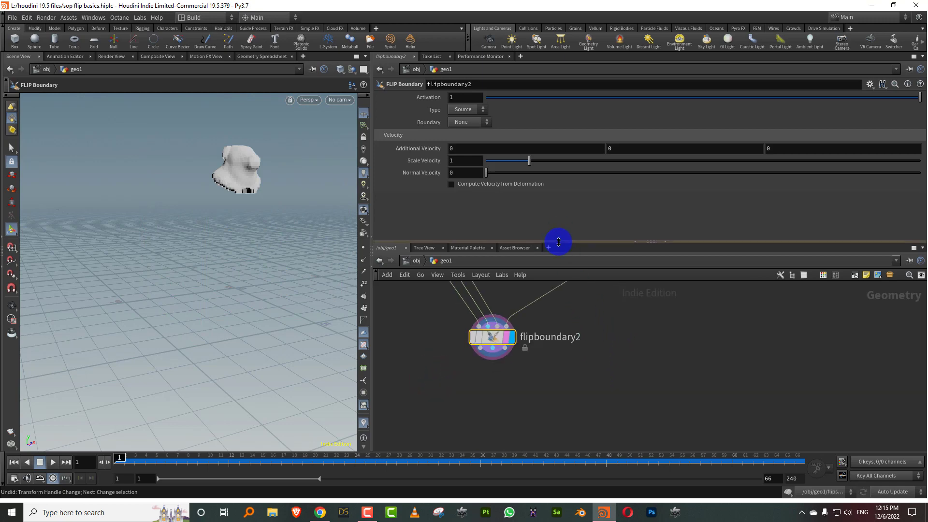
pyautogui.moveTo(558, 242); pyautogui.dragTo(572, 166)
pyautogui.press('Tab')
pyautogui.write('fli')
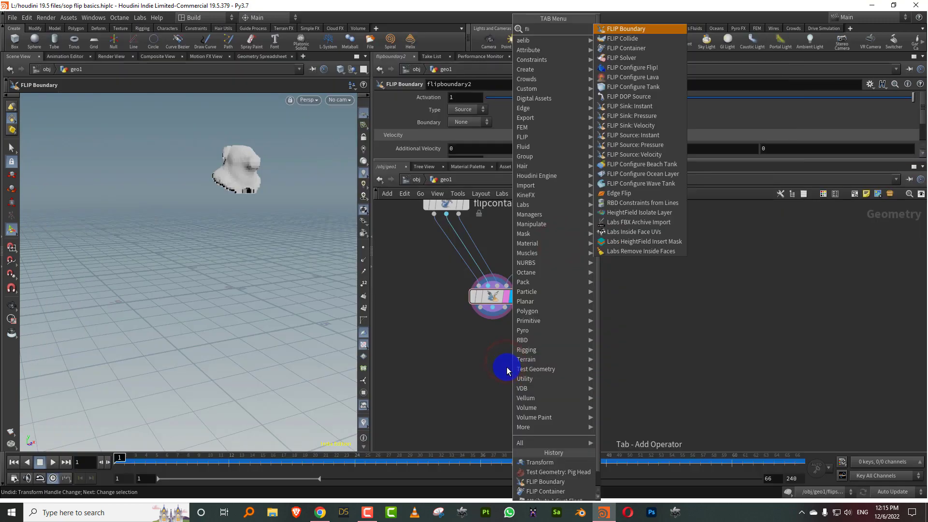
pyautogui.write('pso')
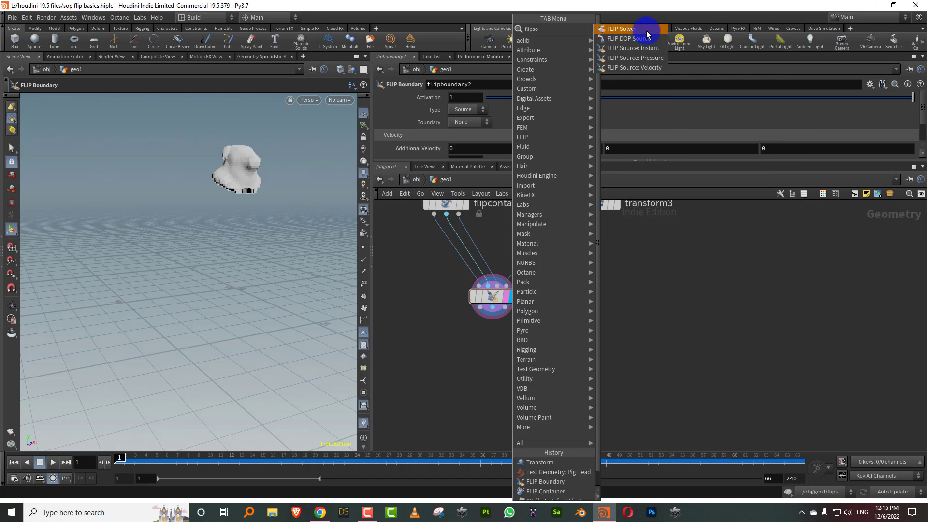
pyautogui.click(647, 30)
pyautogui.click(491, 386)
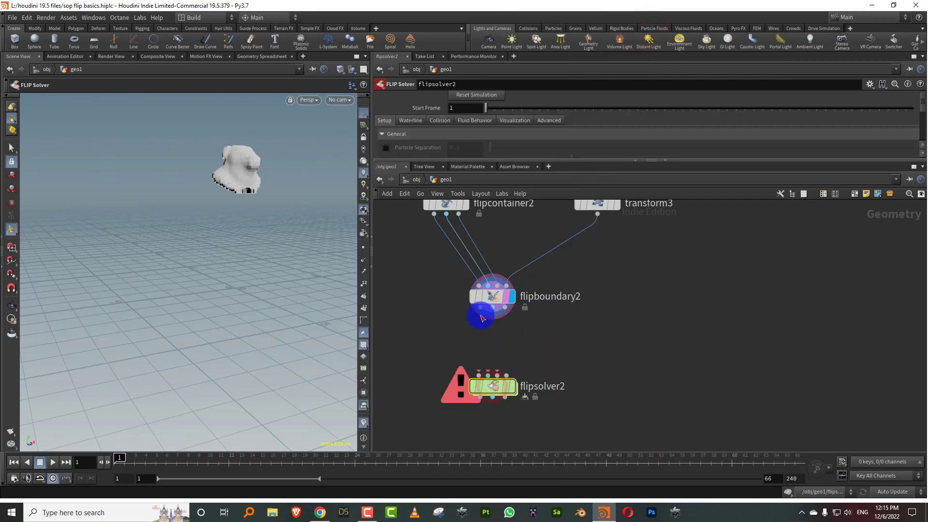
# Connect the three outputs of flipboundary2 to the first three inputs of flipsolver2 and display the solver.
pyautogui.moveTo(491, 327); pyautogui.dragTo(497, 375)
pyautogui.click(512, 385)
pyautogui.moveTo(563, 372); pyautogui.dragTo(486, 425)
# Play the fluid simulation in the viewport, stop it and return to the first frame.
pyautogui.keyDown('alt'); pyautogui.moveTo(236, 206); pyautogui.dragTo(320, 338); pyautogui.keyUp('alt')
pyautogui.press('Escape')
pyautogui.click(41, 462)
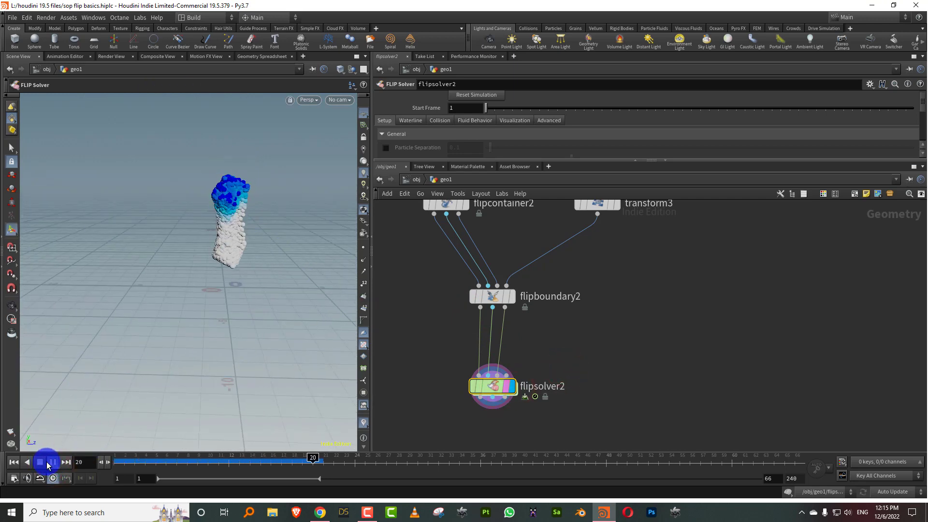
pyautogui.click(41, 462)
pyautogui.click(13, 462)
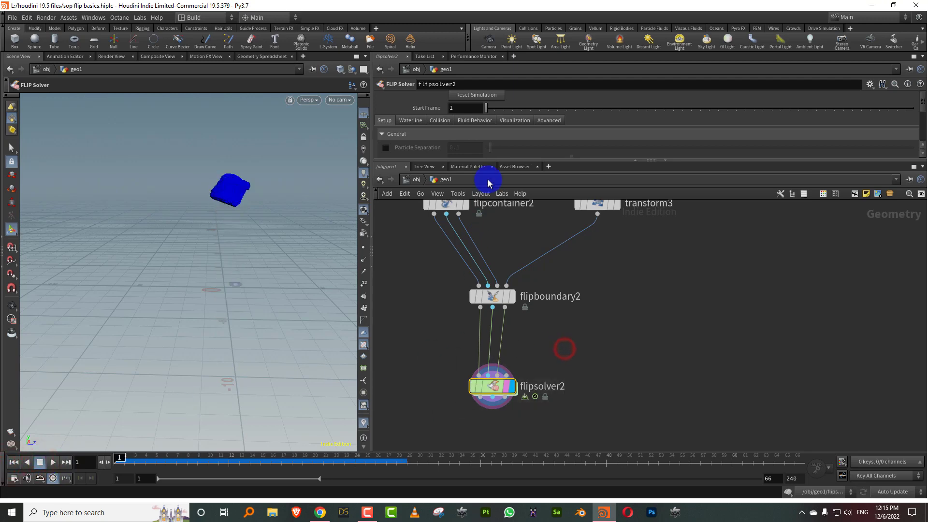
# Set flipsolver2's collision Ground to Ground Plane and preview the simulation, returning to the first frame.
pyautogui.moveTo(495, 164); pyautogui.dragTo(512, 221)
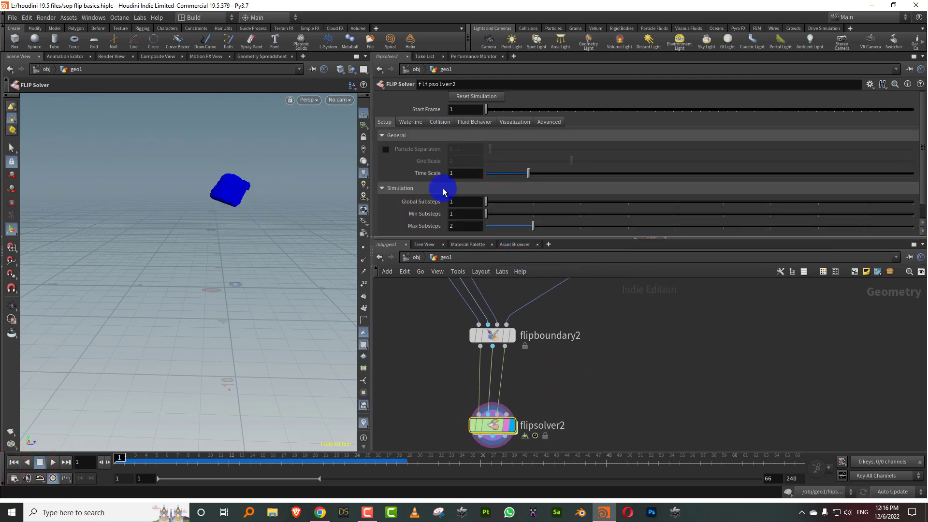
pyautogui.click(444, 124)
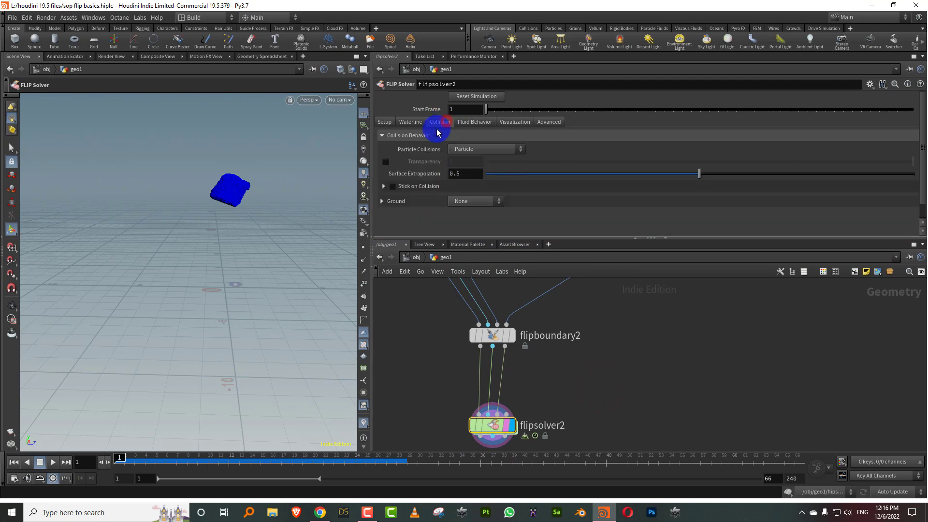
pyautogui.click(471, 201)
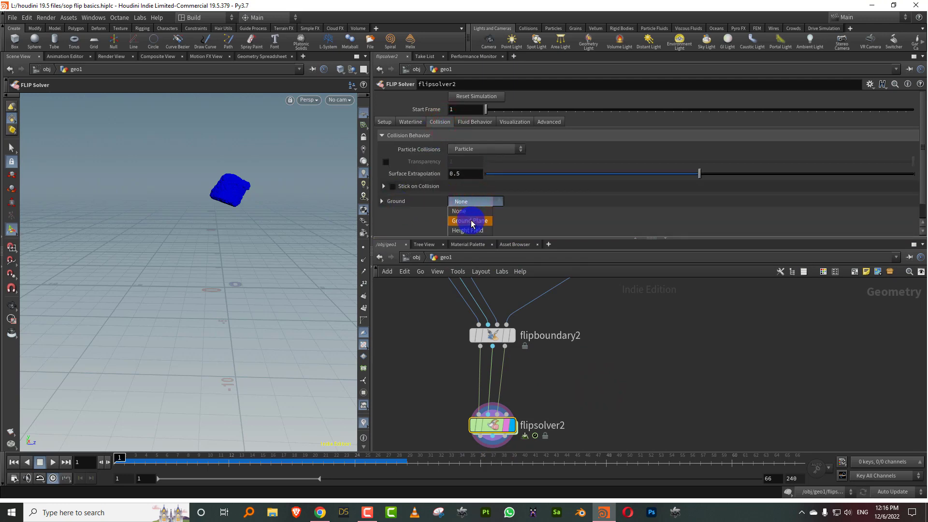
pyautogui.click(471, 222)
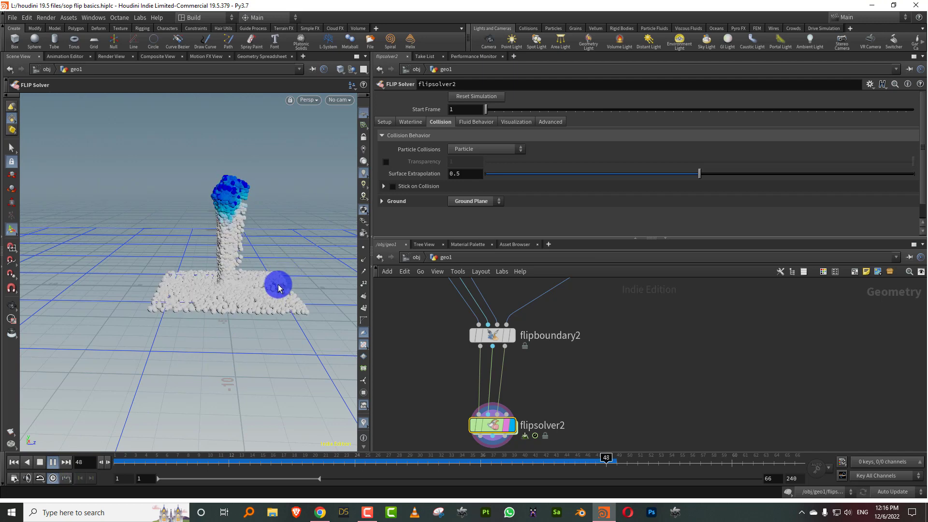
pyautogui.click(40, 462)
pyautogui.click(13, 461)
# Widen flipcontainer2's bounding box around the fluid source.
pyautogui.moveTo(576, 239); pyautogui.dragTo(575, 171)
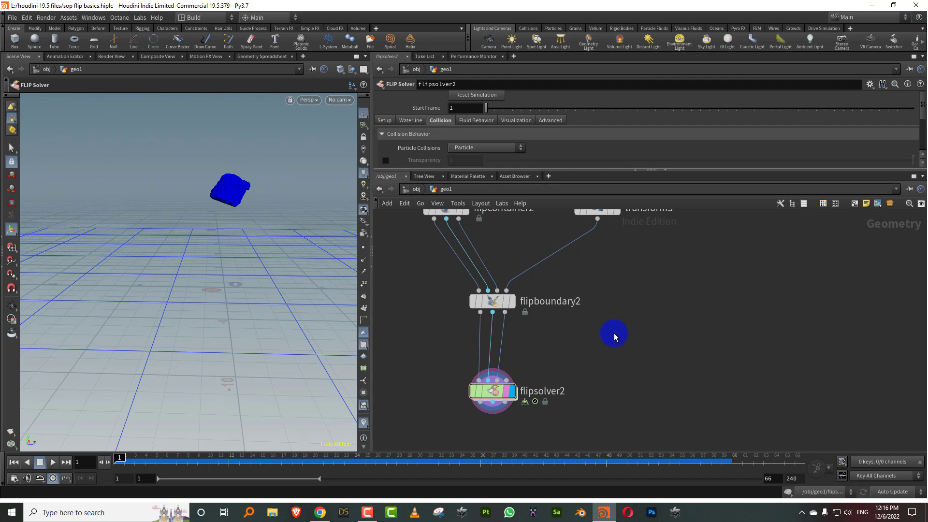
pyautogui.press('h')
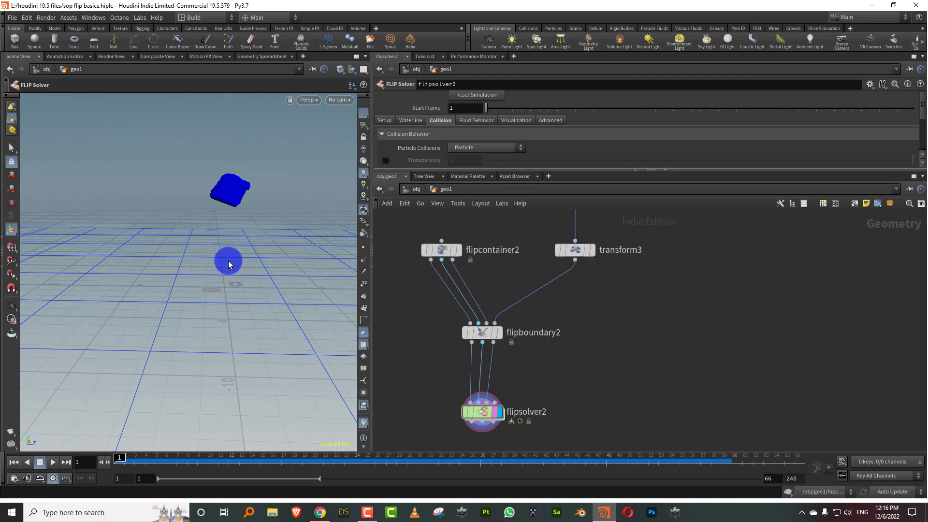
pyautogui.click(442, 250)
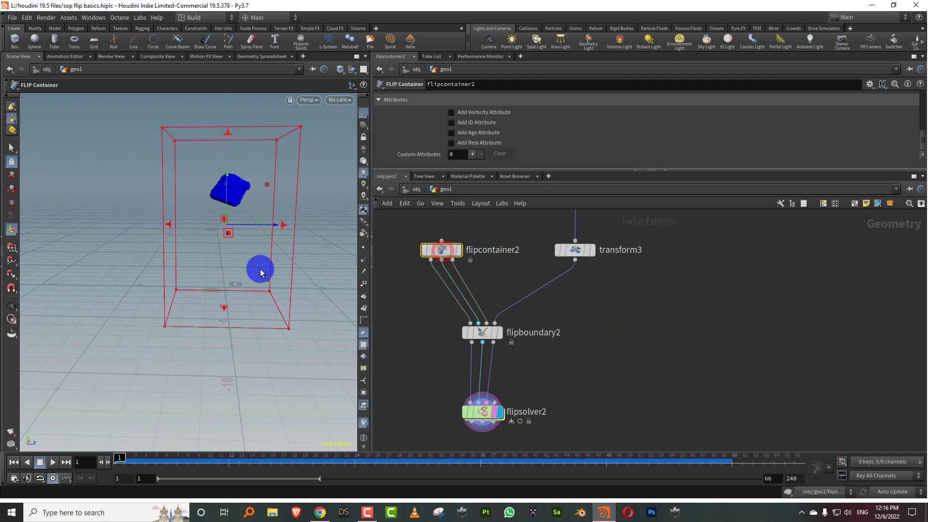
pyautogui.keyDown('shift'); pyautogui.moveTo(288, 224); pyautogui.dragTo(301, 226); pyautogui.keyUp('shift')
pyautogui.keyDown('alt'); pyautogui.moveTo(227, 220); pyautogui.dragTo(293, 236); pyautogui.keyUp('alt')
# Add a Box node beside flipboundary2, sized about 3.42 by 7.00 by 4.42 with its center about 3.00 in Y.
pyautogui.moveTo(610, 350); pyautogui.dragTo(576, 327, button='middle')
pyautogui.press('Tab')
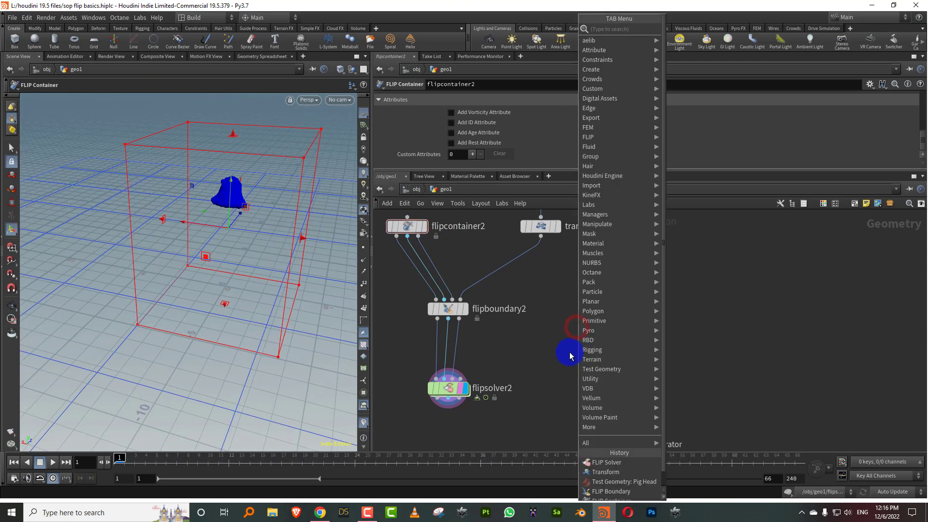
pyautogui.write('box')
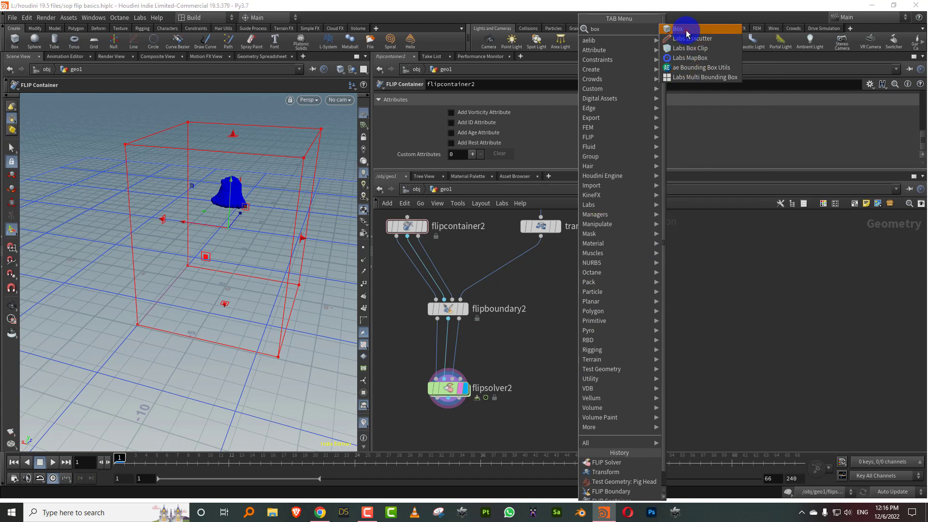
pyautogui.click(686, 30)
pyautogui.click(612, 315)
pyautogui.moveTo(245, 292); pyautogui.dragTo(211, 315)
pyautogui.moveTo(229, 275); pyautogui.dragTo(236, 164)
# Delete the bottom face of box2, primitive 3.
pyautogui.moveTo(271, 203)
pyautogui.keyDown('alt'); pyautogui.mouseDown()
pyautogui.moveTo(205, 182)
pyautogui.moveTo(215, 205)
pyautogui.moveTo(271, 205)
pyautogui.moveTo(236, 293)
pyautogui.moveTo(292, 271)
pyautogui.mouseUp(); pyautogui.keyUp('alt')
pyautogui.press('w')
pyautogui.press('s')
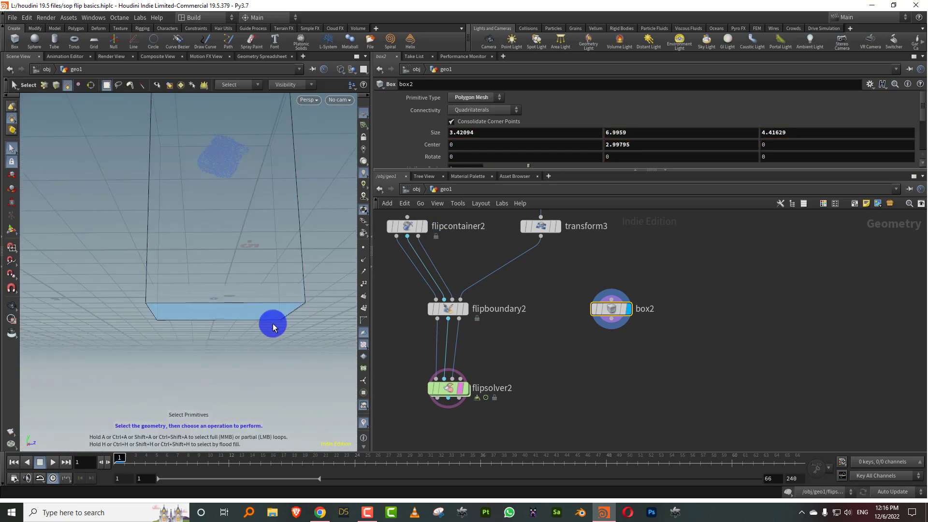
pyautogui.keyDown('alt'); pyautogui.moveTo(305, 333); pyautogui.dragTo(251, 342); pyautogui.keyUp('alt')
pyautogui.press('Delete')
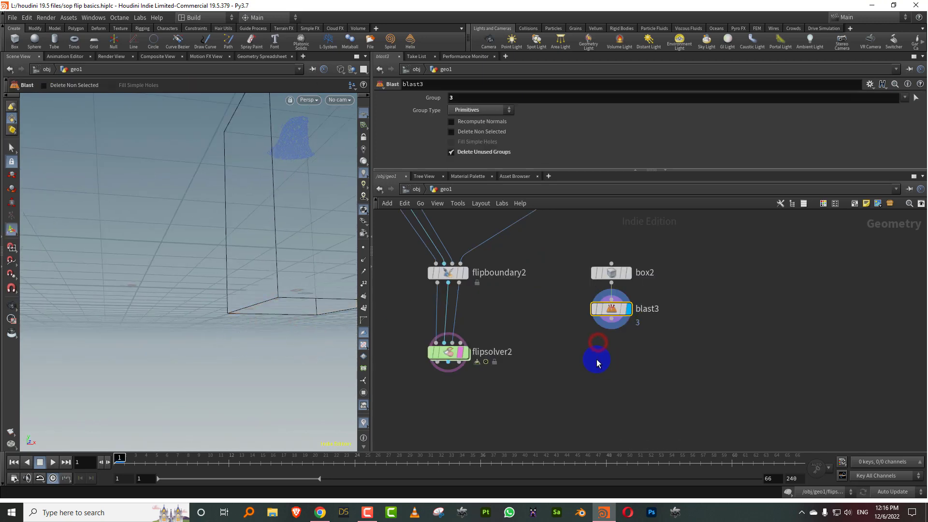
# Add a PolyExtrude after blast3, extrude the walls about 0.13 and enable Output Back.
pyautogui.press('Tab')
pyautogui.write('polyextr')
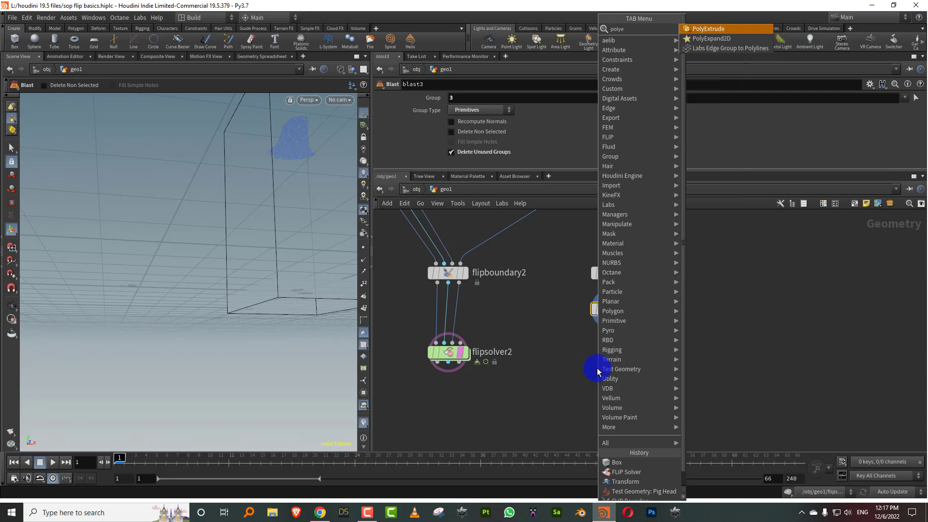
pyautogui.click(705, 29)
pyautogui.click(596, 374)
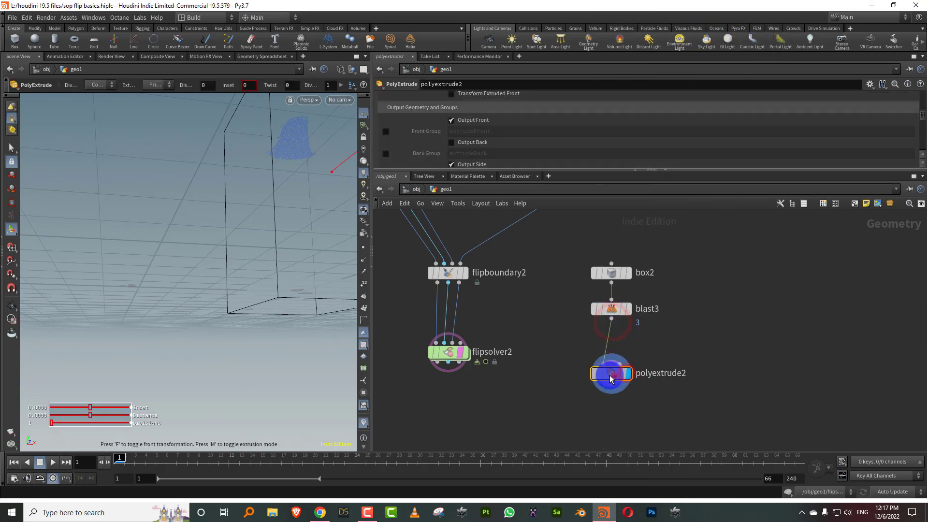
pyautogui.moveTo(340, 171); pyautogui.dragTo(342, 171)
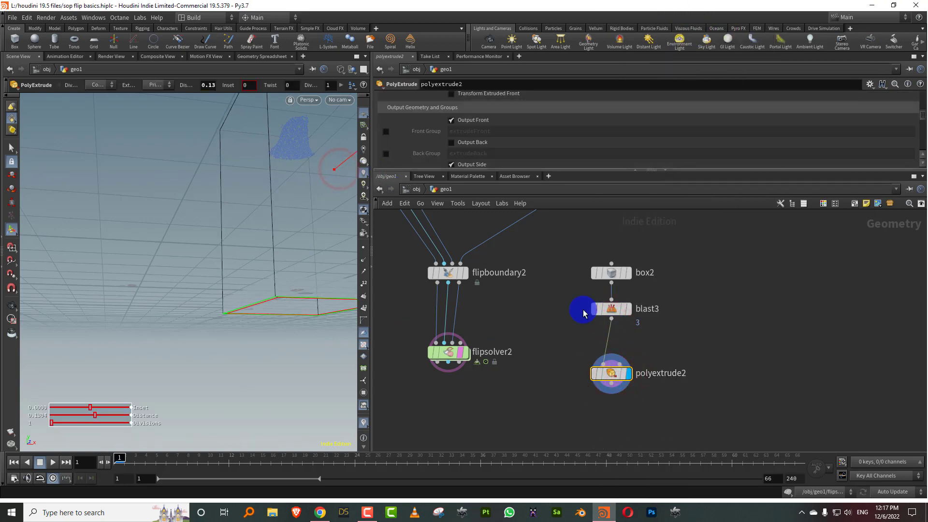
pyautogui.moveTo(563, 351); pyautogui.dragTo(678, 392)
pyautogui.keyDown('alt'); pyautogui.moveTo(298, 295); pyautogui.dragTo(298, 273); pyautogui.keyUp('alt')
# Move flipsolver2 down and insert a FLIP Collide node between flipboundary2 and flipsolver2.
pyautogui.moveTo(557, 332); pyautogui.dragTo(562, 288, button='middle')
pyautogui.moveTo(462, 315); pyautogui.dragTo(461, 394)
pyautogui.press('Tab')
pyautogui.write('flipco')
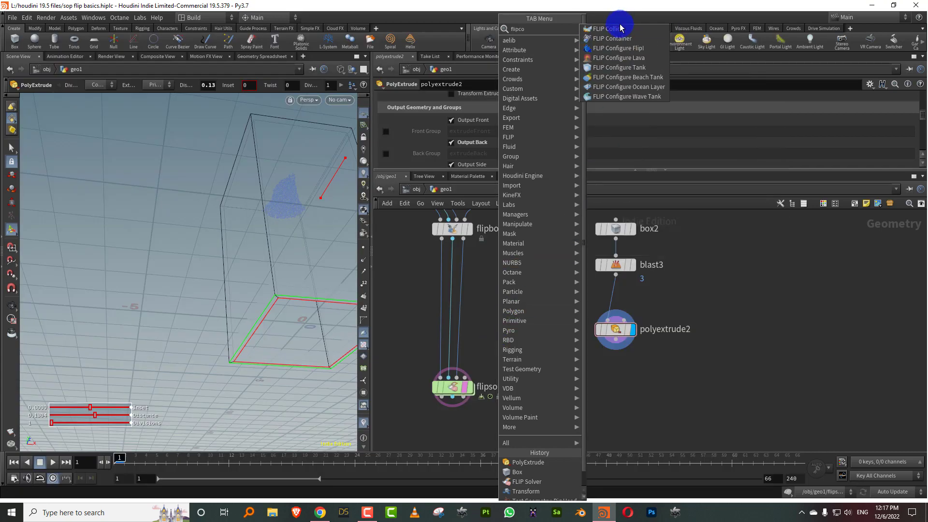
pyautogui.click(608, 29)
pyautogui.click(460, 328)
# Connect the output of polyextrude2 to the fourth input of flipcollide2.
pyautogui.moveTo(572, 259); pyautogui.dragTo(556, 322, button='middle')
pyautogui.moveTo(563, 265); pyautogui.dragTo(618, 328)
pyautogui.click(583, 341)
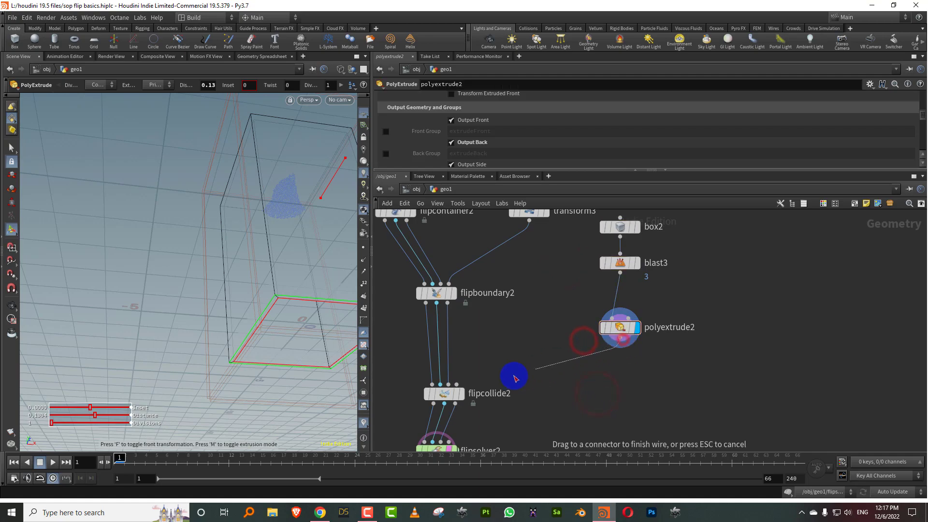
pyautogui.moveTo(507, 380); pyautogui.dragTo(511, 384)
# Display flipsolver2 and inspect the collision box around the fluid source in the viewport.
pyautogui.moveTo(514, 388); pyautogui.dragTo(534, 317, button='middle')
pyautogui.scroll(2, 511, 340)
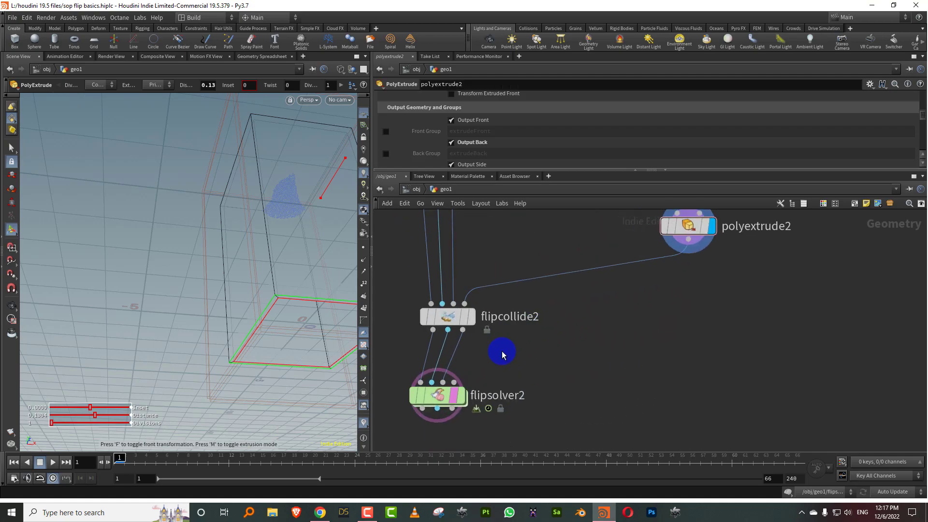
pyautogui.click(459, 396)
pyautogui.press('Escape')
pyautogui.moveTo(239, 263); pyautogui.dragTo(213, 304)
pyautogui.moveTo(715, 288); pyautogui.dragTo(649, 217)
pyautogui.moveTo(512, 364); pyautogui.dragTo(452, 407)
pyautogui.keyDown('alt'); pyautogui.moveTo(313, 278); pyautogui.dragTo(255, 282); pyautogui.keyUp('alt')
pyautogui.scroll(-2, 254, 281)
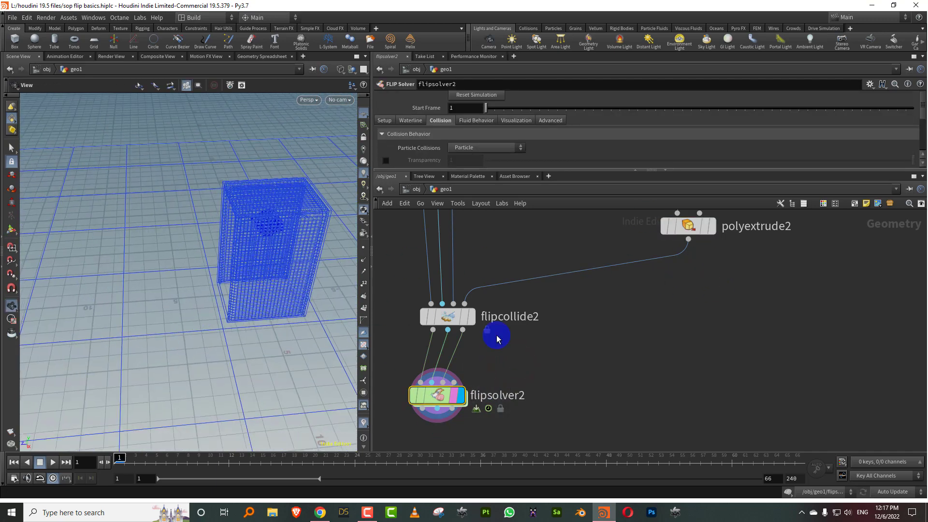
# Add a Null node displaying flipsolver2's first output and play the simulation.
pyautogui.moveTo(520, 343); pyautogui.dragTo(517, 323, button='middle')
pyautogui.press('Tab')
pyautogui.write('nul')
pyautogui.click(635, 27)
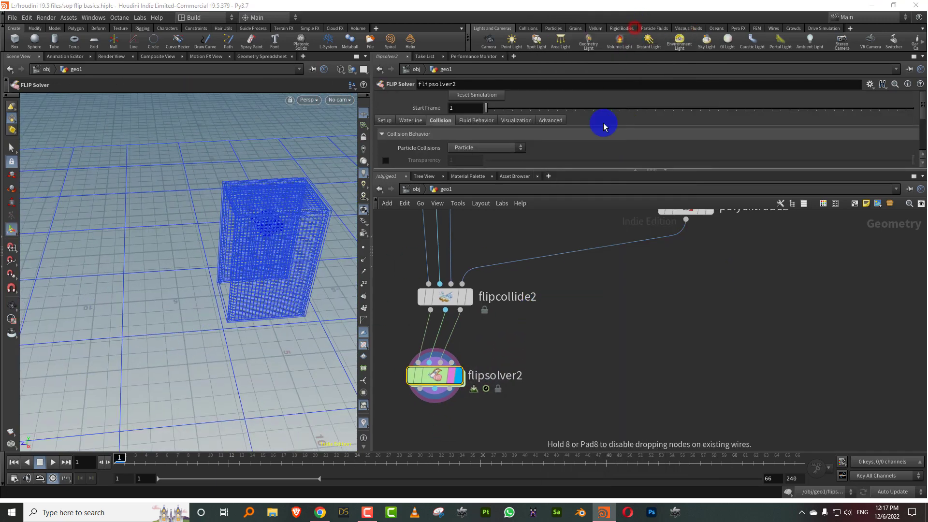
pyautogui.moveTo(579, 309); pyautogui.dragTo(628, 249, button='middle')
pyautogui.click(489, 363)
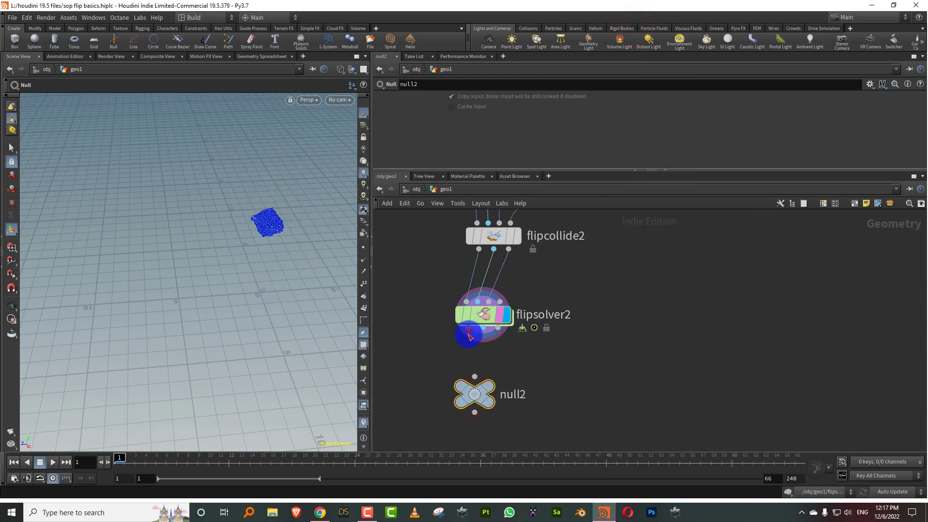
pyautogui.click(53, 463)
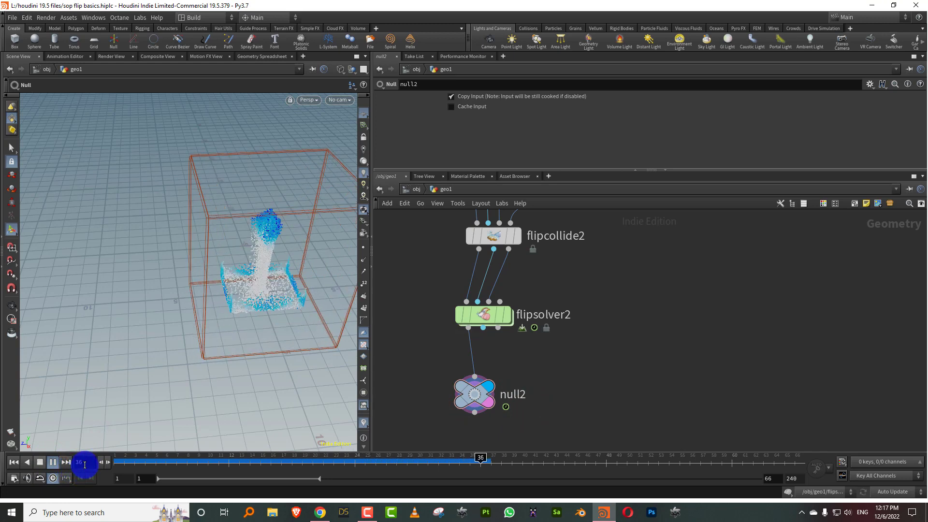
# Stop the simulation, examine the fluid pool in the collision box from a closer angle, and return to frame 1.
pyautogui.press('Escape')
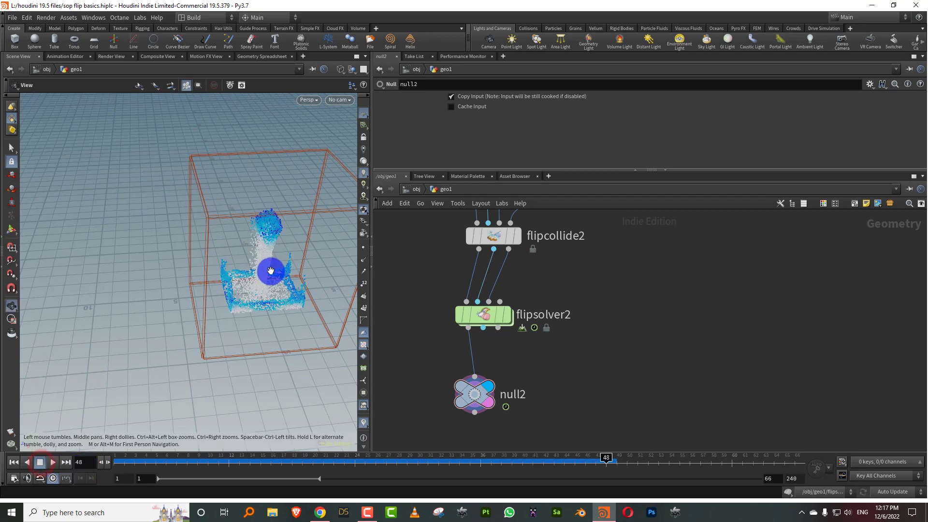
pyautogui.moveTo(270, 269); pyautogui.dragTo(232, 283, button='right')
pyautogui.moveTo(266, 268); pyautogui.dragTo(209, 268, button='middle')
pyautogui.moveTo(209, 269); pyautogui.dragTo(240, 254, button='right')
pyautogui.moveTo(220, 262); pyautogui.dragTo(92, 457)
# Set the Activation of flipboundary2 to the expression $FF<5.
pyautogui.moveTo(582, 214); pyautogui.dragTo(559, 337, button='middle')
pyautogui.moveTo(526, 282); pyautogui.dragTo(568, 374, button='middle')
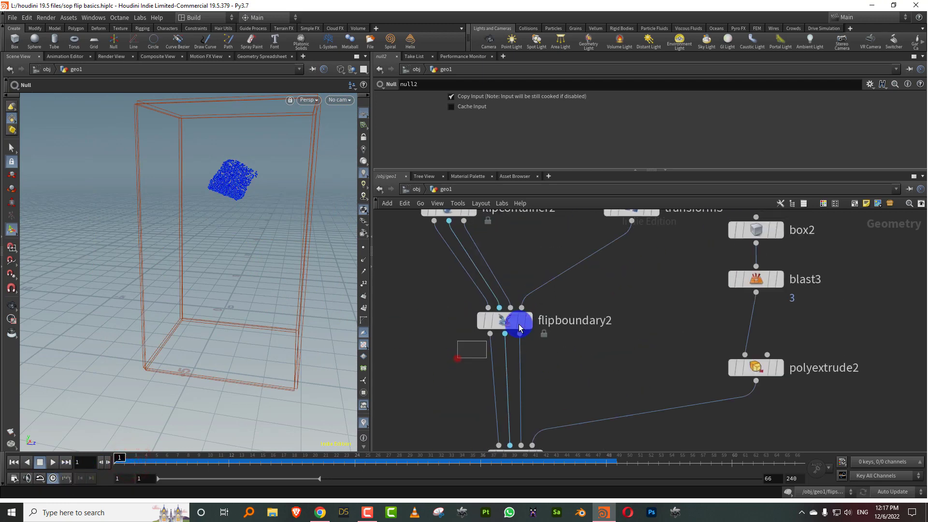
pyautogui.click(545, 317)
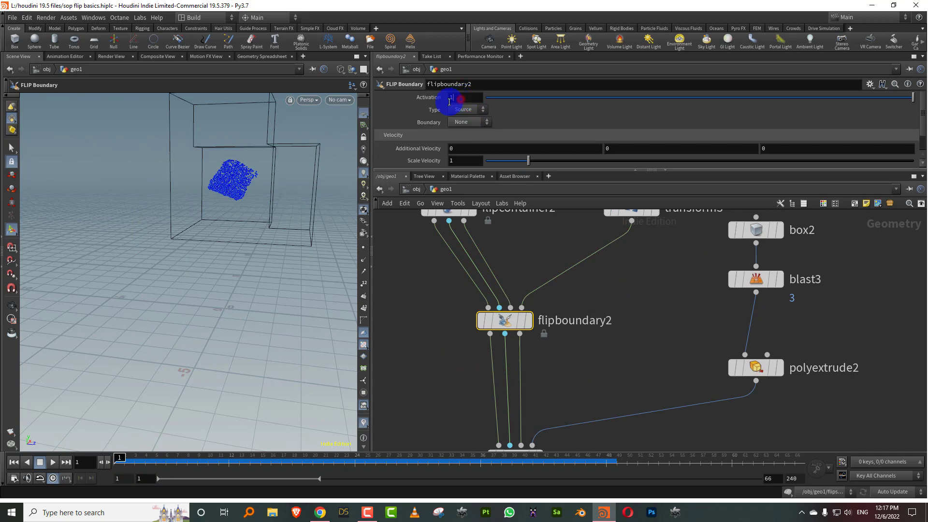
pyautogui.press('BackSpace')
pyautogui.write('$FF')
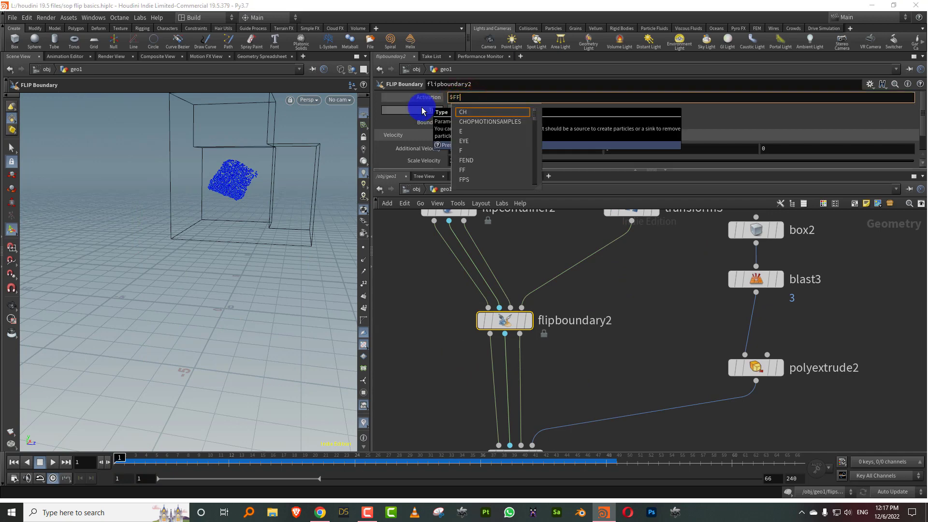
pyautogui.press('Escape')
pyautogui.write('<5')
pyautogui.press('Return')
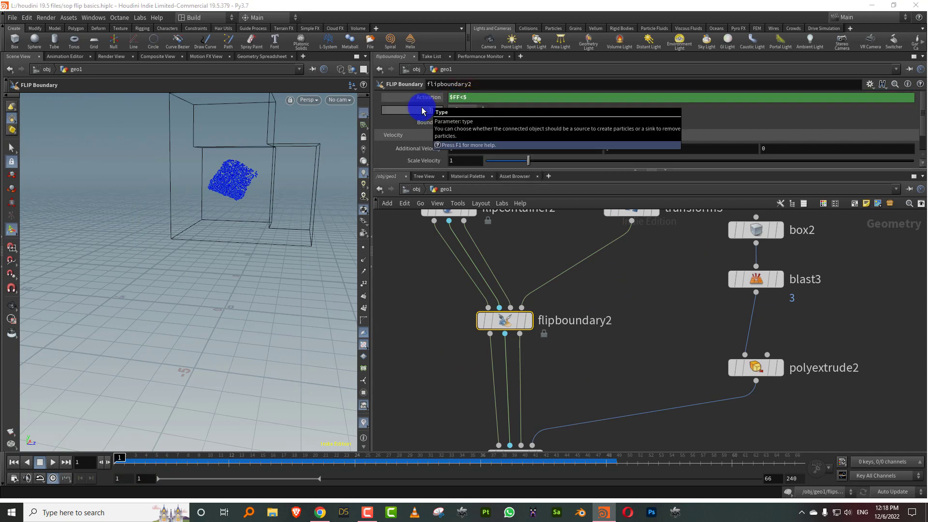
pyautogui.click(663, 278)
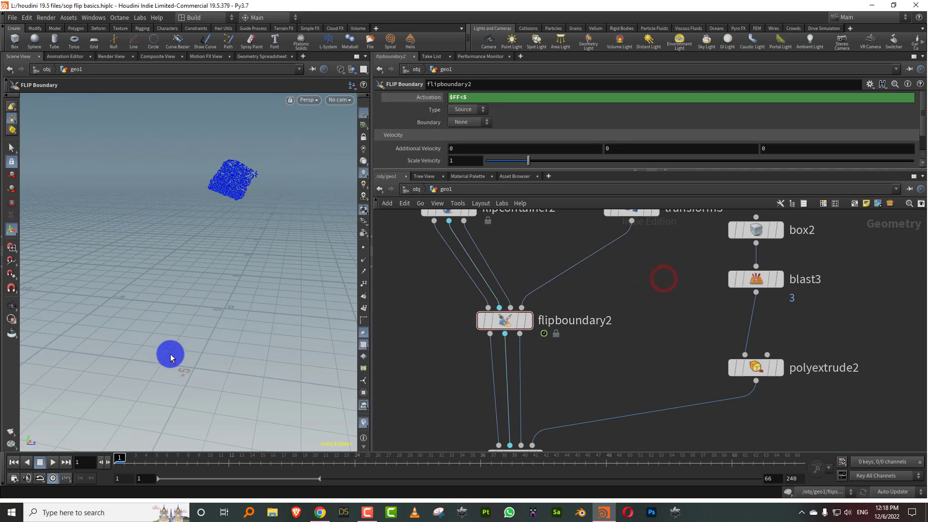
# Play the simulation briefly to check the time-limited emission and return to the first frame.
pyautogui.click(53, 463)
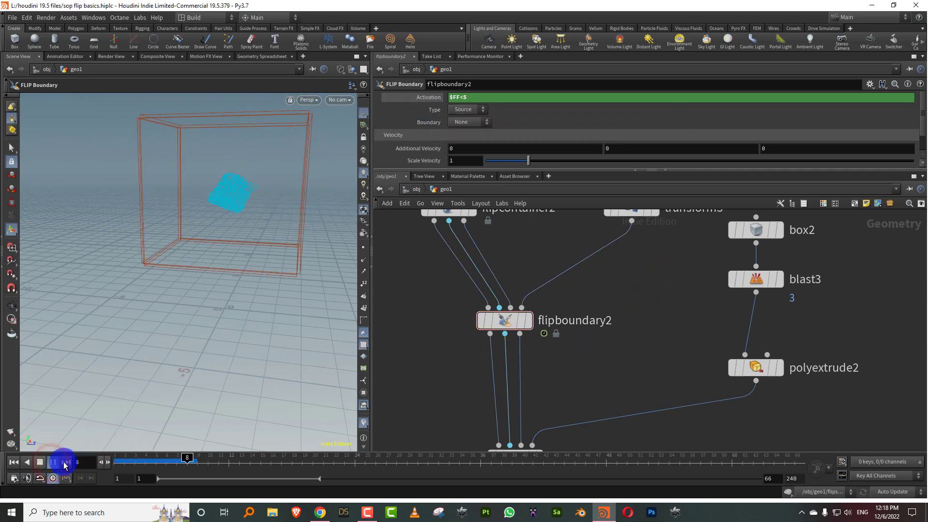
pyautogui.click(40, 463)
pyautogui.click(13, 462)
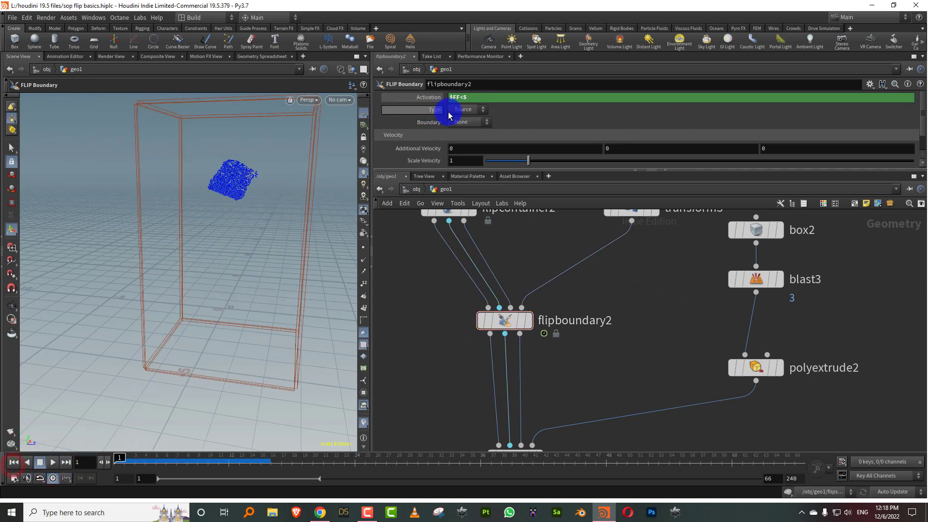
# Change the Activation expression of flipboundary2 to $FF<10, preview the simulation, and return to the first frame.
pyautogui.click(464, 96)
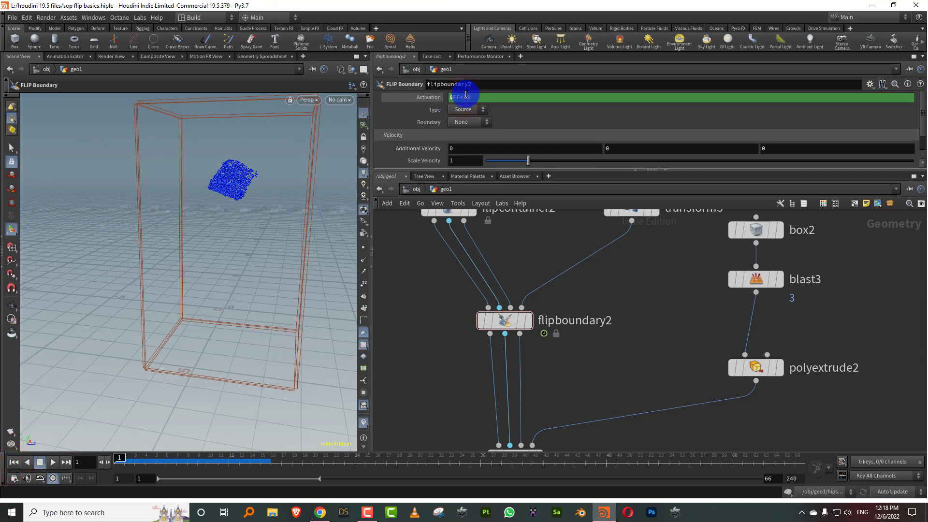
pyautogui.click(54, 462)
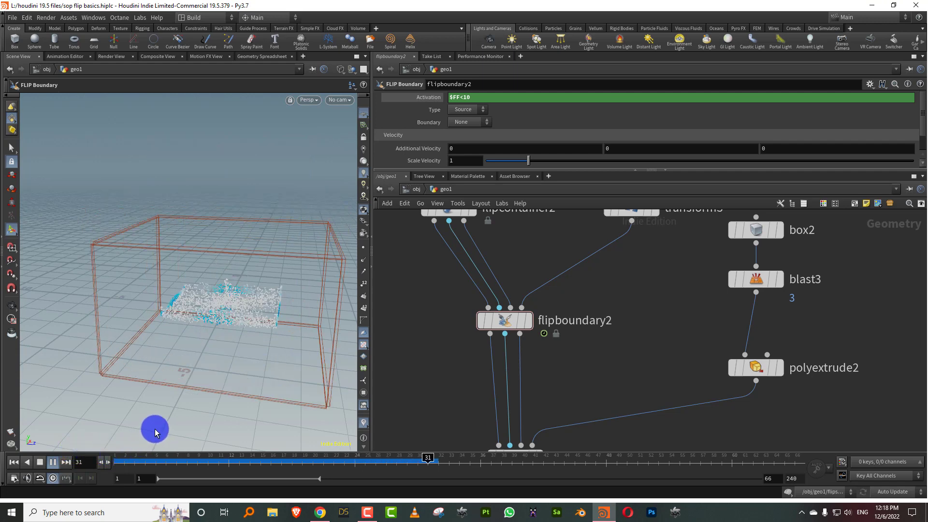
pyautogui.click(40, 462)
pyautogui.click(13, 463)
# Select flipsolver2, enlarge its parameter area and show its Setup parameters.
pyautogui.press('h')
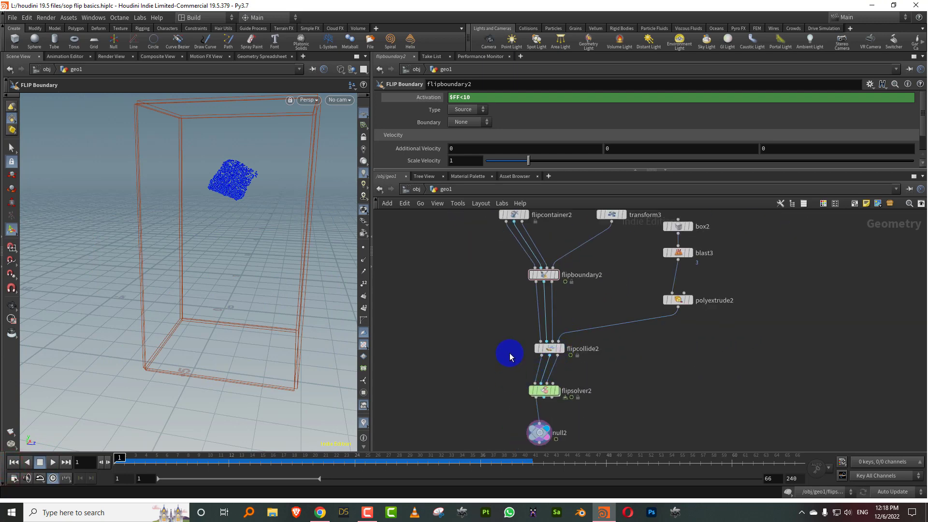
pyautogui.moveTo(469, 243); pyautogui.dragTo(469, 339, button='middle')
pyautogui.click(514, 309)
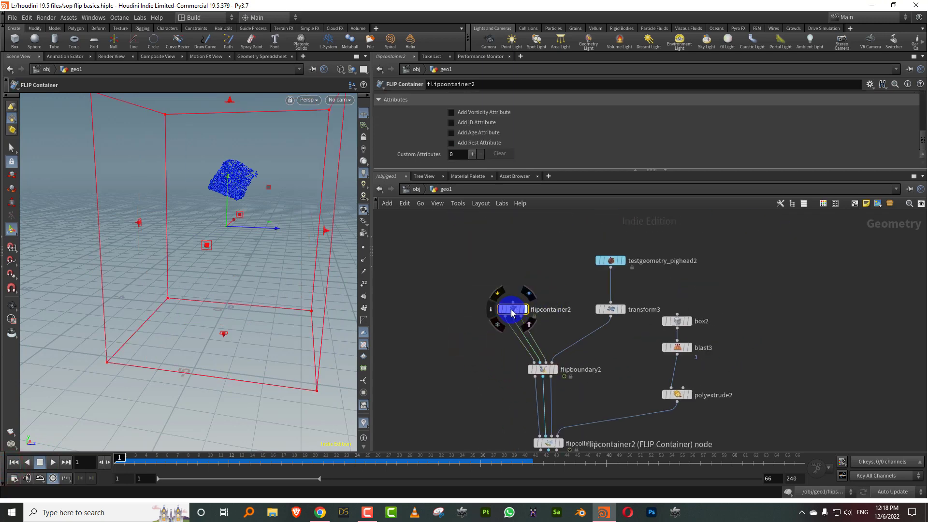
pyautogui.moveTo(481, 447); pyautogui.dragTo(473, 319, button='middle')
pyautogui.moveTo(490, 332); pyautogui.dragTo(572, 345)
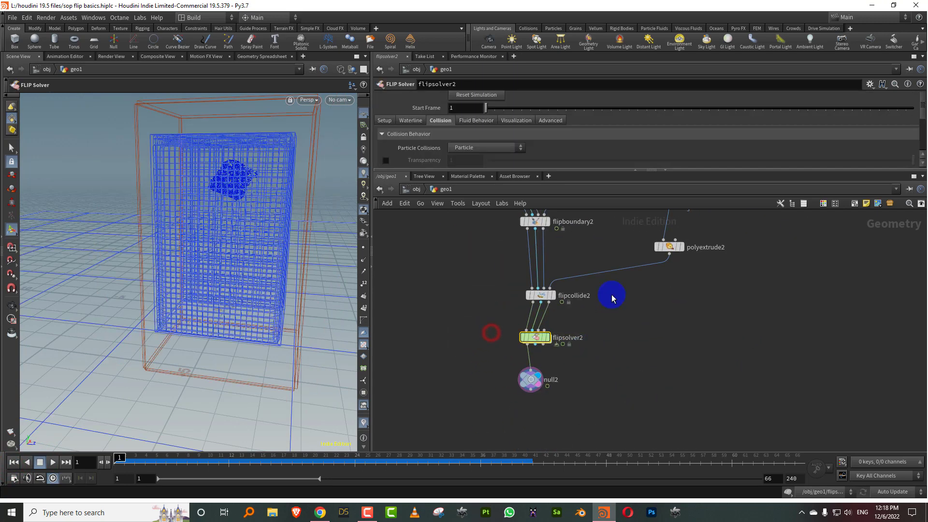
pyautogui.moveTo(503, 170); pyautogui.dragTo(505, 251)
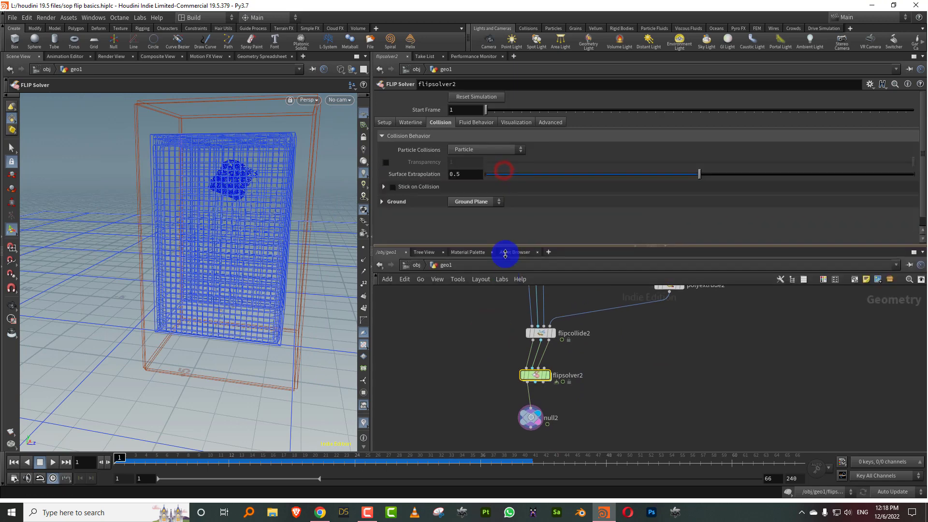
pyautogui.click(386, 124)
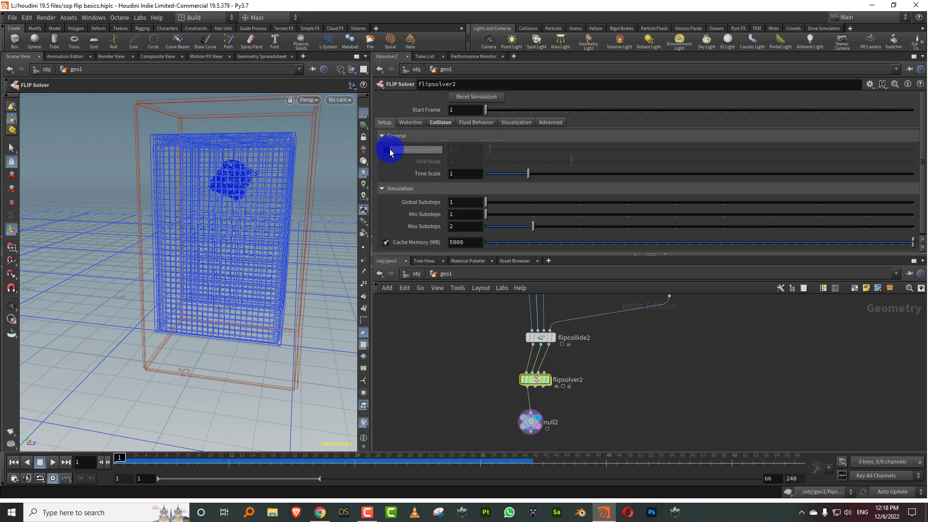
# Try overriding the Particle Separation on flipsolver2 with 0.05, and turn the override off again.
pyautogui.click(386, 150)
pyautogui.click(409, 329)
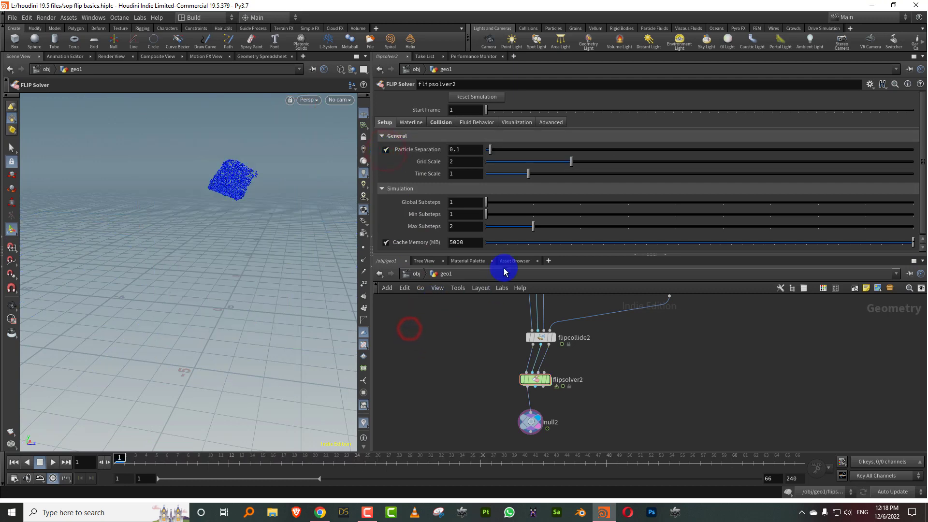
pyautogui.click(465, 155)
pyautogui.write('0.05')
pyautogui.press('Return')
pyautogui.keyDown('alt'); pyautogui.moveTo(284, 208); pyautogui.dragTo(222, 207); pyautogui.keyUp('alt')
pyautogui.click(385, 149)
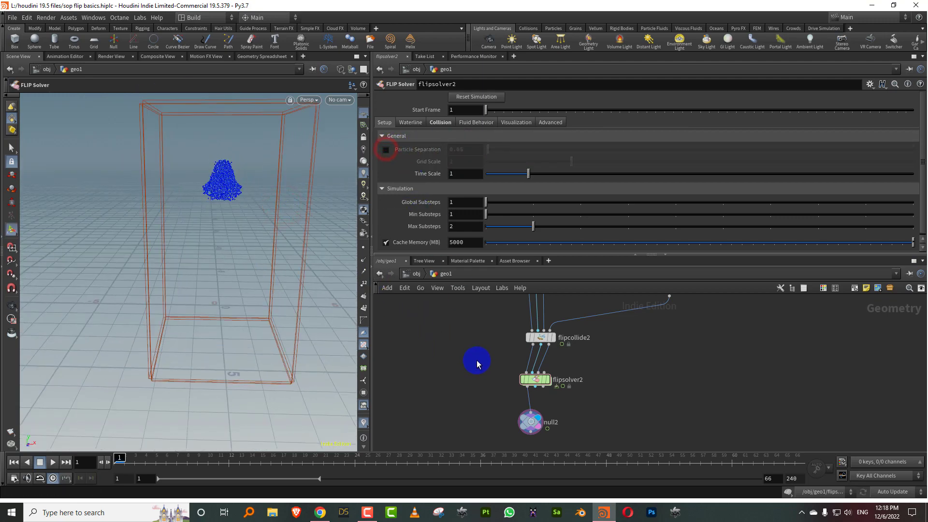
# Set the Particle Separation of flipcontainer2 to 0.05.
pyautogui.moveTo(478, 319); pyautogui.dragTo(457, 447, button='middle')
pyautogui.moveTo(444, 388); pyautogui.dragTo(500, 355)
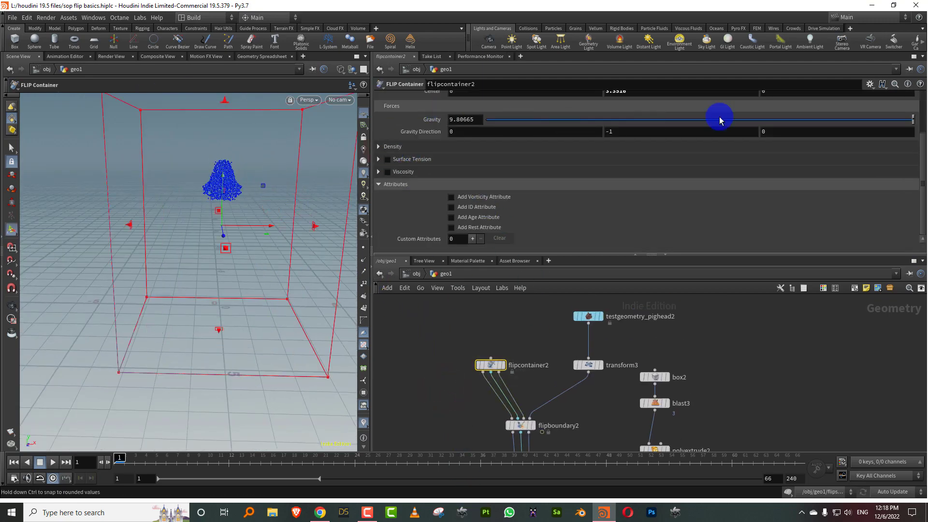
pyautogui.moveTo(922, 143); pyautogui.dragTo(922, 102)
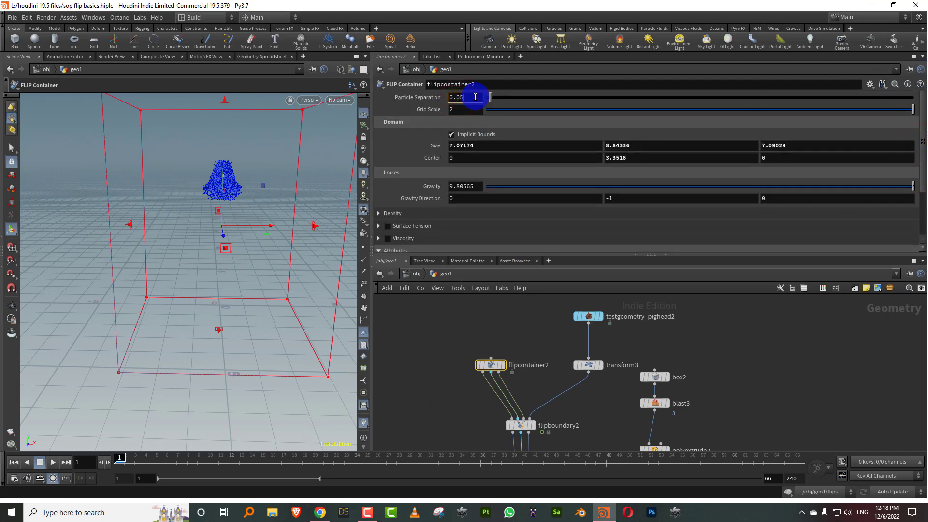
# Play the finer simulation while viewing the splash from another angle, and stop it around frame 35.
pyautogui.click(54, 462)
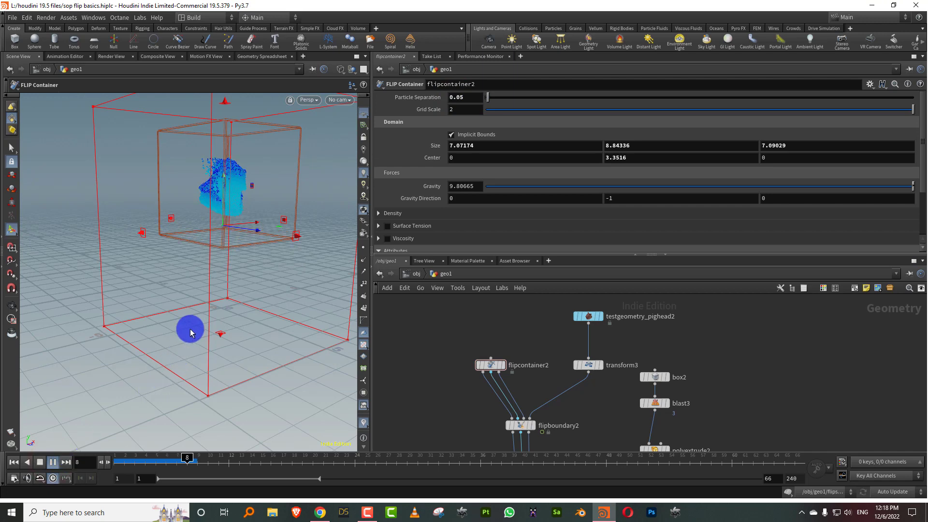
pyautogui.press('Escape')
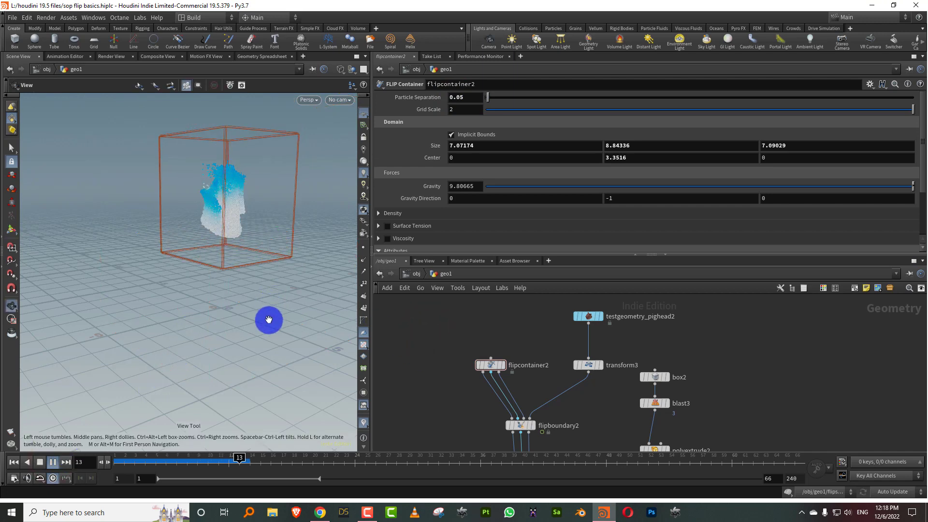
pyautogui.moveTo(269, 331); pyautogui.dragTo(264, 340)
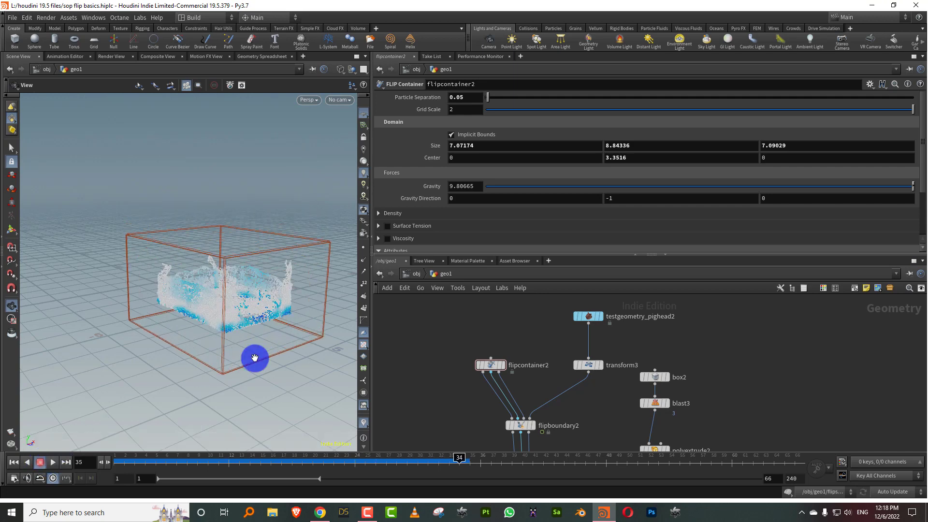
pyautogui.press('Up')
# Apply the Two-Tone preset to the Visualization Ramp of flipsolver2.
pyautogui.moveTo(440, 348); pyautogui.dragTo(430, 159, button='middle')
pyautogui.click(499, 356)
pyautogui.click(511, 125)
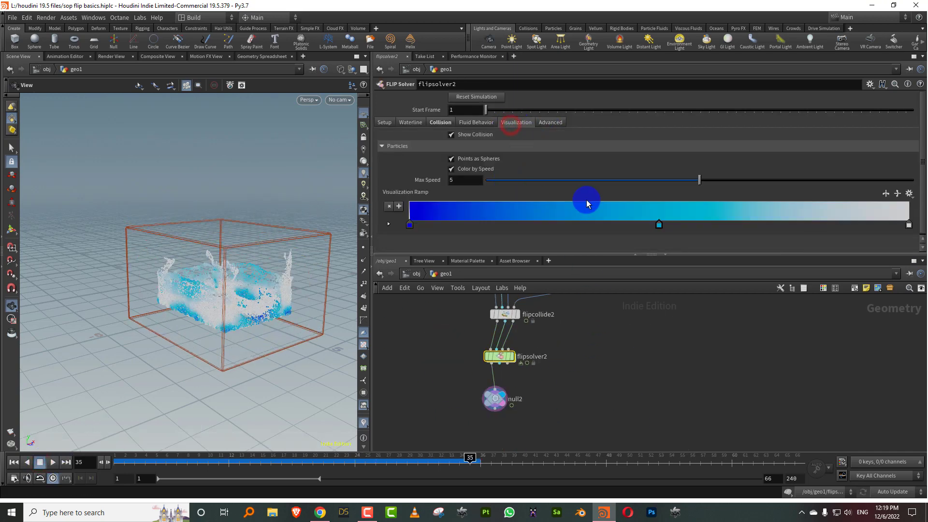
pyautogui.click(909, 194)
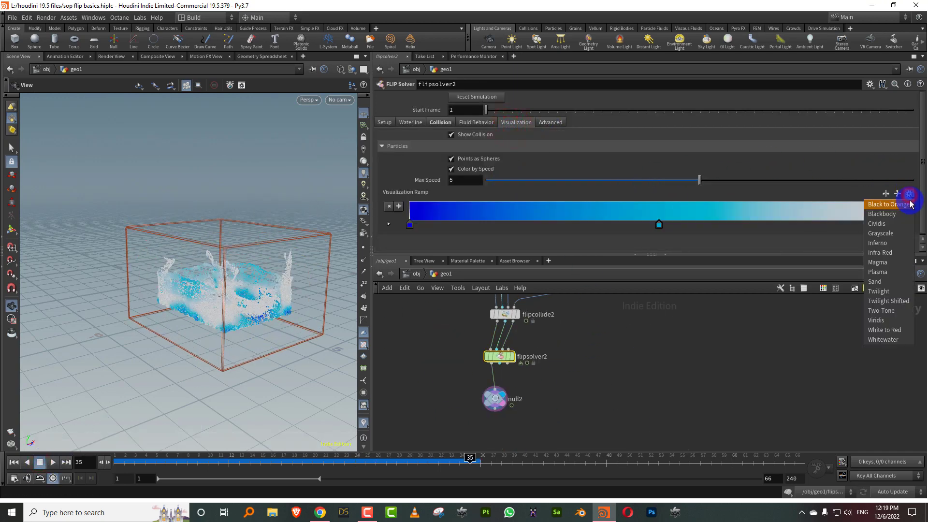
pyautogui.click(902, 316)
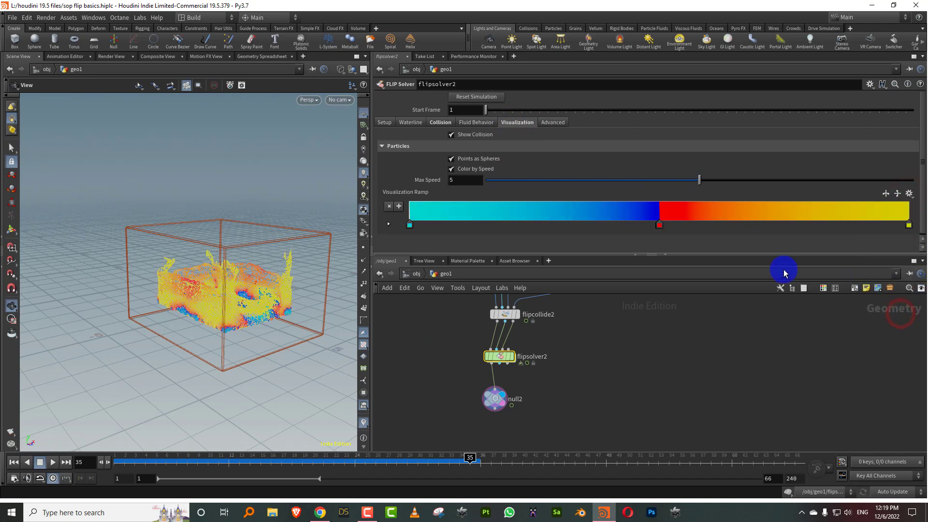
# Spread the ramp's blue and red middle keys apart with a magenta key between them, and set Max Speed to 5.28.
pyautogui.moveTo(660, 225); pyautogui.dragTo(628, 223)
pyautogui.moveTo(685, 224); pyautogui.dragTo(709, 224)
pyautogui.moveTo(700, 180)
pyautogui.mouseDown()
pyautogui.moveTo(590, 188)
pyautogui.moveTo(735, 176)
pyautogui.moveTo(683, 187)
pyautogui.mouseUp()
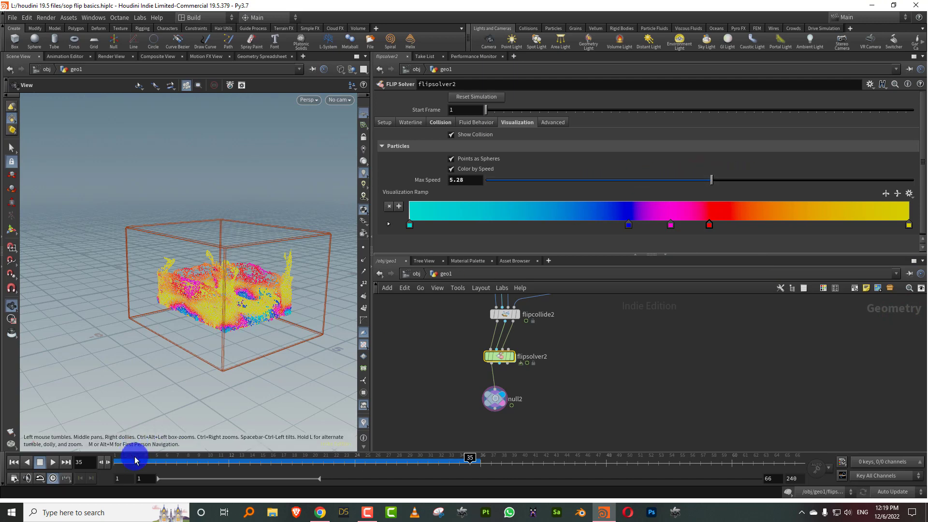
# Replay the simulation from the first frame to check the new speed colours, and rewind it.
pyautogui.moveTo(126, 465); pyautogui.dragTo(77, 466)
pyautogui.click(58, 462)
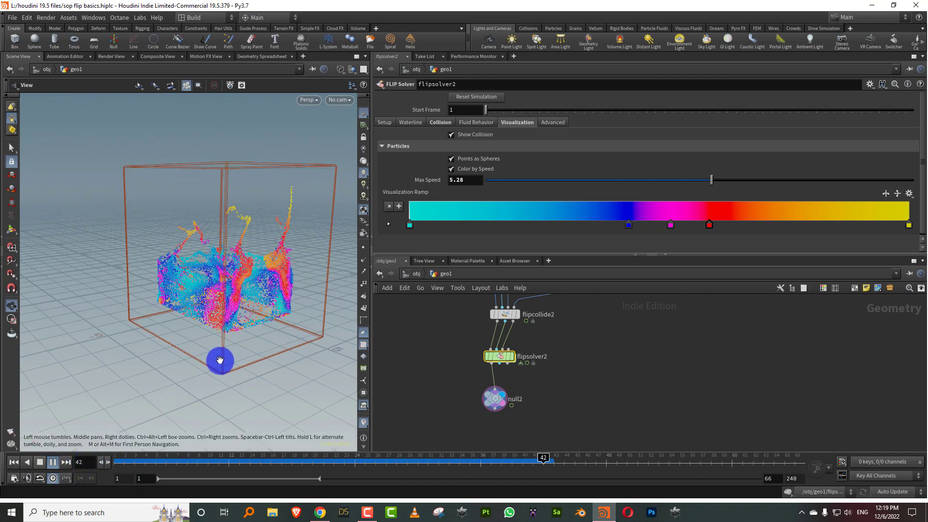
pyautogui.click(14, 462)
# Add a Test Geometry: Rubber Toy node beside polyextrude2.
pyautogui.moveTo(562, 312); pyautogui.dragTo(553, 386, button='middle')
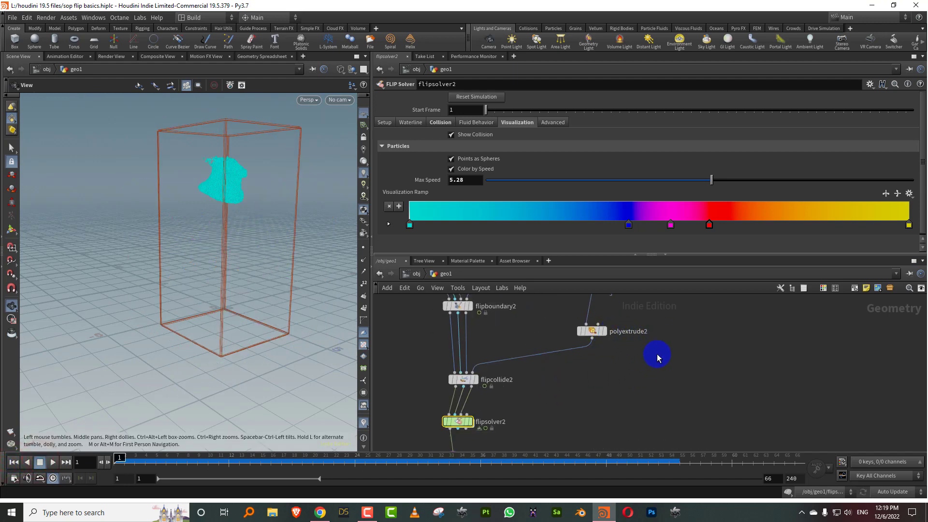
pyautogui.press('Tab')
pyautogui.write('test')
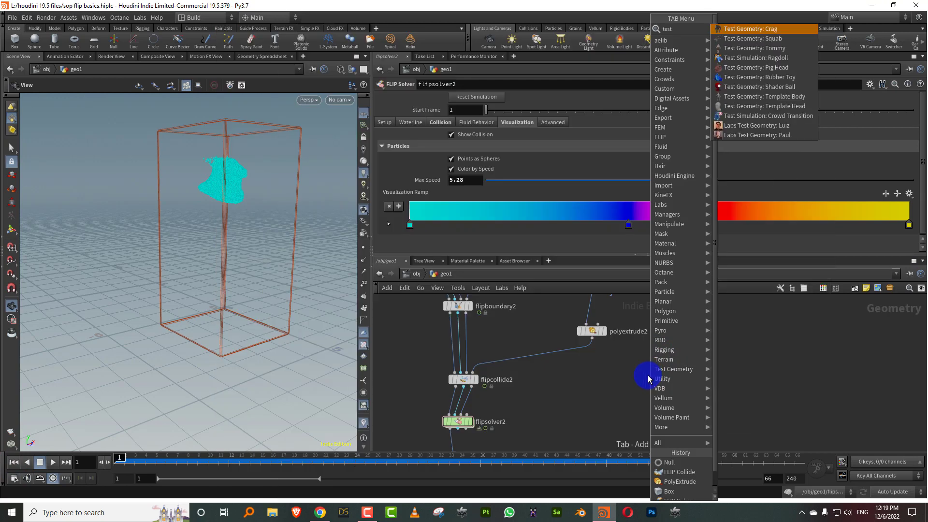
pyautogui.write('r')
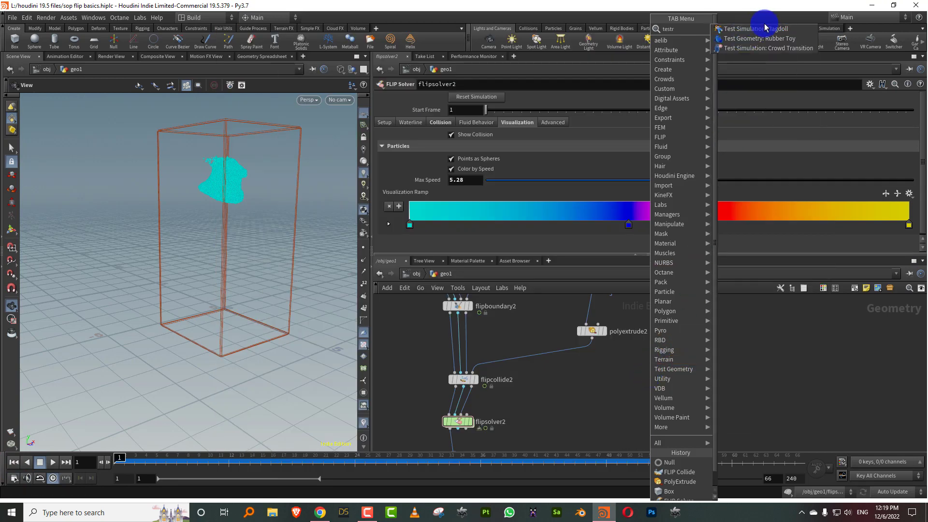
pyautogui.click(773, 40)
pyautogui.click(692, 340)
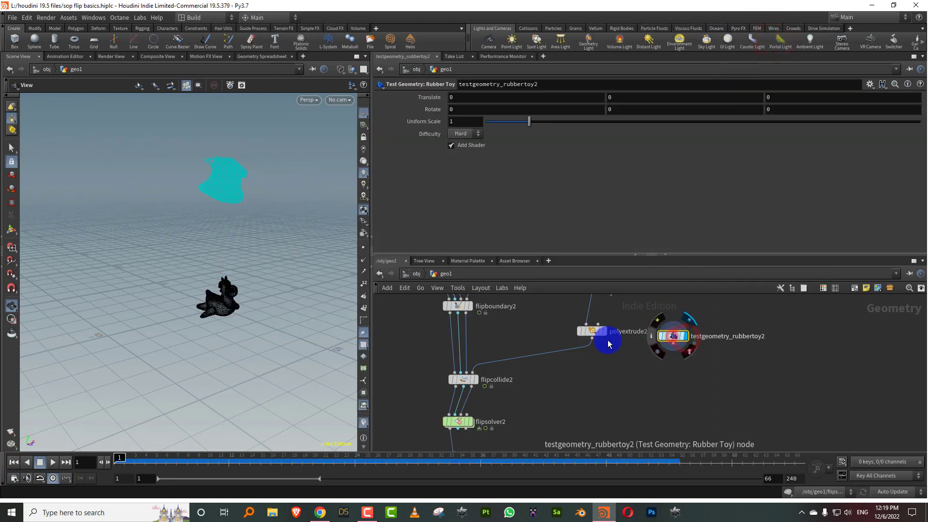
# Append a Transform to the rubber toy with Uniform Scale 1.2 and Translate Y 2.42493, templating polyextrude2 for reference.
pyautogui.press('Tab')
pyautogui.click(518, 41)
pyautogui.click(682, 379)
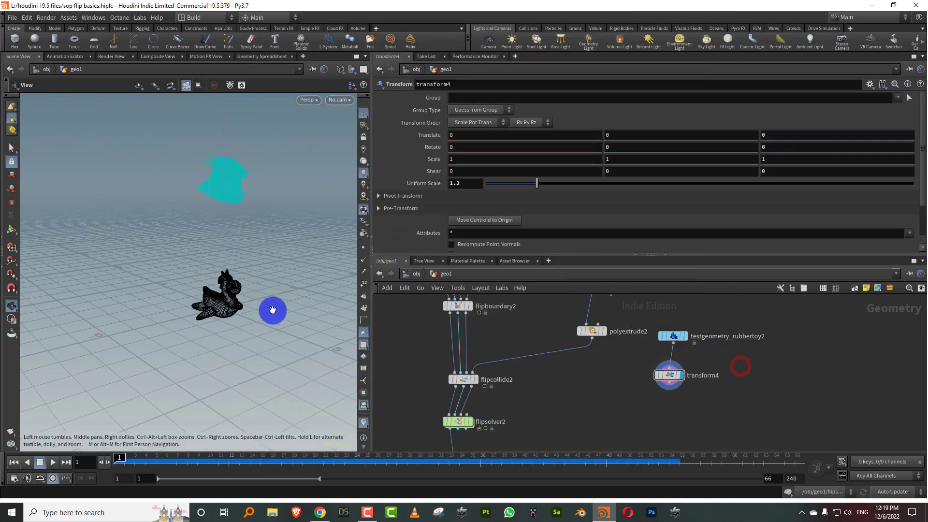
pyautogui.press('Return')
pyautogui.click(601, 331)
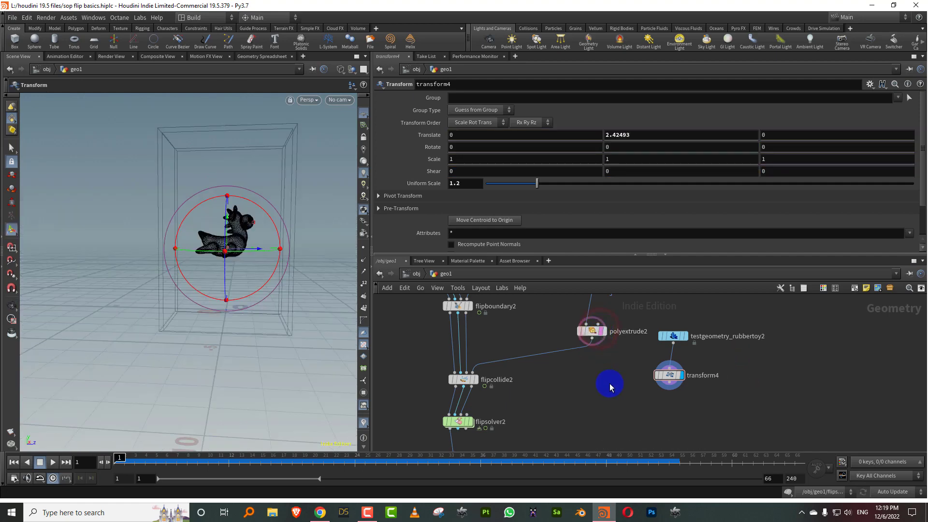
# Insert a Merge node between polyextrude2 and flipcollide2, and connect transform4 to it as well.
pyautogui.moveTo(578, 383); pyautogui.dragTo(569, 365, button='middle')
pyautogui.press('Tab')
pyautogui.moveTo(623, 379)
pyautogui.click(683, 35)
pyautogui.click(530, 337)
pyautogui.moveTo(661, 364); pyautogui.dragTo(538, 340)
# Select null2 and display its simulation output.
pyautogui.moveTo(527, 393); pyautogui.dragTo(544, 333, button='middle')
pyautogui.click(521, 354)
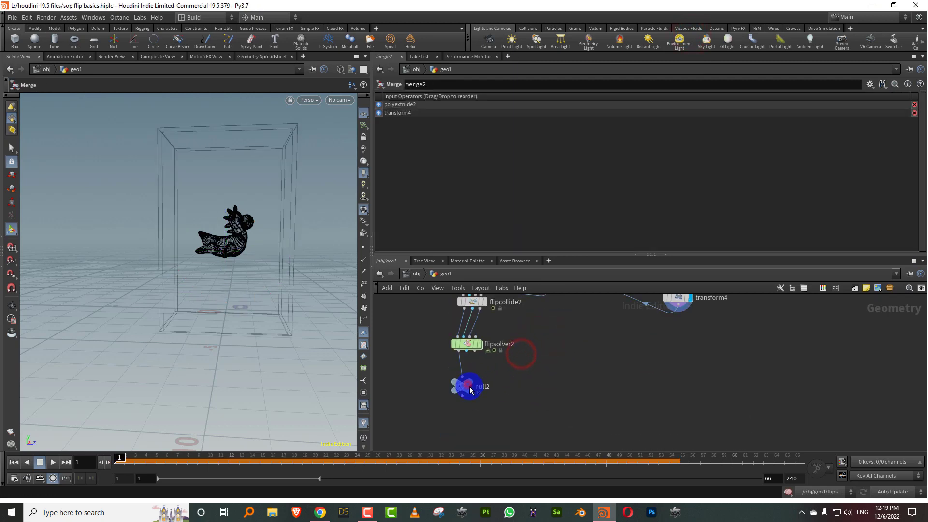
pyautogui.click(470, 393)
pyautogui.click(537, 363)
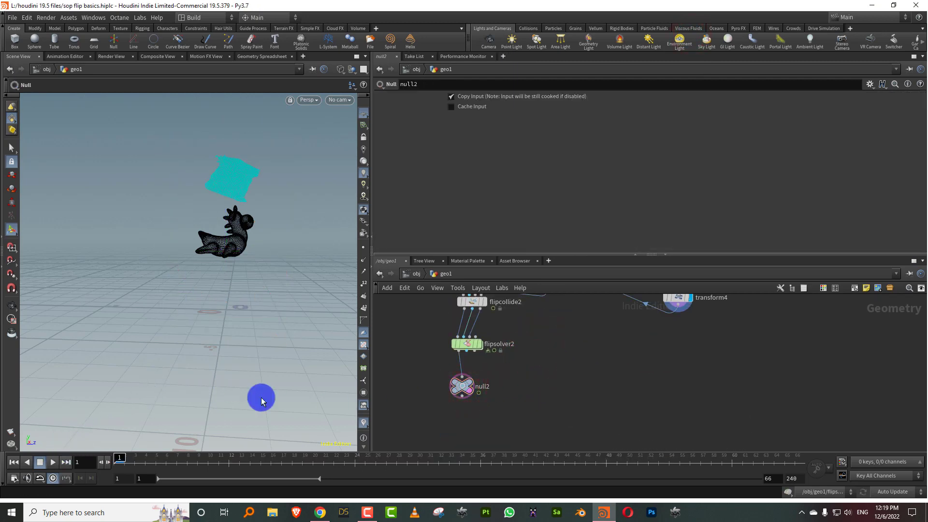
# Preview the simulation with the rubber toy collider merged in, and return to the first frame.
pyautogui.click(53, 462)
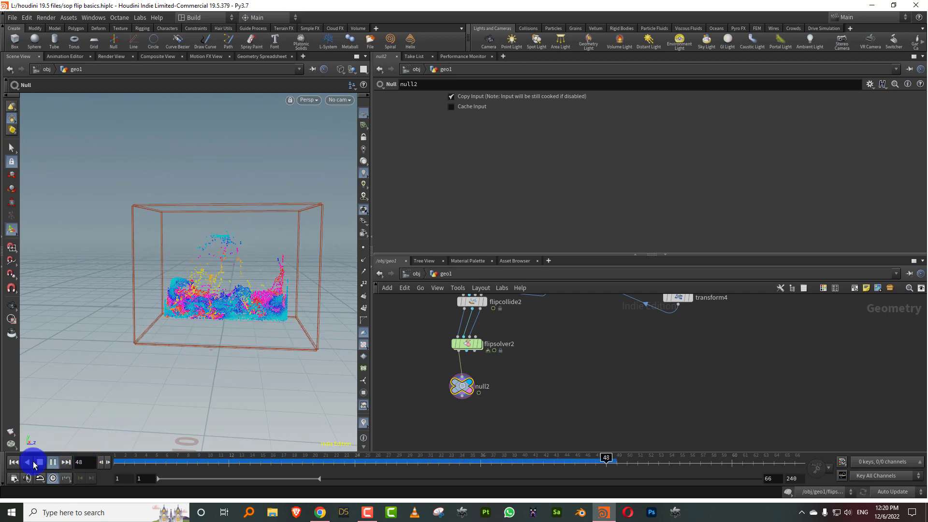
pyautogui.click(38, 462)
pyautogui.click(14, 463)
# Enable Stick on Collision on flipsolver2 and set its Stick Scale to 0.501.
pyautogui.click(549, 356)
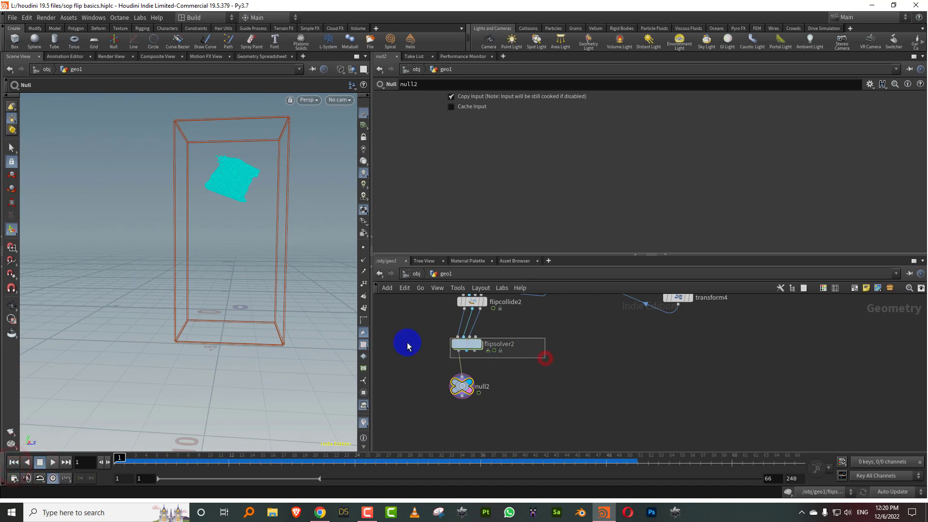
pyautogui.moveTo(545, 358); pyautogui.dragTo(407, 346)
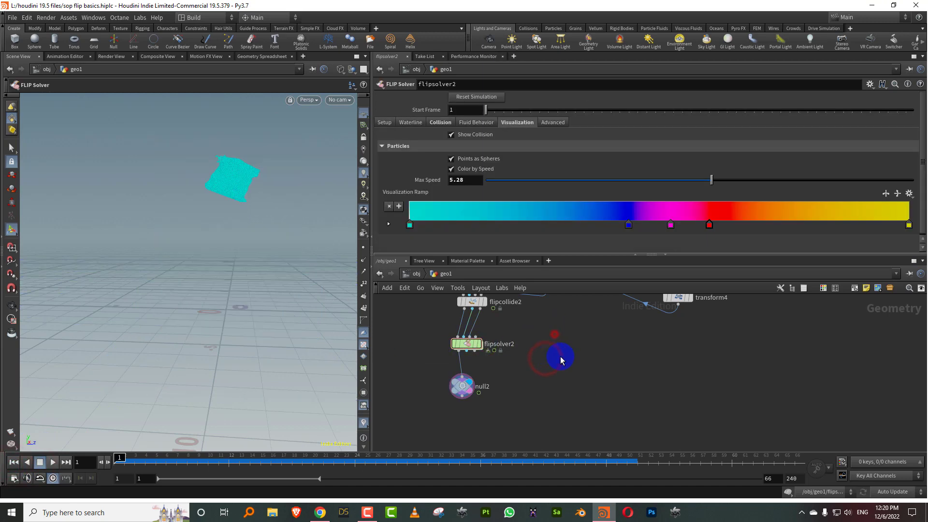
pyautogui.click(443, 124)
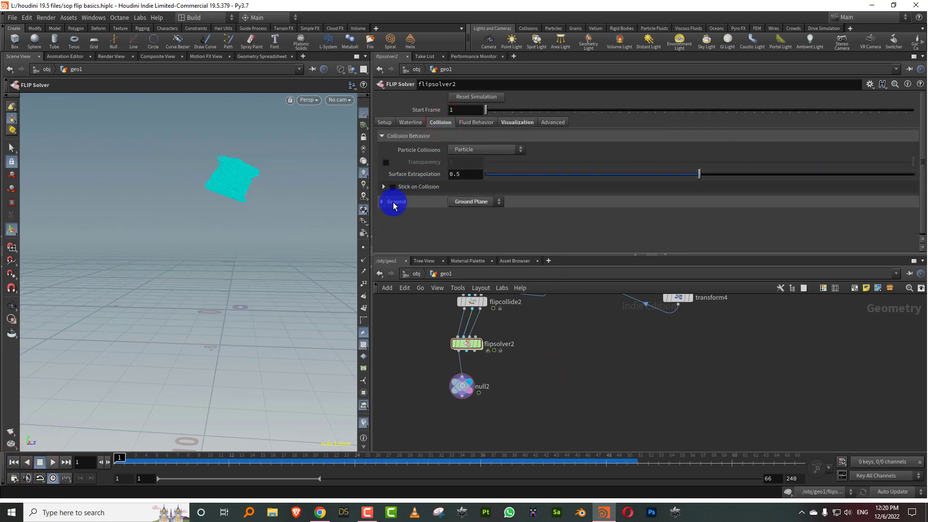
pyautogui.click(393, 187)
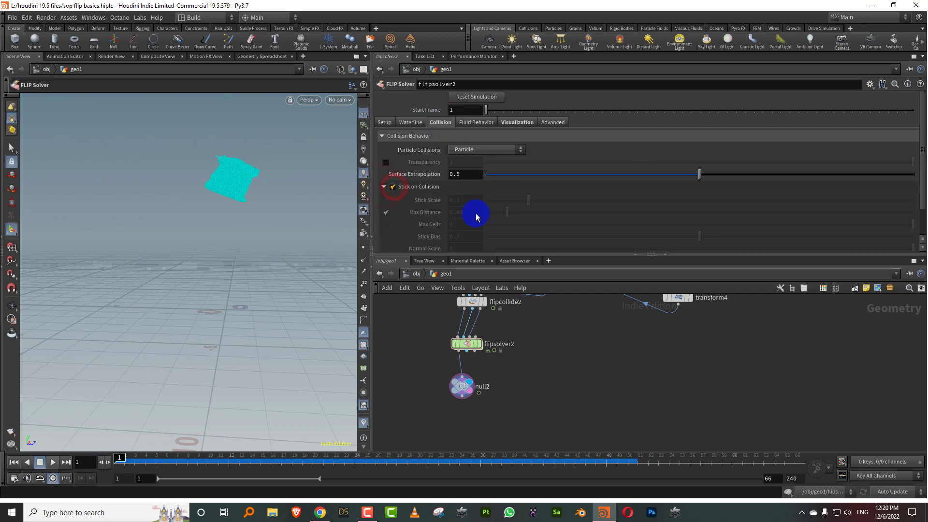
pyautogui.click(700, 200)
# Preview the simulation with Stick on Collision enabled to examine how the fluid clings to the colliders.
pyautogui.keyDown('alt'); pyautogui.moveTo(261, 246); pyautogui.dragTo(222, 251); pyautogui.keyUp('alt')
pyautogui.click(52, 462)
pyautogui.press('Return')
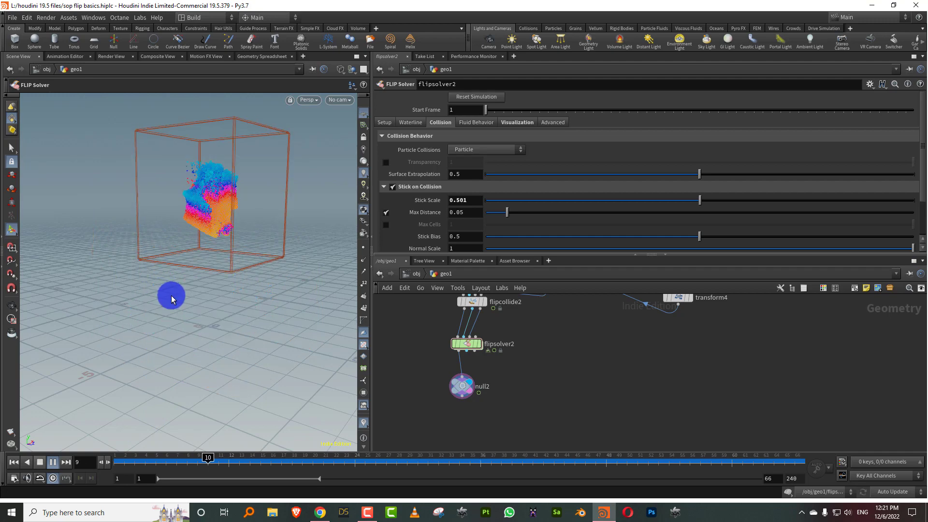
# Tidy the network by moving flipcollide2, flipsolver2 and null2 down together, and lowering merge2 toward flipcollide2.
pyautogui.moveTo(458, 313); pyautogui.dragTo(517, 387)
pyautogui.moveTo(497, 321); pyautogui.dragTo(505, 365)
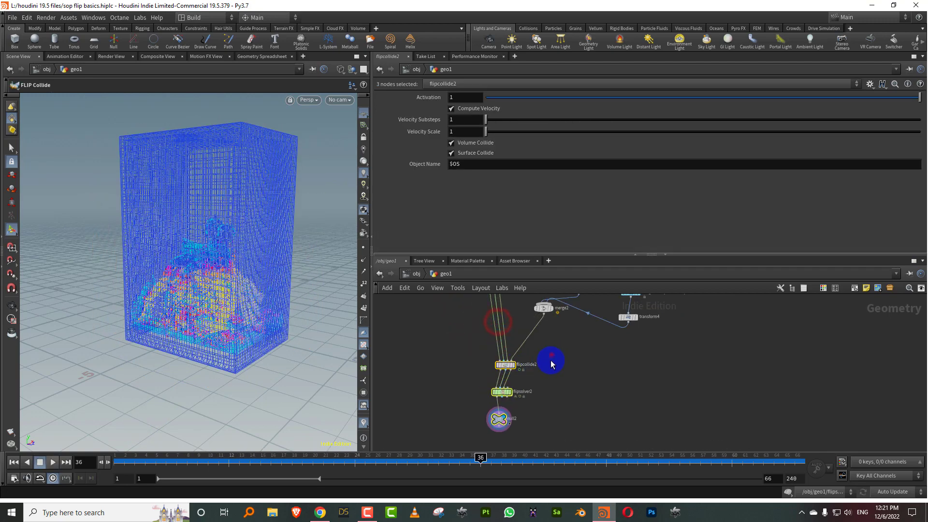
pyautogui.click(552, 356)
pyautogui.moveTo(556, 340); pyautogui.dragTo(518, 409, button='middle')
pyautogui.moveTo(500, 381); pyautogui.dragTo(543, 421)
pyautogui.moveTo(595, 389); pyautogui.dragTo(596, 390)
pyautogui.moveTo(588, 389); pyautogui.dragTo(589, 381)
pyautogui.click(646, 377)
# Set flipboundary2's Boundary to Pressure with a Uniform Pressure of 1.57, and preview the simulation.
pyautogui.moveTo(418, 371); pyautogui.dragTo(466, 379)
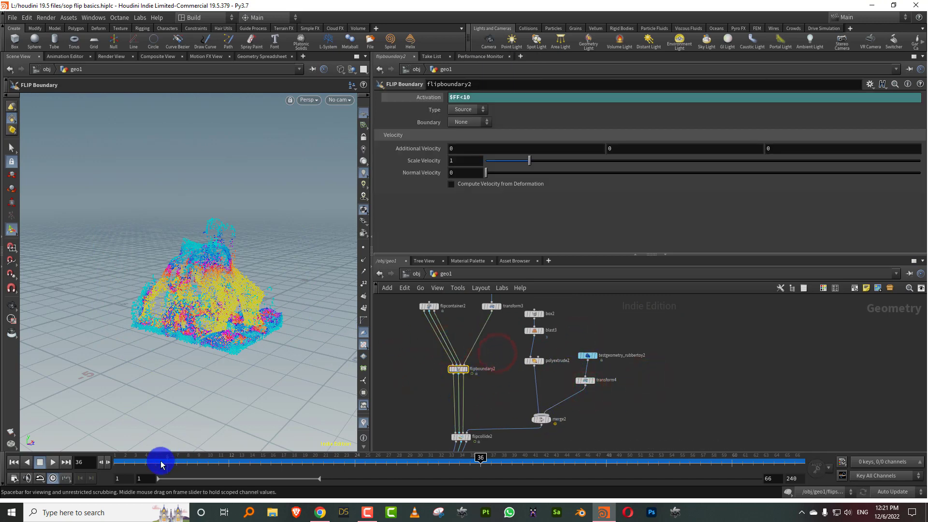
pyautogui.click(120, 458)
pyautogui.click(468, 122)
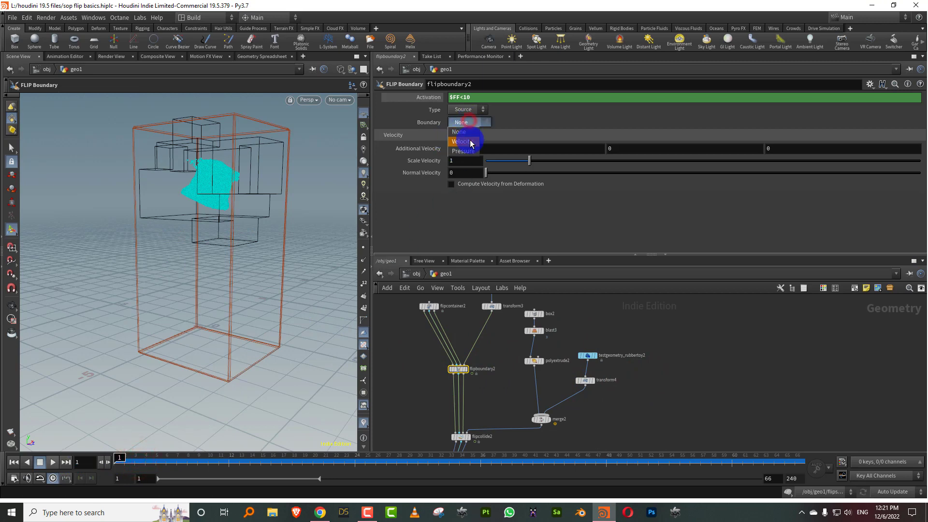
pyautogui.click(477, 152)
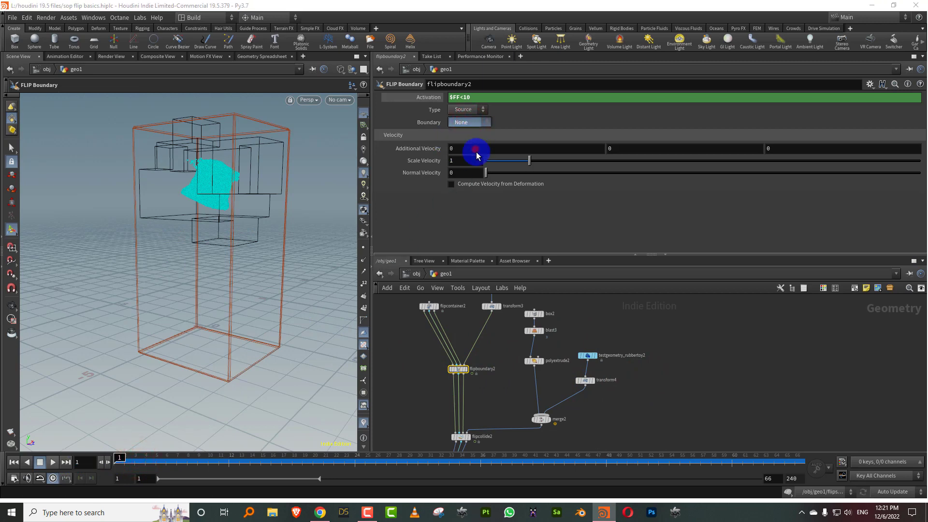
pyautogui.click(405, 373)
pyautogui.moveTo(479, 373); pyautogui.dragTo(469, 321, button='middle')
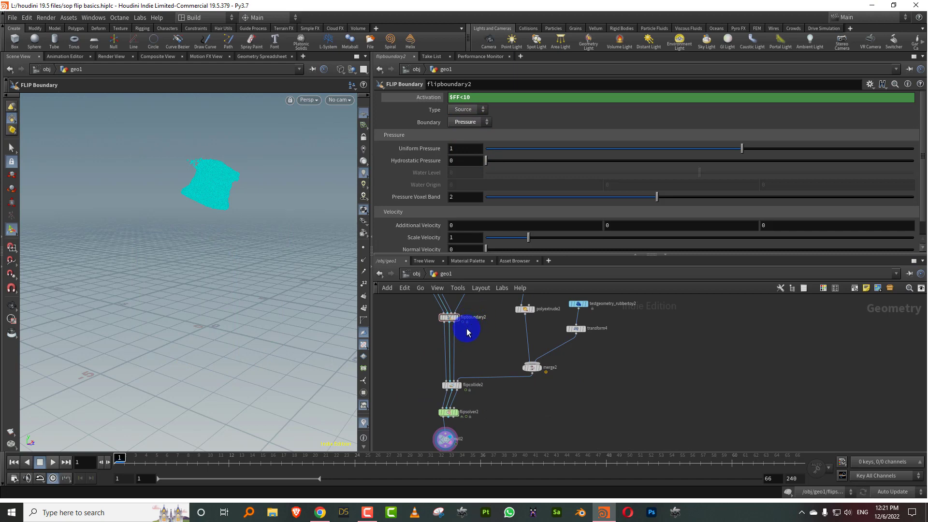
pyautogui.moveTo(484, 308); pyautogui.dragTo(484, 309)
pyautogui.click(485, 340)
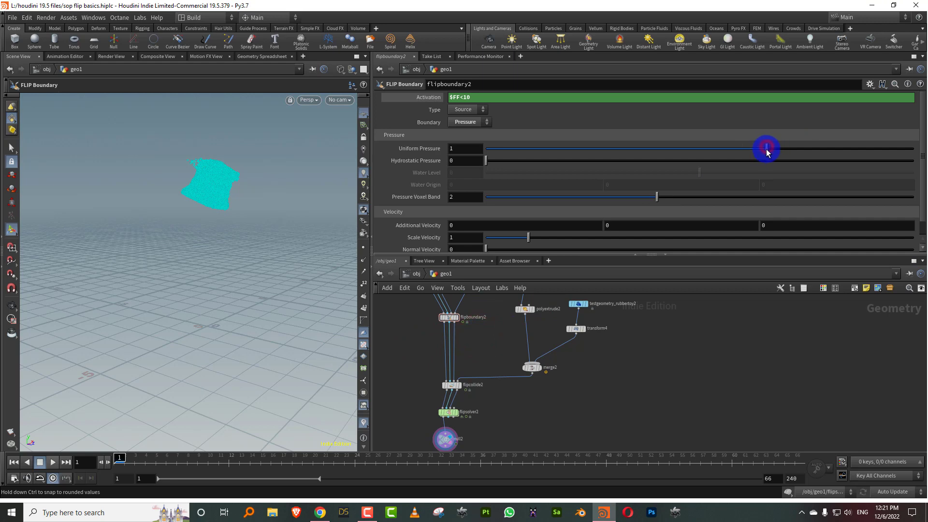
pyautogui.click(766, 148)
pyautogui.click(688, 209)
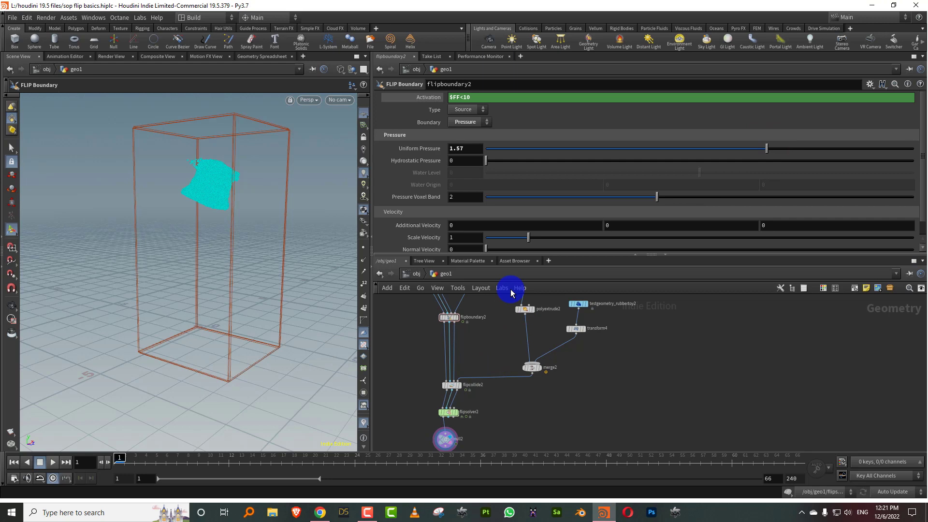
pyautogui.click(53, 462)
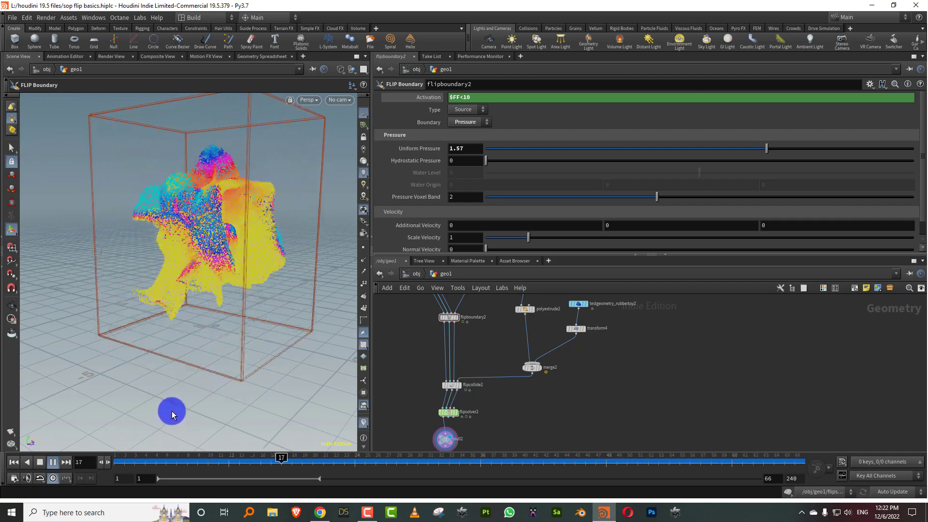
pyautogui.hotkey('ctrl', 'Up')
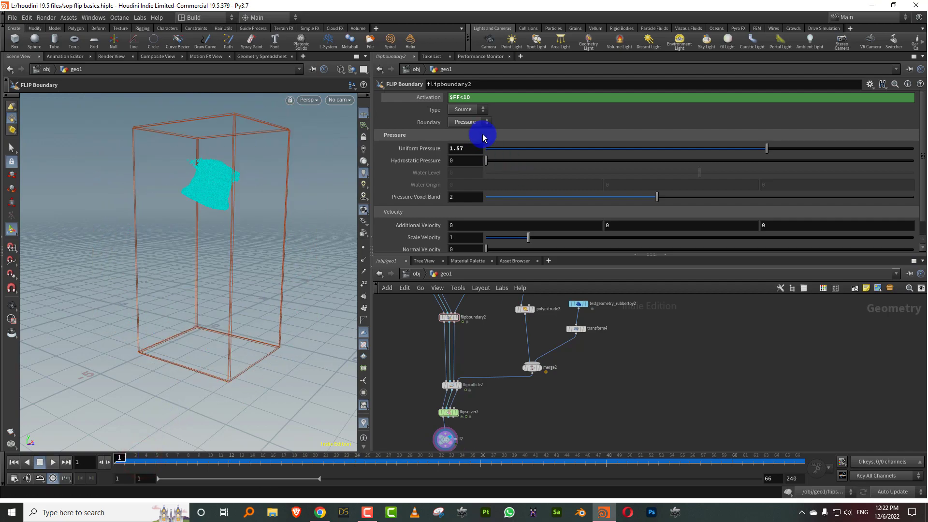
# Set flipboundary2's Boundary to Velocity with a Normal Velocity of 1.84, and preview the simulation.
pyautogui.click(471, 122)
pyautogui.click(463, 141)
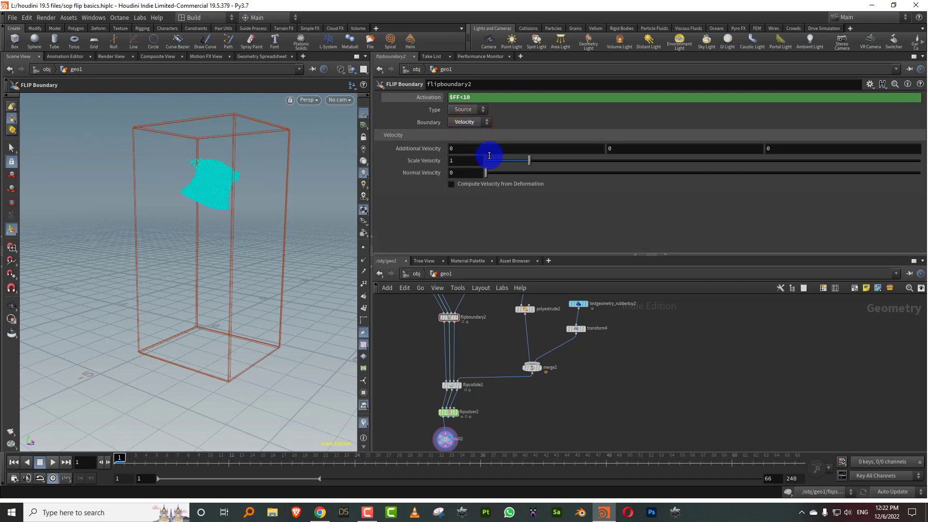
pyautogui.press('Escape')
pyautogui.keyDown('alt'); pyautogui.moveTo(188, 200); pyautogui.dragTo(231, 191); pyautogui.keyUp('alt')
pyautogui.click(530, 173)
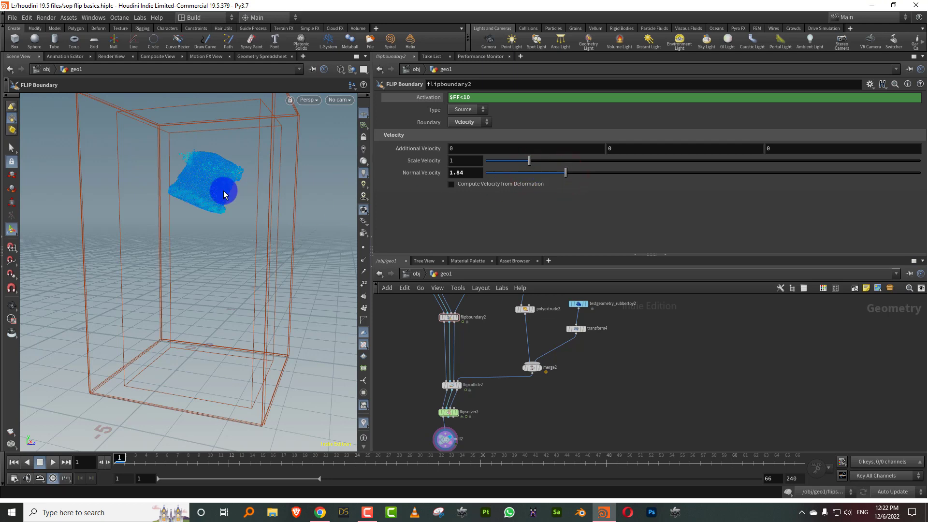
pyautogui.click(66, 461)
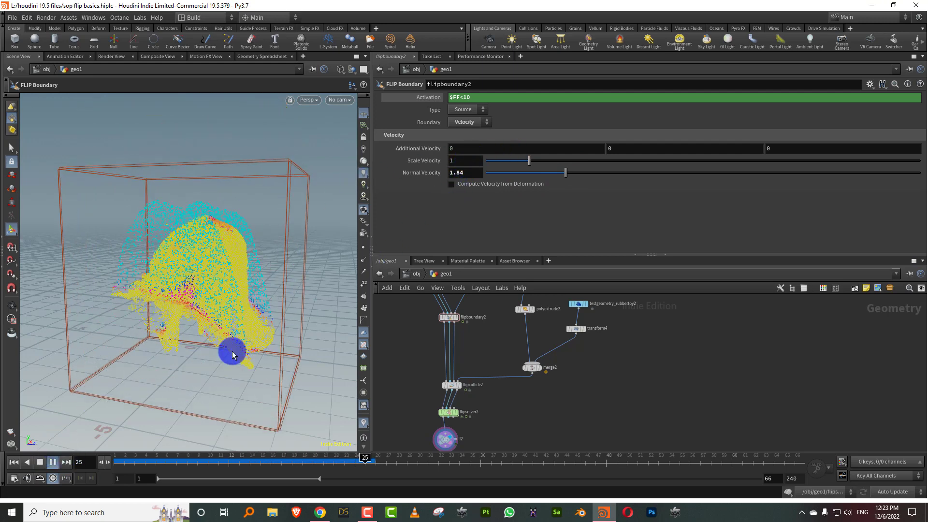
pyautogui.click(114, 465)
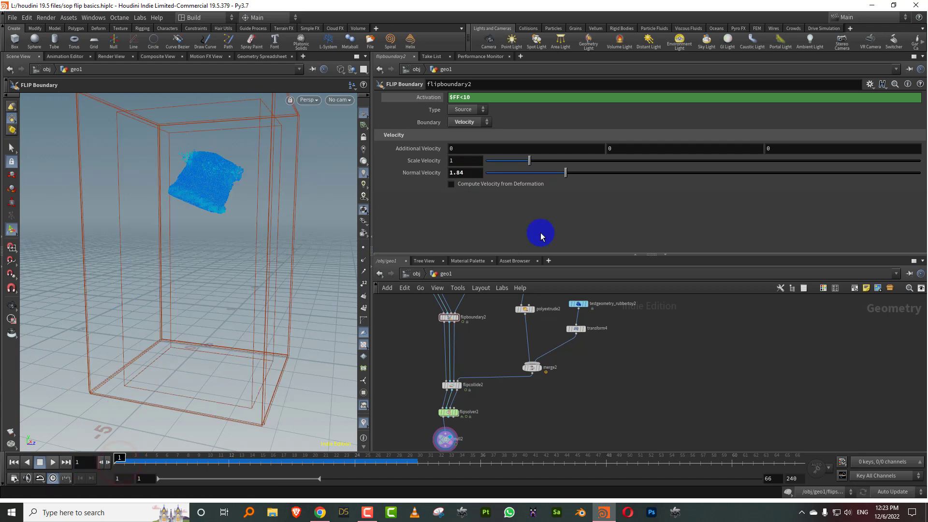
# Reduce flipboundary2's Normal Velocity to 0.28 and set its Activation expression to $FF<2.
pyautogui.moveTo(499, 176); pyautogui.dragTo(499, 180)
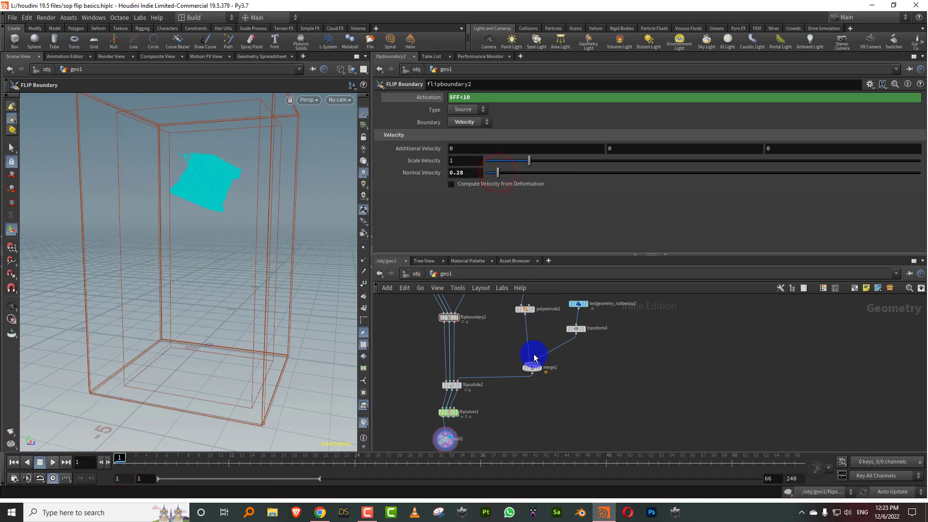
pyautogui.moveTo(508, 342)
pyautogui.mouseDown(button='middle')
pyautogui.moveTo(501, 410)
pyautogui.moveTo(503, 351)
pyautogui.mouseUp(button='middle')
pyautogui.moveTo(430, 375); pyautogui.dragTo(502, 329)
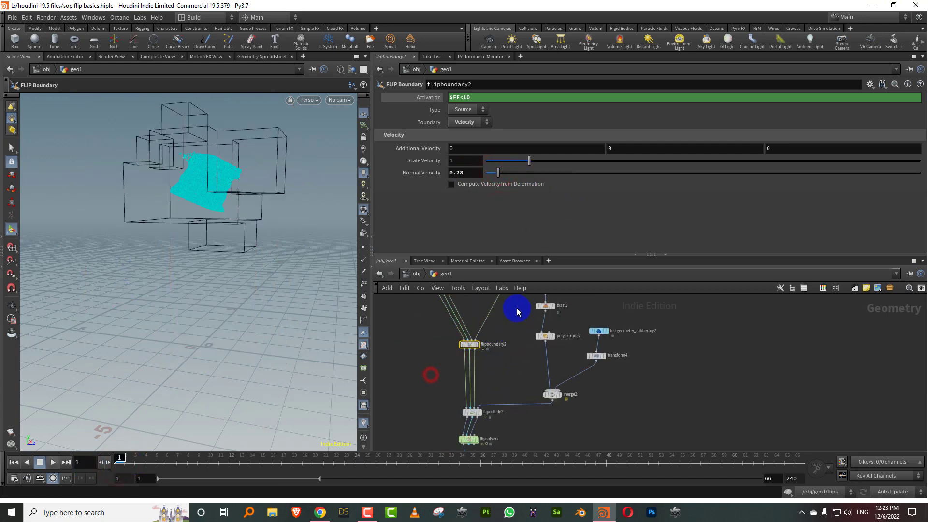
pyautogui.click(472, 99)
pyautogui.press('Return')
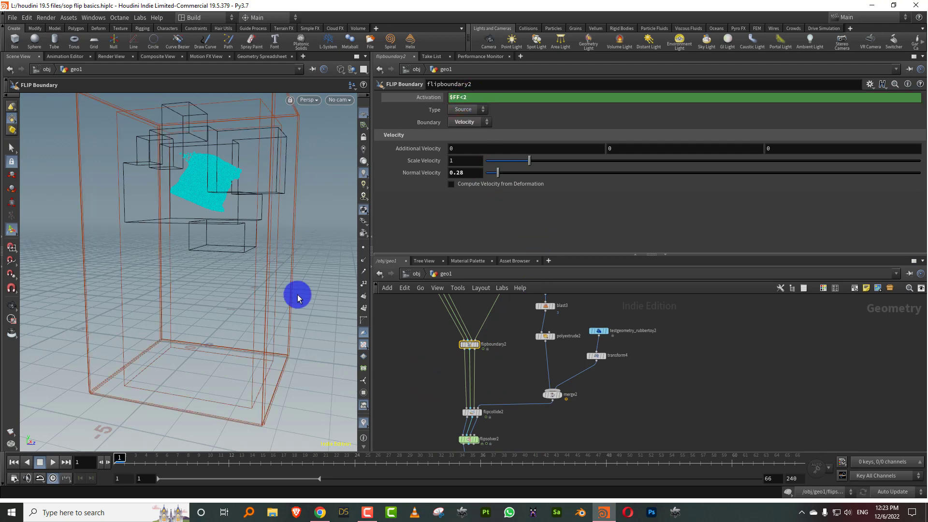
# Insert a Point Velocity node between transform3 and flipboundary2, moving the pig head nodes up to make room.
pyautogui.moveTo(466, 307); pyautogui.dragTo(440, 391, button='middle')
pyautogui.scroll(3, 439, 390)
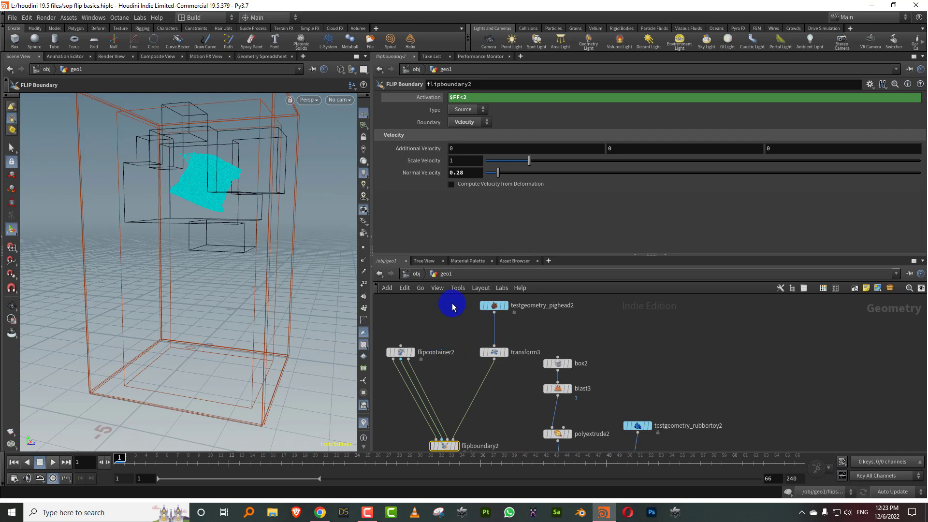
pyautogui.moveTo(452, 303); pyautogui.dragTo(495, 321)
pyautogui.click(500, 360)
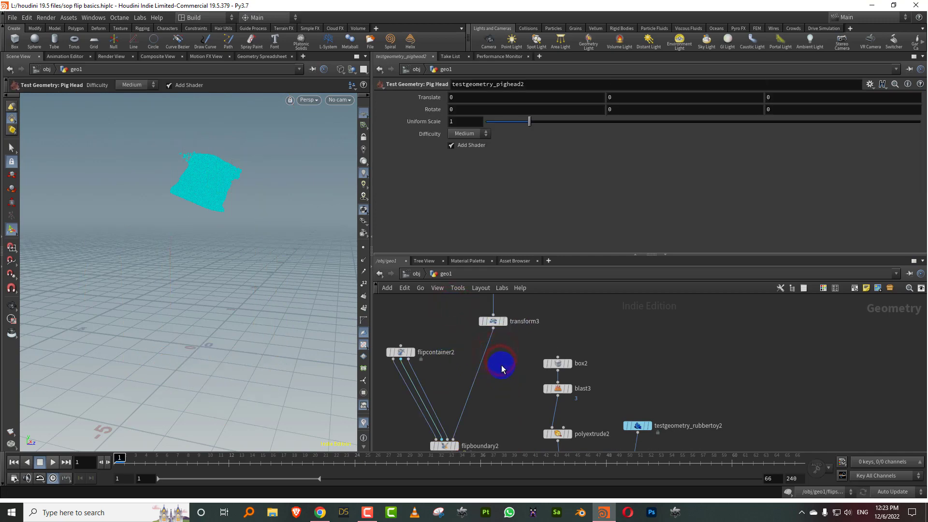
pyautogui.press('Tab')
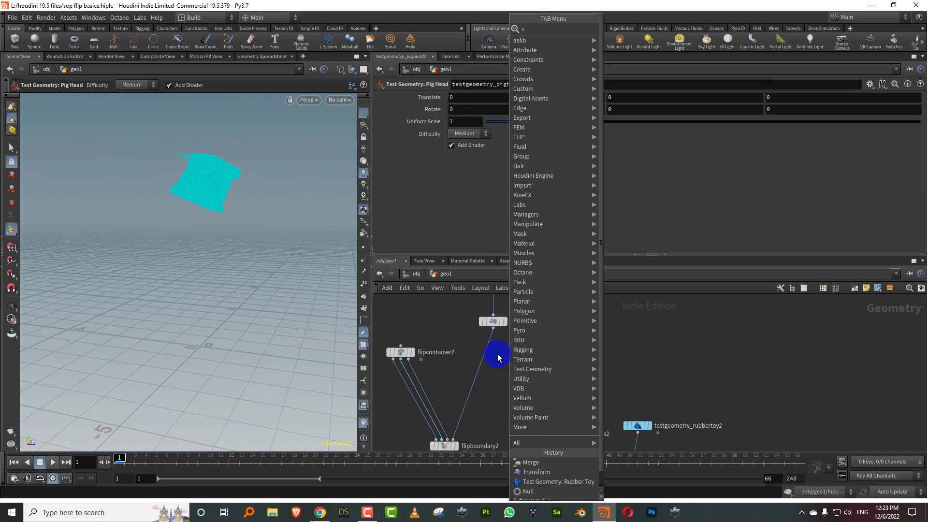
pyautogui.write('velo')
pyautogui.click(643, 31)
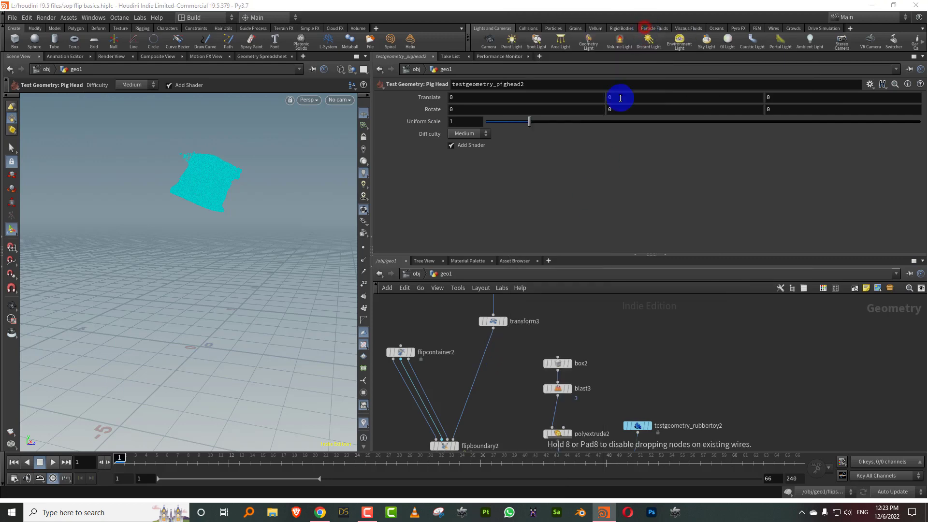
pyautogui.click(487, 352)
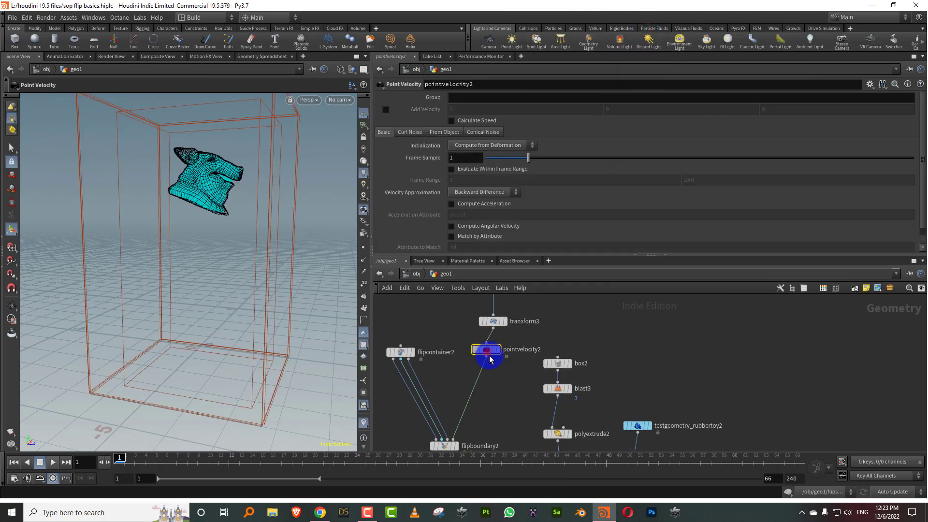
pyautogui.click(527, 348)
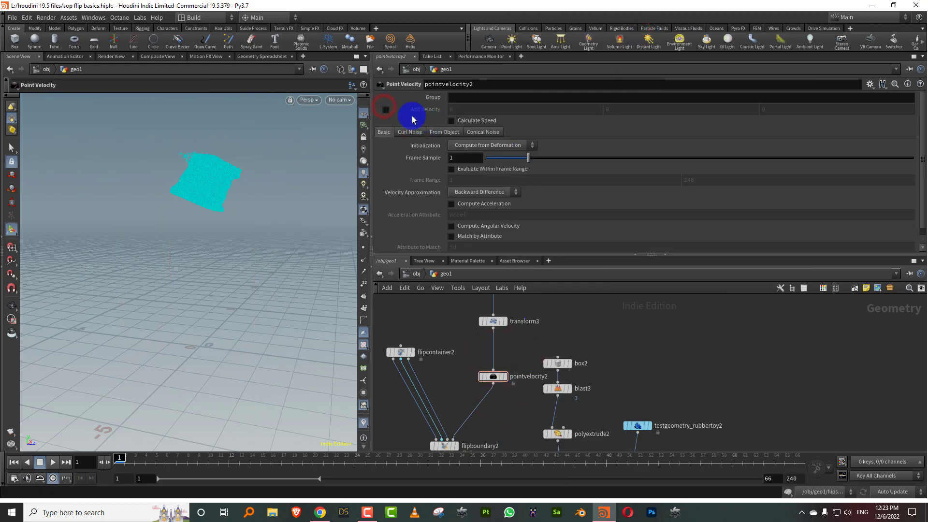
# Enable Add Velocity on pointvelocity2 and set its Z component to 2.
pyautogui.keyDown('alt'); pyautogui.moveTo(273, 213); pyautogui.dragTo(211, 213); pyautogui.keyUp('alt')
pyautogui.click(775, 111)
pyautogui.write('2')
pyautogui.click(390, 250)
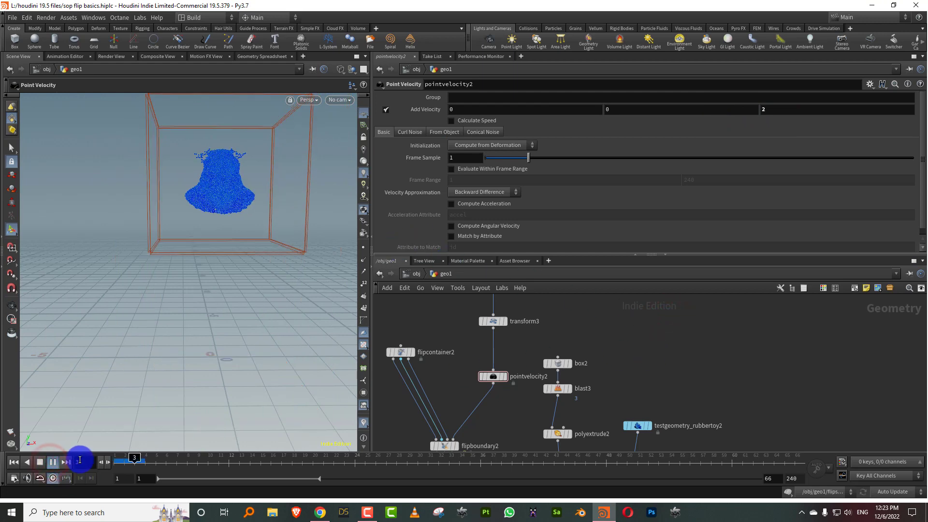
# Preview the fluid's motion with the added Z velocity from another angle, and return to the first frame.
pyautogui.click(41, 462)
pyautogui.keyDown('alt'); pyautogui.moveTo(233, 199); pyautogui.dragTo(309, 197); pyautogui.keyUp('alt')
pyautogui.moveTo(129, 464); pyautogui.dragTo(115, 464)
pyautogui.click(62, 463)
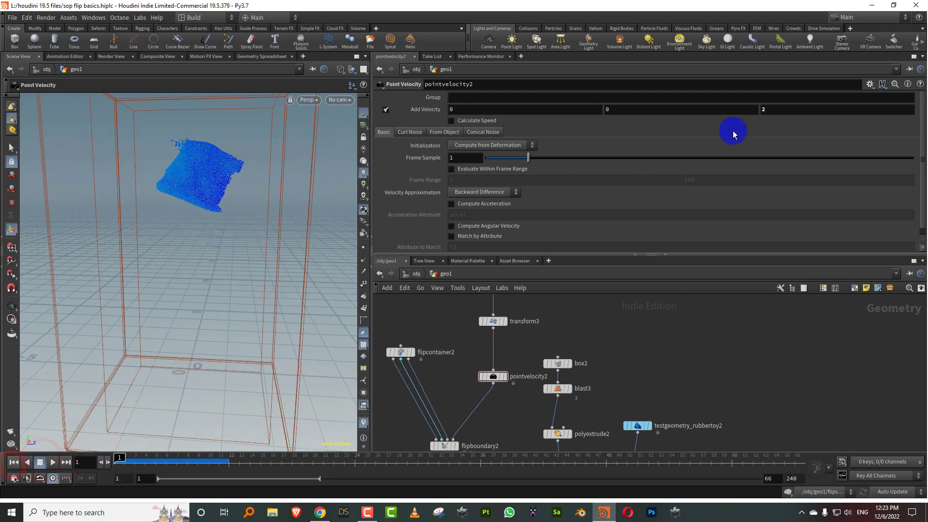
# Preview the simulation with pointvelocity2's Add Velocity Z at 5, and set the component back to 2.
pyautogui.click(769, 110)
pyautogui.press('Return')
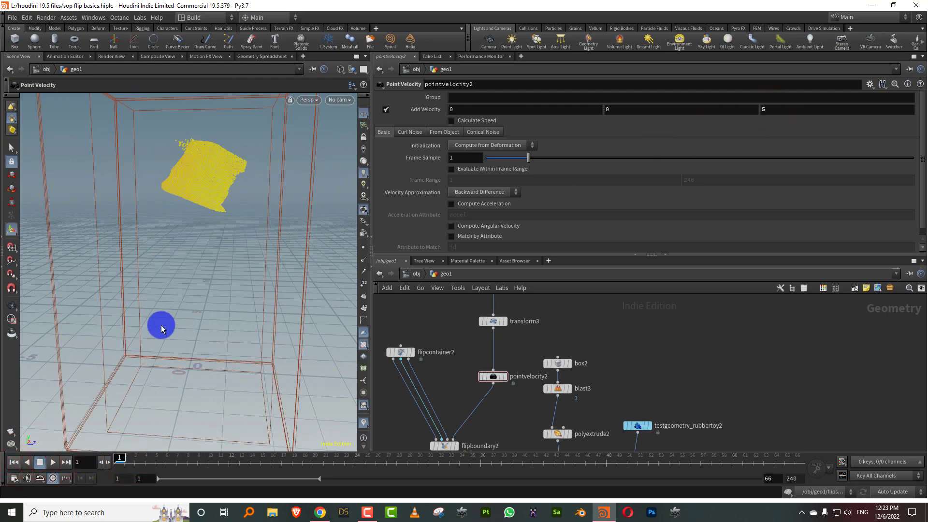
pyautogui.click(63, 459)
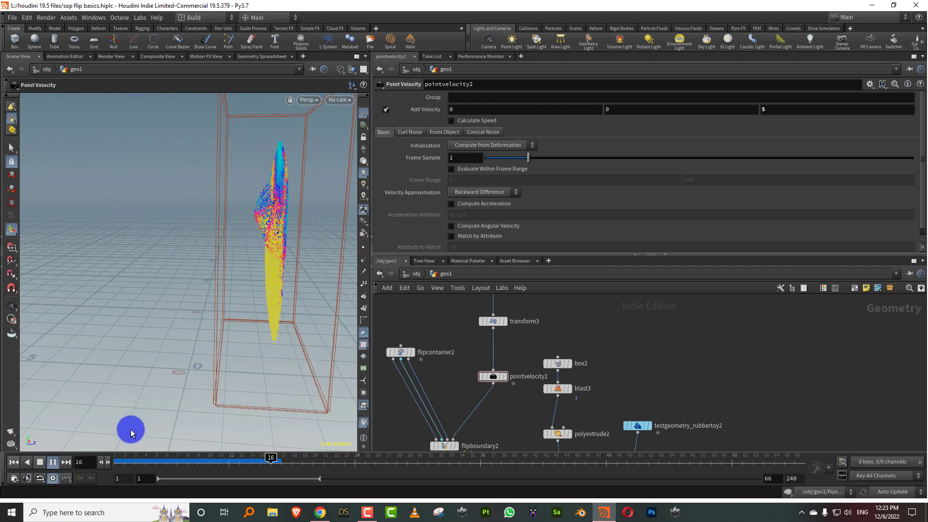
pyautogui.click(43, 463)
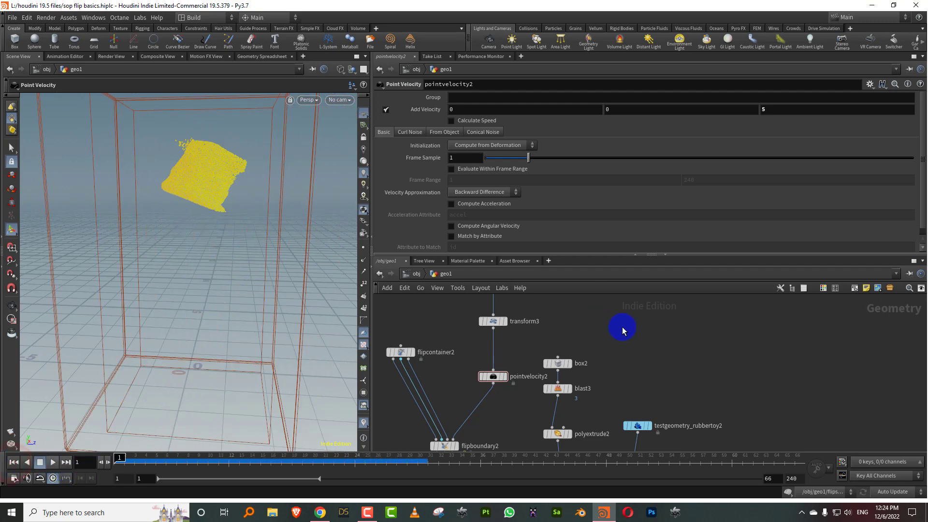
pyautogui.moveTo(582, 352); pyautogui.dragTo(571, 392, button='middle')
pyautogui.moveTo(768, 110); pyautogui.dragTo(690, 138)
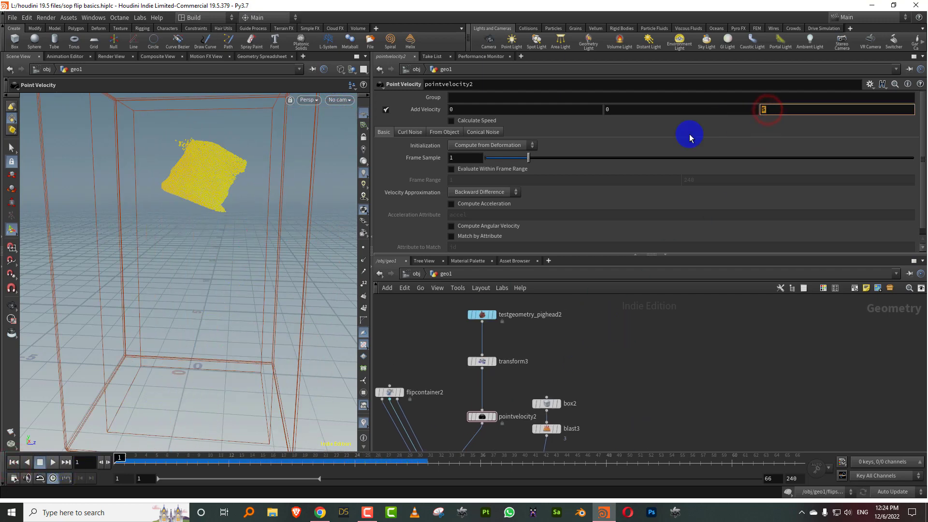
pyautogui.press('Return')
# Enable Add Curl Noise on pointvelocity2 with a Scale of 2.62, and preview the simulation before returning to the first frame.
pyautogui.click(408, 133)
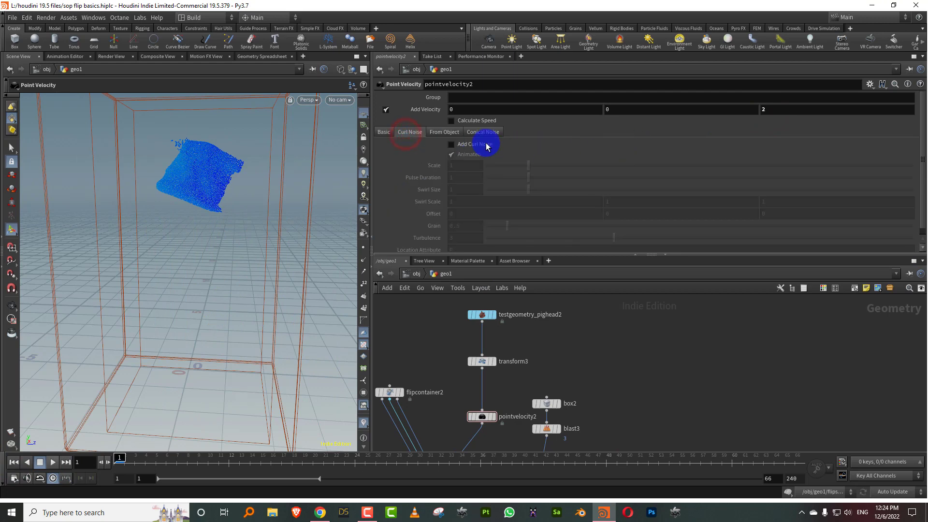
pyautogui.click(598, 166)
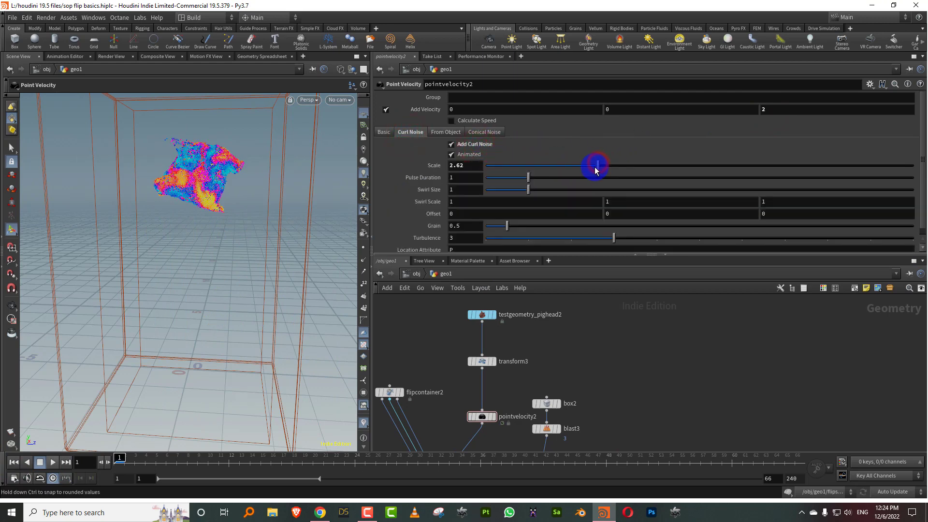
pyautogui.click(52, 462)
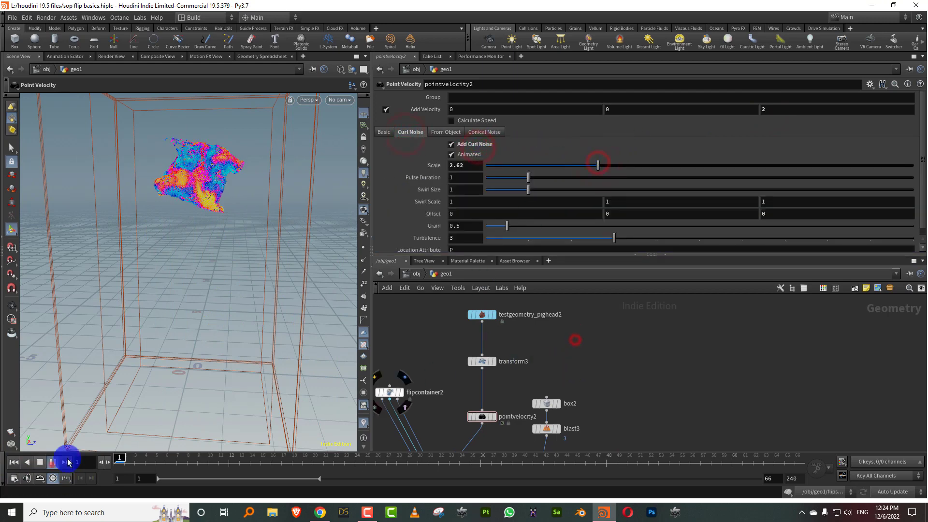
pyautogui.click(368, 511)
pyautogui.click(371, 510)
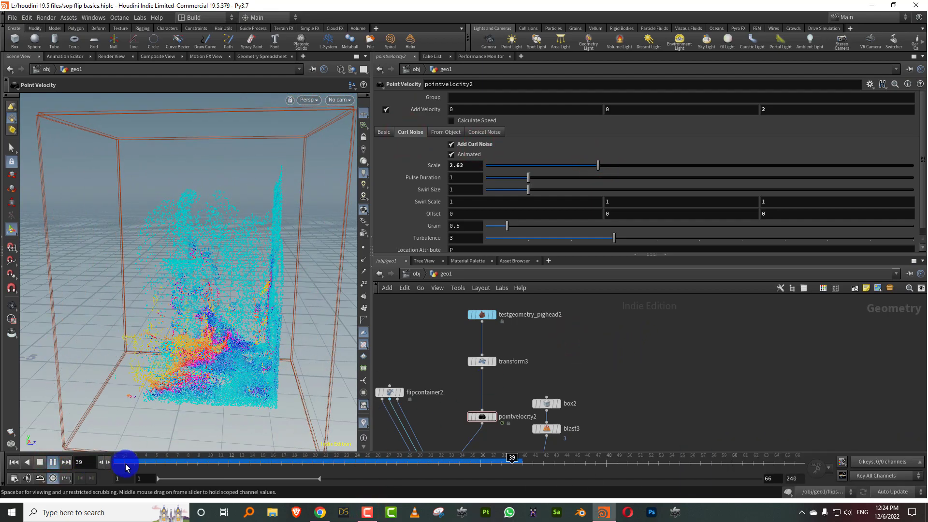
pyautogui.moveTo(124, 465); pyautogui.dragTo(81, 454)
# Set the Stick Scale of flipsolver2's Stick on Collision settings to 0.081.
pyautogui.moveTo(665, 362); pyautogui.dragTo(675, 252, button='middle')
pyautogui.moveTo(477, 400); pyautogui.dragTo(514, 303, button='middle')
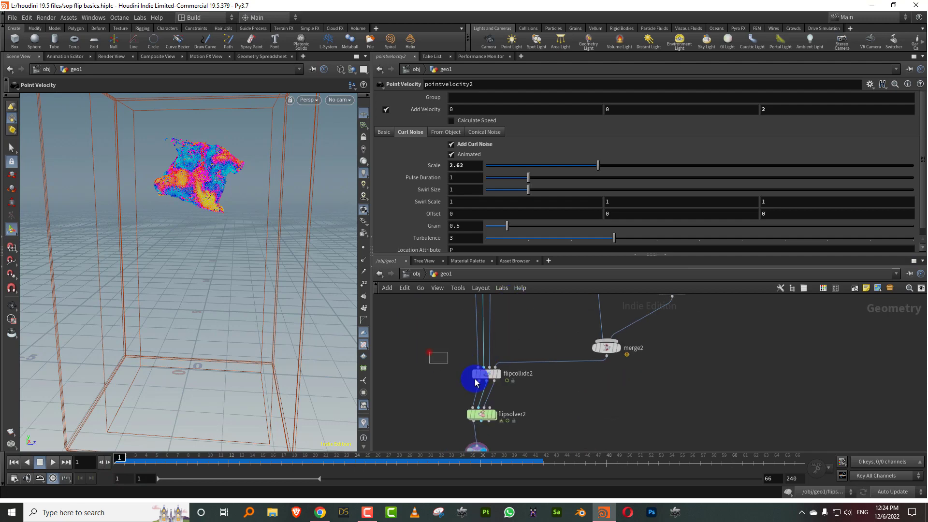
pyautogui.moveTo(498, 390); pyautogui.dragTo(511, 392)
pyautogui.moveTo(435, 402); pyautogui.dragTo(514, 436)
pyautogui.click(520, 200)
pyautogui.click(437, 319)
# Preview the simulation with the new Stick Scale, and return to the first frame.
pyautogui.click(53, 462)
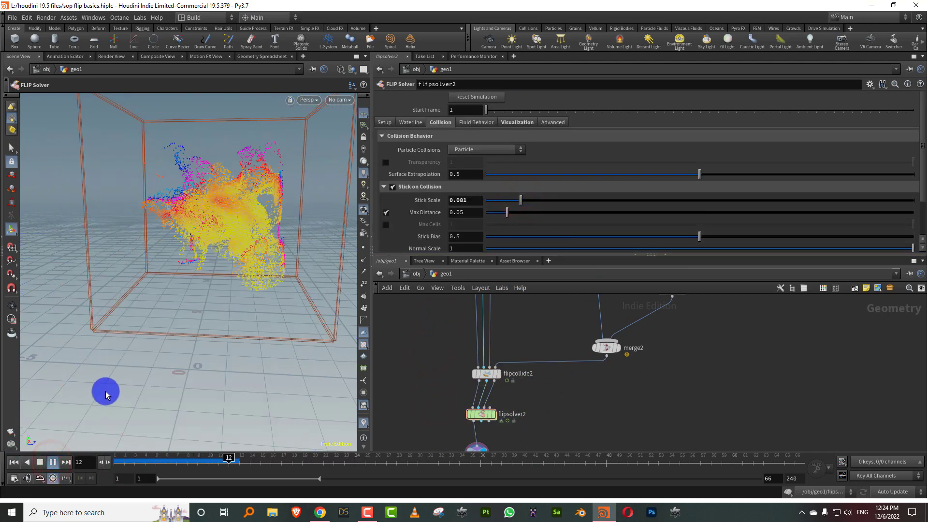
pyautogui.moveTo(105, 394); pyautogui.dragTo(246, 295)
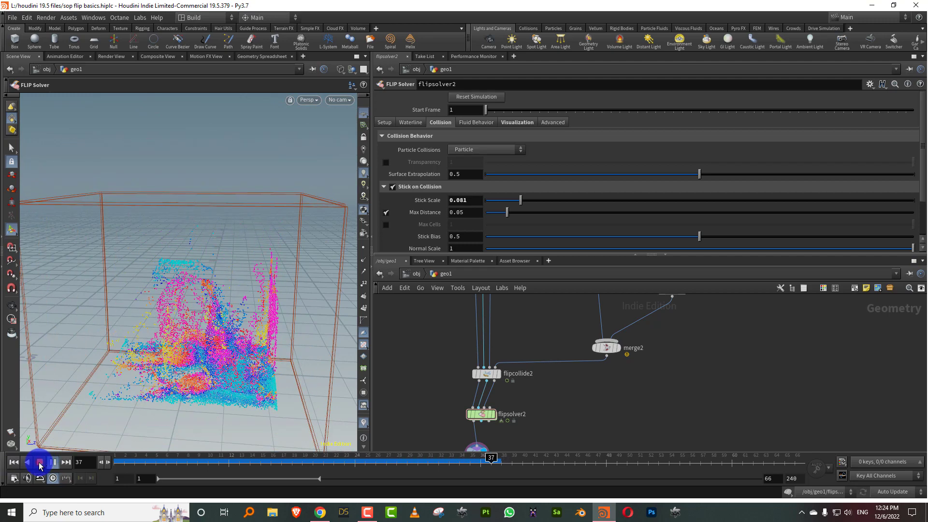
pyautogui.click(14, 462)
# Enlarge the network view, review the FLIP node chain, and move flipcontainer2 slightly closer to flipboundary2.
pyautogui.moveTo(538, 327); pyautogui.dragTo(524, 421, button='middle')
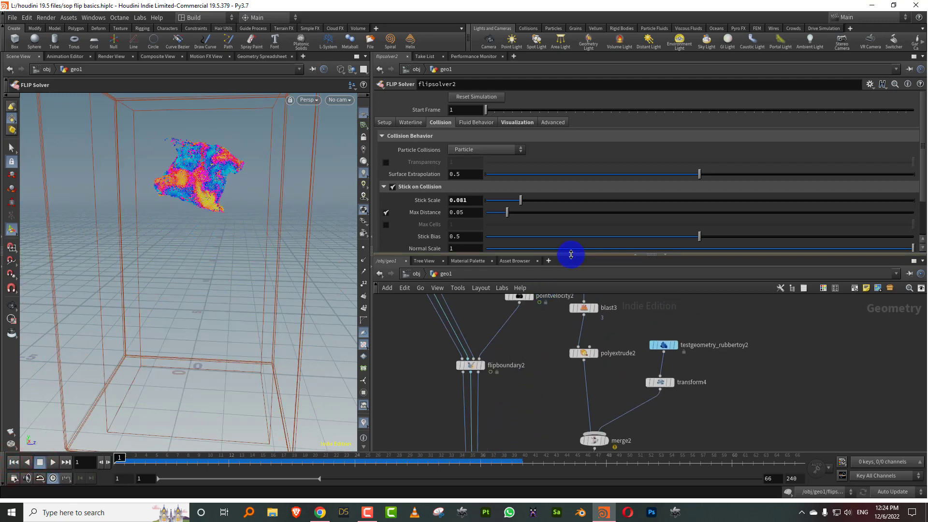
pyautogui.moveTo(571, 254); pyautogui.dragTo(570, 168)
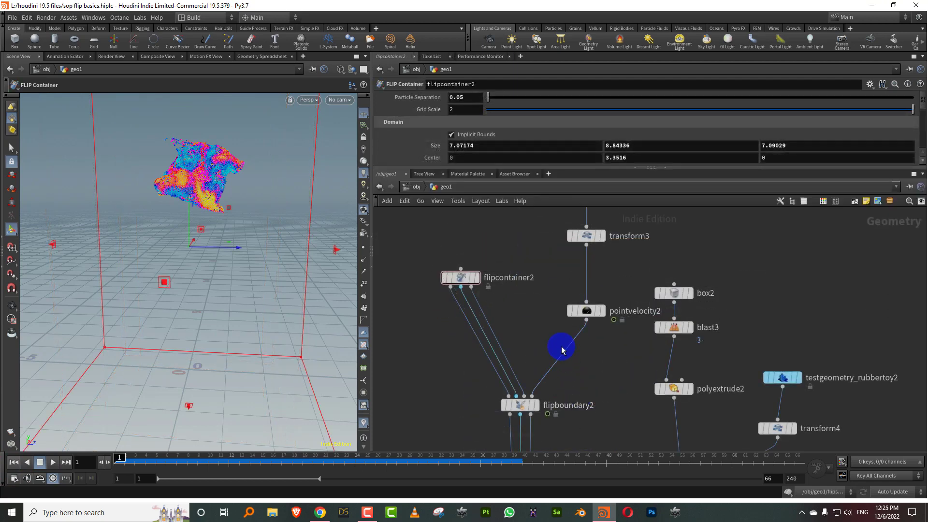
pyautogui.moveTo(539, 319); pyautogui.dragTo(547, 233, button='middle')
pyautogui.scroll(-2, 611, 287)
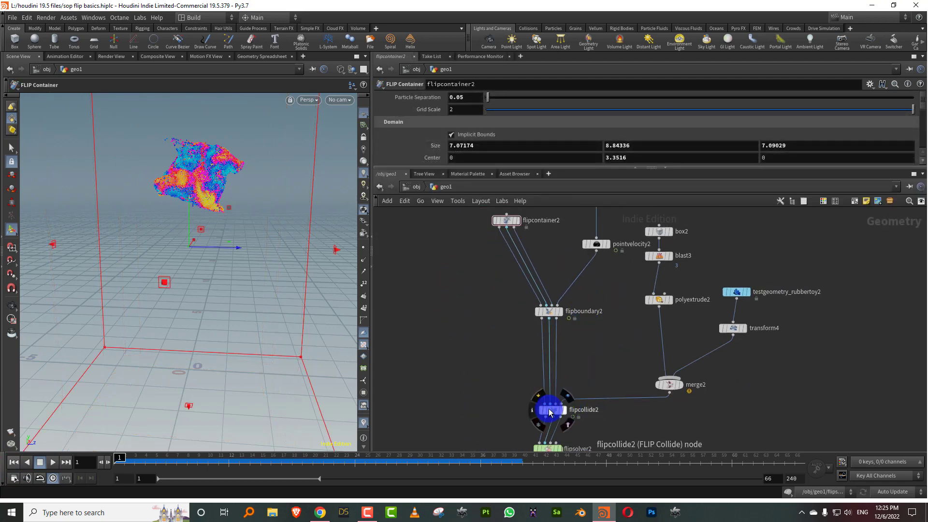
pyautogui.moveTo(541, 354); pyautogui.dragTo(478, 351, button='middle')
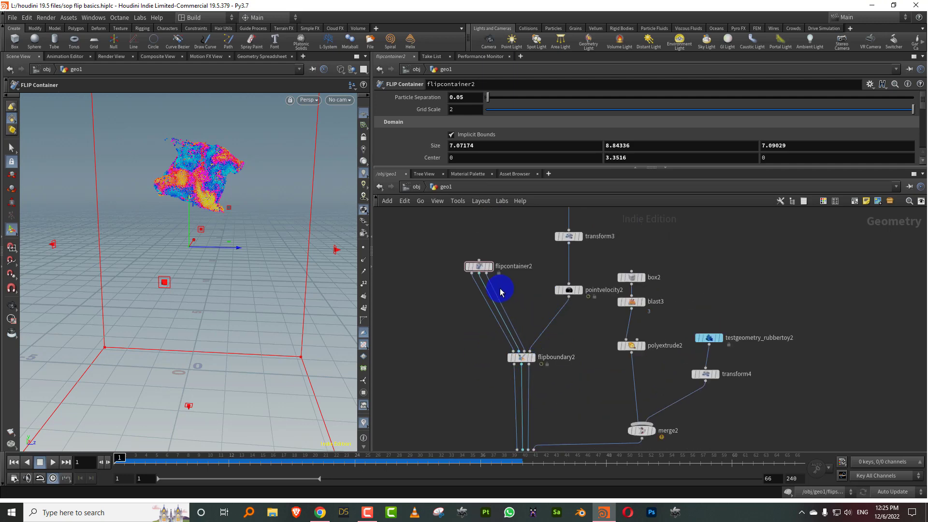
pyautogui.moveTo(479, 266); pyautogui.dragTo(492, 294)
pyautogui.moveTo(486, 329); pyautogui.dragTo(473, 298, button='middle')
pyautogui.click(488, 330)
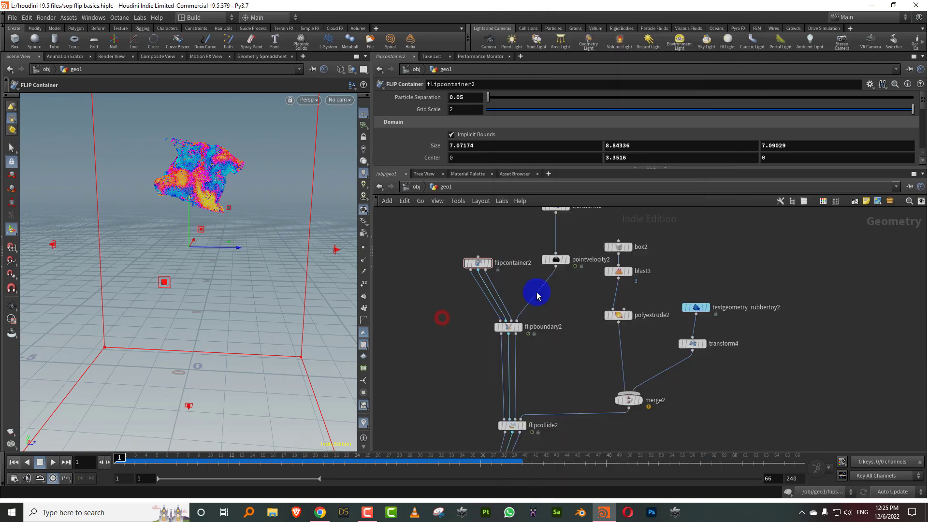
# Give the parameters of pointvelocity2 more room and disable its Add Curl Noise option.
pyautogui.scroll(3, 532, 290)
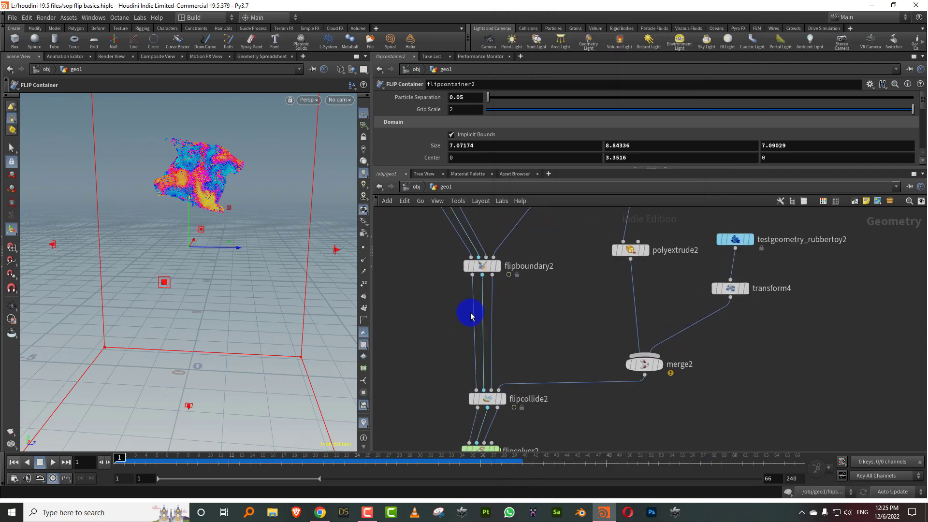
pyautogui.moveTo(544, 288); pyautogui.dragTo(499, 432, button='middle')
pyautogui.click(490, 313)
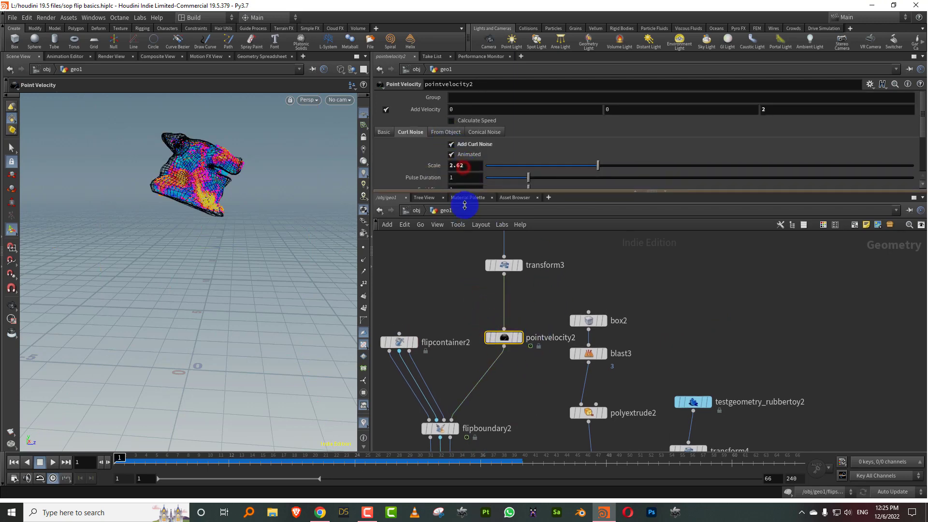
pyautogui.moveTo(463, 205); pyautogui.dragTo(463, 207)
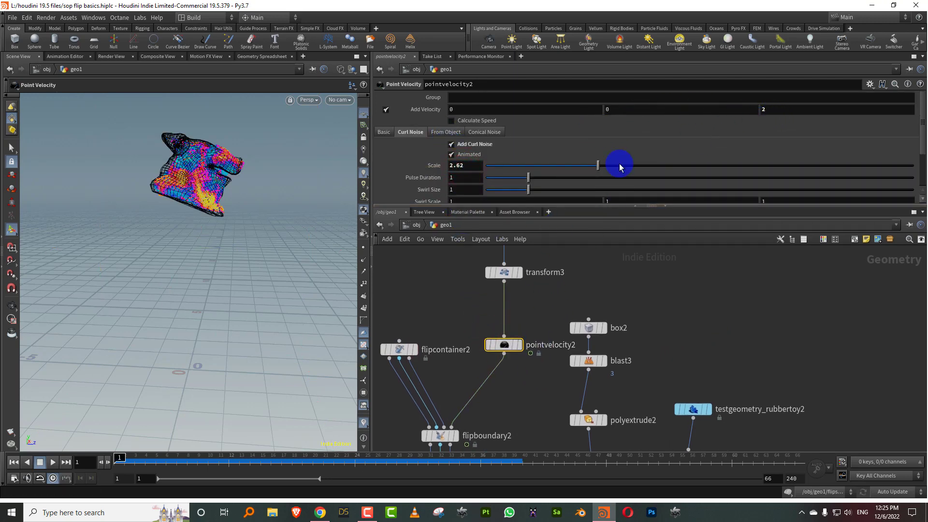
pyautogui.click(456, 287)
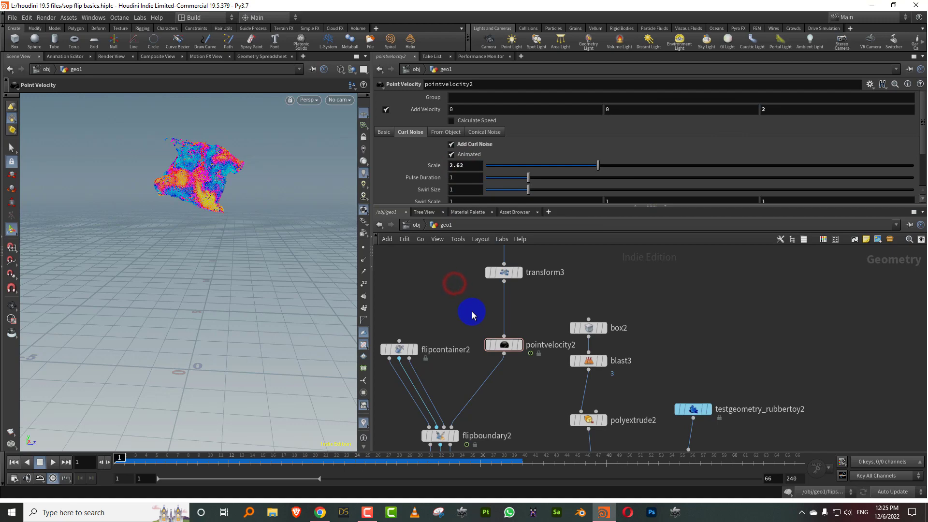
pyautogui.click(472, 144)
pyautogui.moveTo(513, 385); pyautogui.dragTo(558, 257, button='middle')
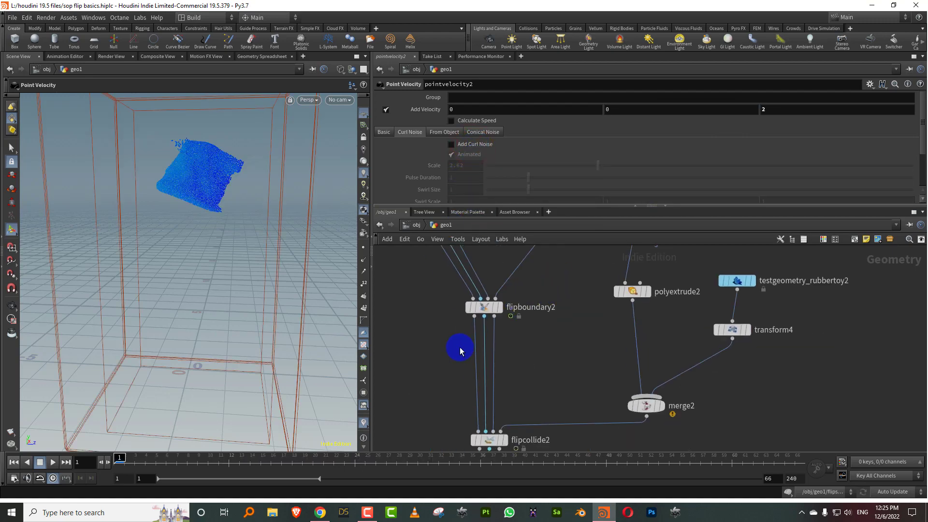
pyautogui.scroll(2, 457, 354)
pyautogui.press('Tab')
pyautogui.write('volu')
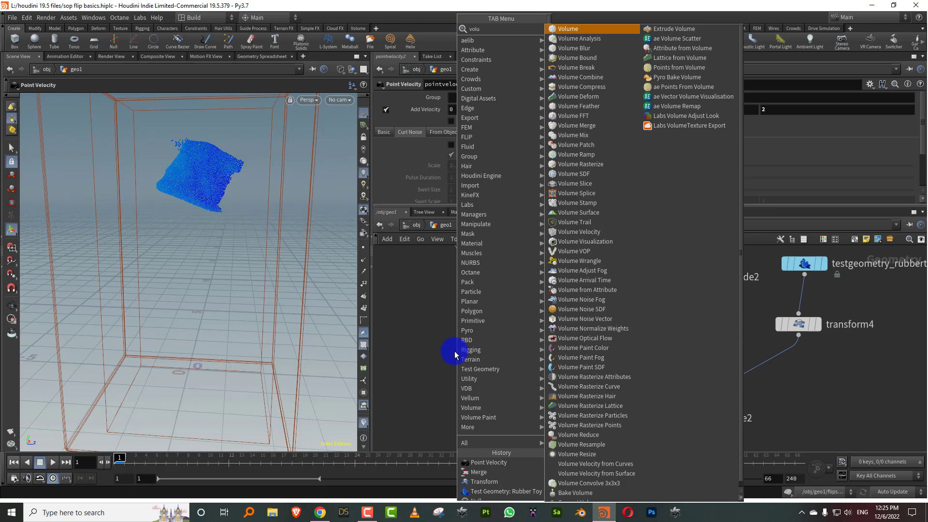
pyautogui.press('Escape')
# Insert a Volume Velocity node on the first wire between flipboundary2 and flipcollide2.
pyautogui.press('Tab')
pyautogui.write('velo')
pyautogui.click(555, 39)
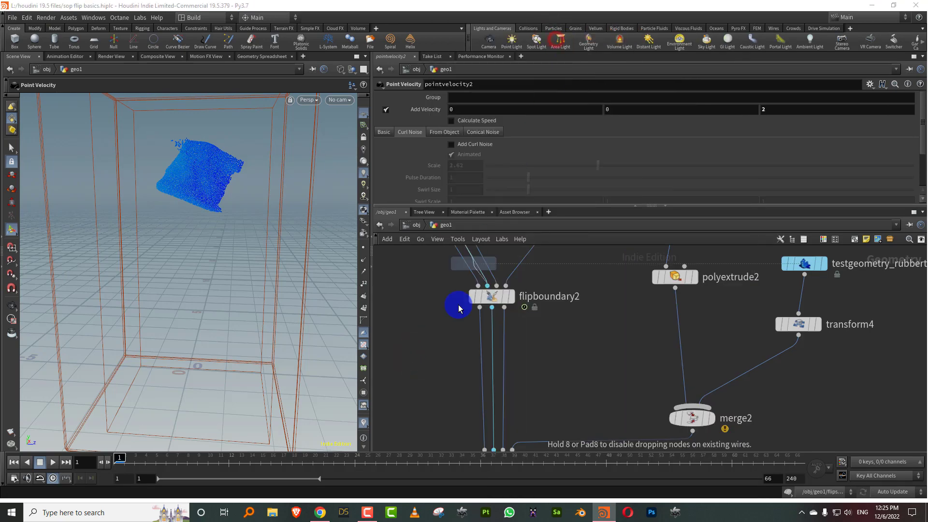
pyautogui.click(480, 308)
pyautogui.click(426, 368)
pyautogui.moveTo(425, 375); pyautogui.dragTo(417, 310, button='middle')
pyautogui.moveTo(433, 328); pyautogui.dragTo(475, 385)
pyautogui.moveTo(422, 273); pyautogui.dragTo(416, 358, button='middle')
pyautogui.moveTo(397, 350); pyautogui.dragTo(441, 420)
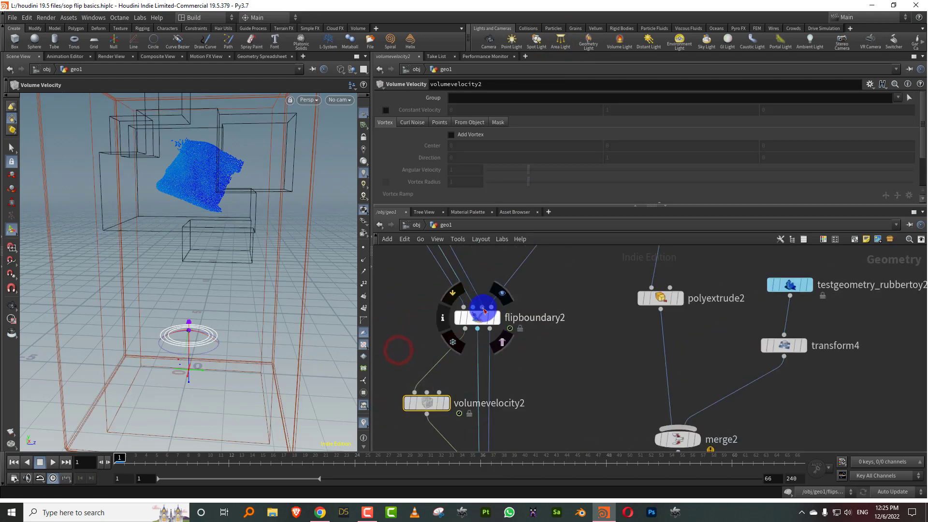
# Compare the displayed output of flipboundary2 and volumevelocity2, and restrict volumevelocity2's Group to the vel volume.
pyautogui.click(404, 365)
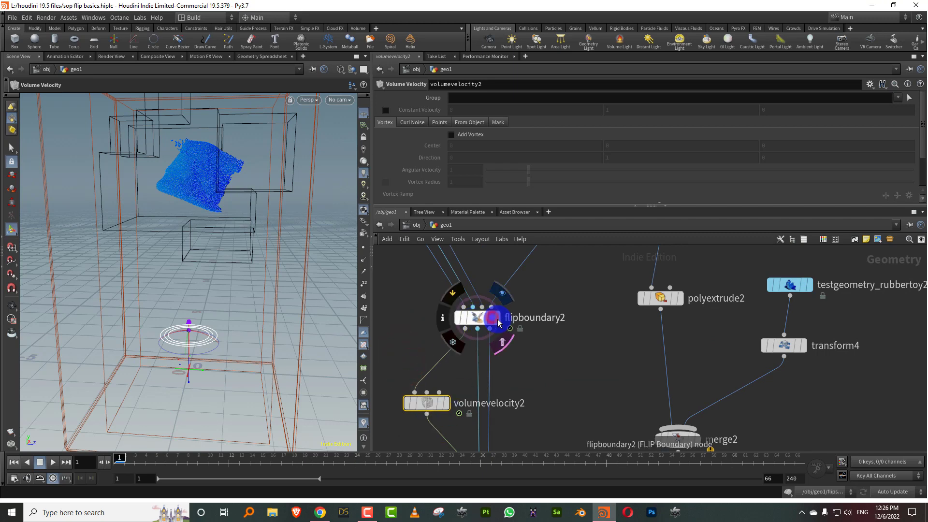
pyautogui.click(495, 321)
pyautogui.keyDown('alt'); pyautogui.moveTo(279, 226); pyautogui.dragTo(256, 229); pyautogui.keyUp('alt')
pyautogui.click(440, 405)
pyautogui.click(448, 411)
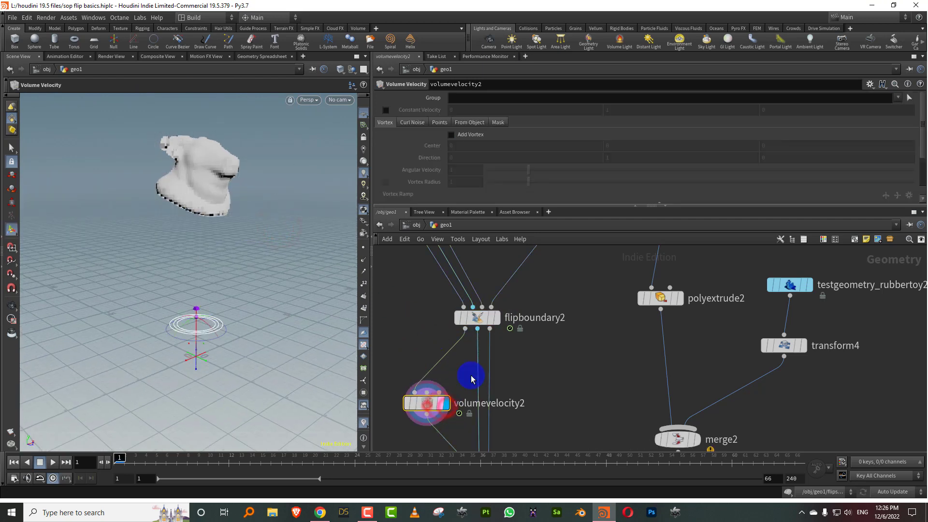
pyautogui.click(897, 98)
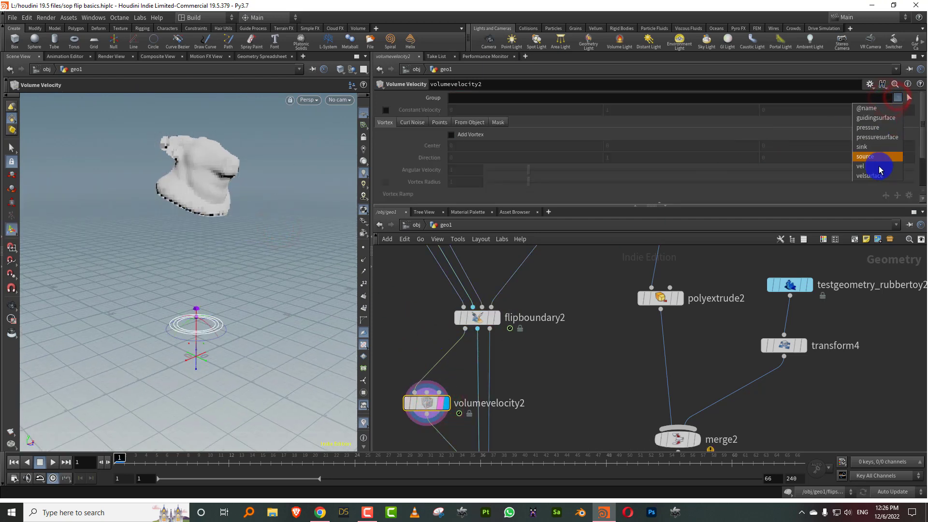
pyautogui.click(878, 169)
# Switch the display back to null2 at the end of the FLIP chain.
pyautogui.moveTo(571, 435)
pyautogui.mouseDown(button='middle')
pyautogui.moveTo(556, 272)
pyautogui.moveTo(536, 313)
pyautogui.moveTo(552, 227)
pyautogui.mouseUp(button='middle')
pyautogui.click(475, 386)
pyautogui.click(467, 386)
pyautogui.click(537, 293)
pyautogui.click(479, 429)
pyautogui.click(540, 386)
pyautogui.press('w')
# Select volumevelocity2, enlarge its parameter area, and enable Add Vortex.
pyautogui.scroll(3, 609, 304)
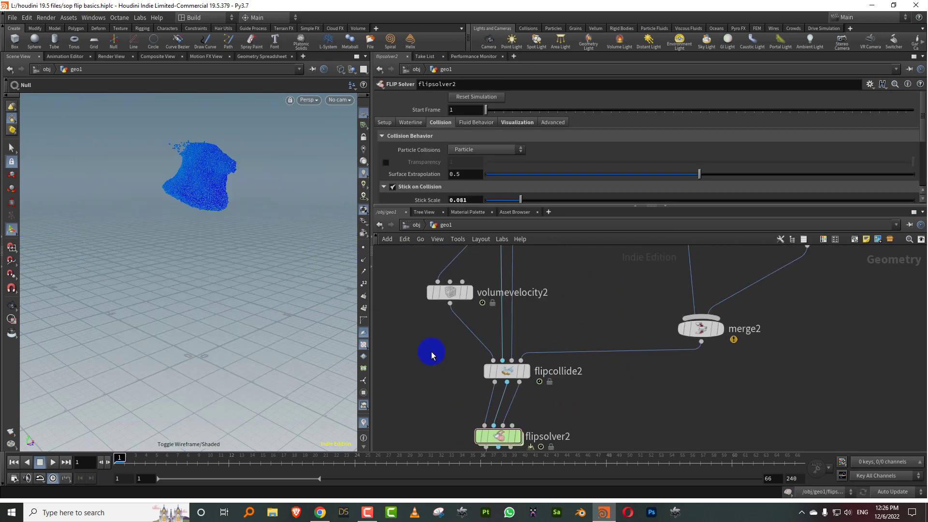
pyautogui.moveTo(432, 349); pyautogui.dragTo(492, 270)
pyautogui.moveTo(478, 205); pyautogui.dragTo(479, 257)
pyautogui.click(413, 329)
pyautogui.click(451, 135)
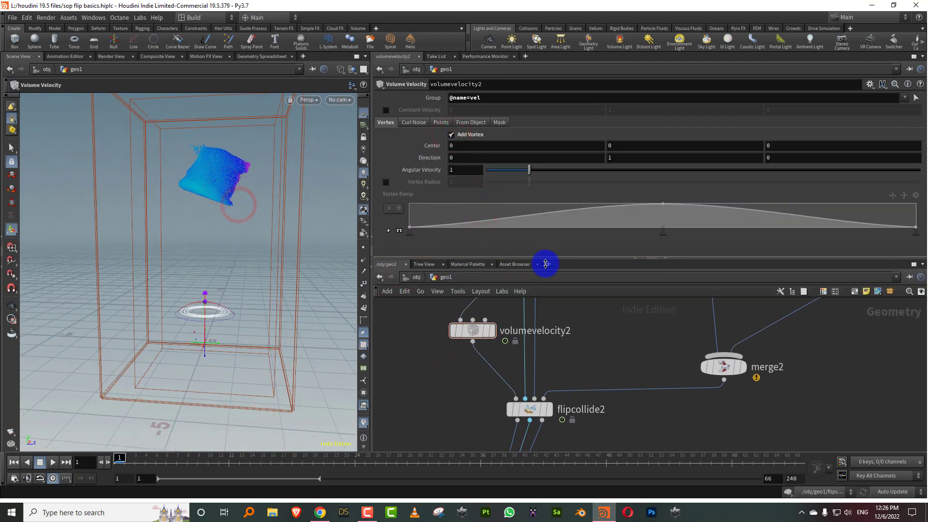
# Check the pig head's height on transform3, and set the vortex Center Y of volumevelocity2 to 5.
pyautogui.scroll(-10, 564, 433)
pyautogui.moveTo(451, 345); pyautogui.dragTo(550, 289)
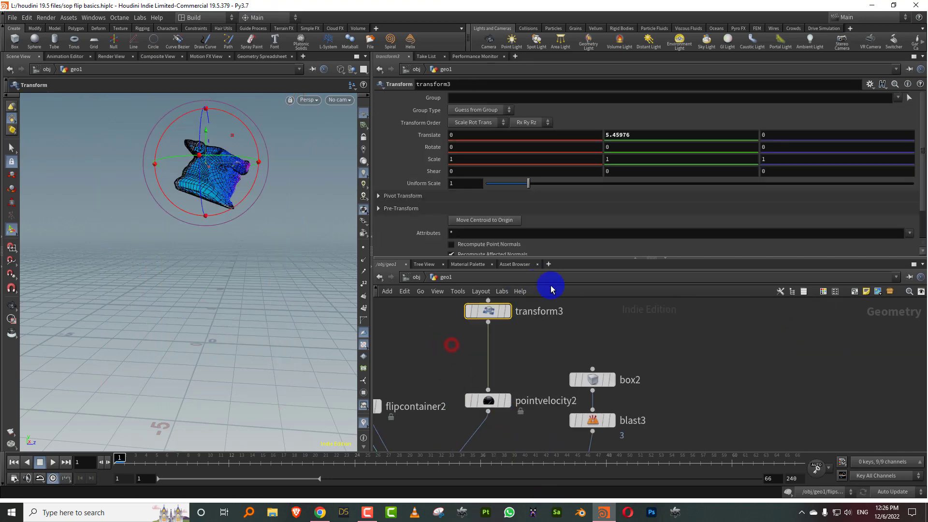
pyautogui.moveTo(445, 428); pyautogui.dragTo(570, 193, button='middle')
pyautogui.moveTo(423, 334); pyautogui.dragTo(471, 386)
pyautogui.click(612, 143)
pyautogui.write('5')
pyautogui.press('Return')
pyautogui.press('Escape')
# Set the vortex Direction of volumevelocity2 to 1 in X and 0 in Y.
pyautogui.moveTo(285, 264); pyautogui.dragTo(176, 283)
pyautogui.click(463, 161)
pyautogui.write('1')
pyautogui.press('Tab')
pyautogui.write('0')
pyautogui.press('Return')
# Raise the vortex Angular Velocity to about 4.78 and view the fluid from another angle.
pyautogui.keyDown('alt'); pyautogui.moveTo(260, 200); pyautogui.dragTo(360, 179); pyautogui.keyUp('alt')
pyautogui.click(646, 172)
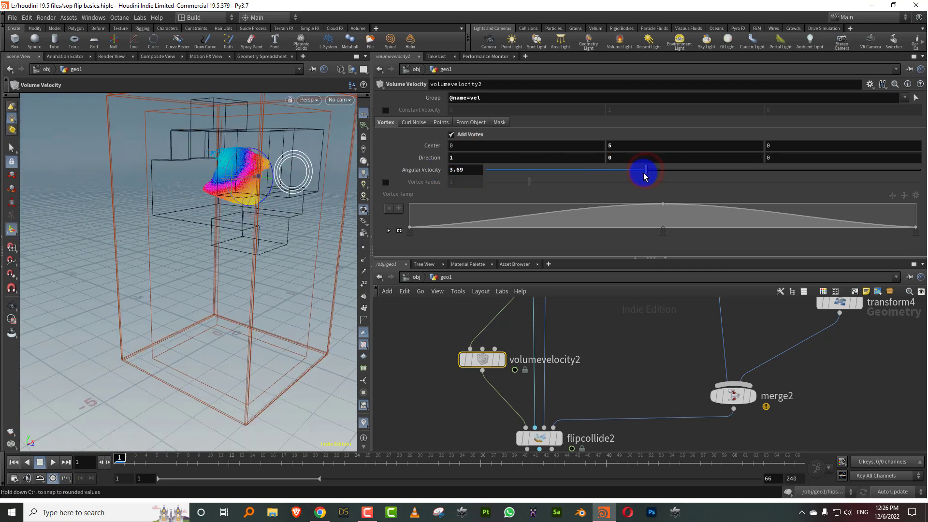
pyautogui.moveTo(218, 203)
pyautogui.mouseDown()
pyautogui.moveTo(319, 207)
pyautogui.moveTo(232, 214)
pyautogui.mouseUp()
pyautogui.keyDown('alt'); pyautogui.moveTo(232, 213); pyautogui.dragTo(293, 215, button='right'); pyautogui.keyUp('alt')
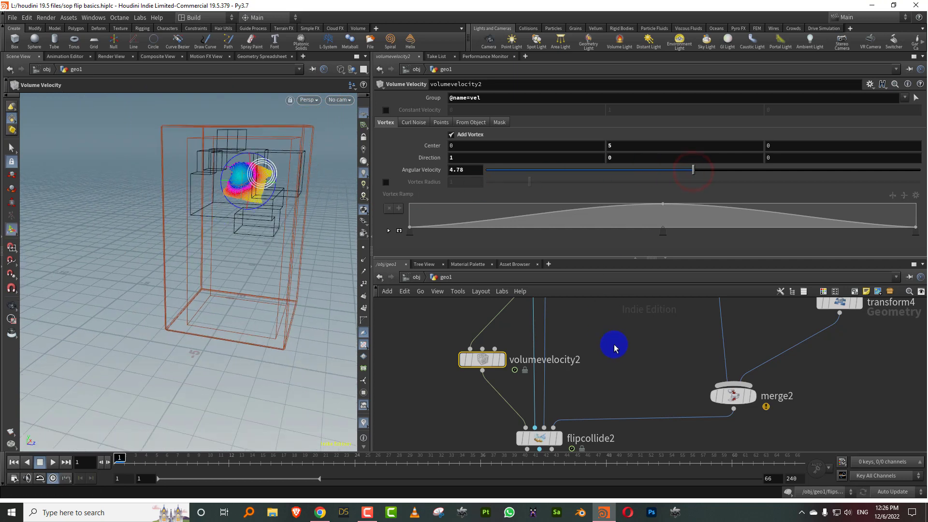
# Select null2, preview the vortex-driven simulation, and return to the first frame.
pyautogui.moveTo(602, 437); pyautogui.dragTo(615, 306, button='middle')
pyautogui.moveTo(614, 373); pyautogui.dragTo(608, 326, button='middle')
pyautogui.moveTo(599, 360); pyautogui.dragTo(568, 396)
pyautogui.click(569, 400)
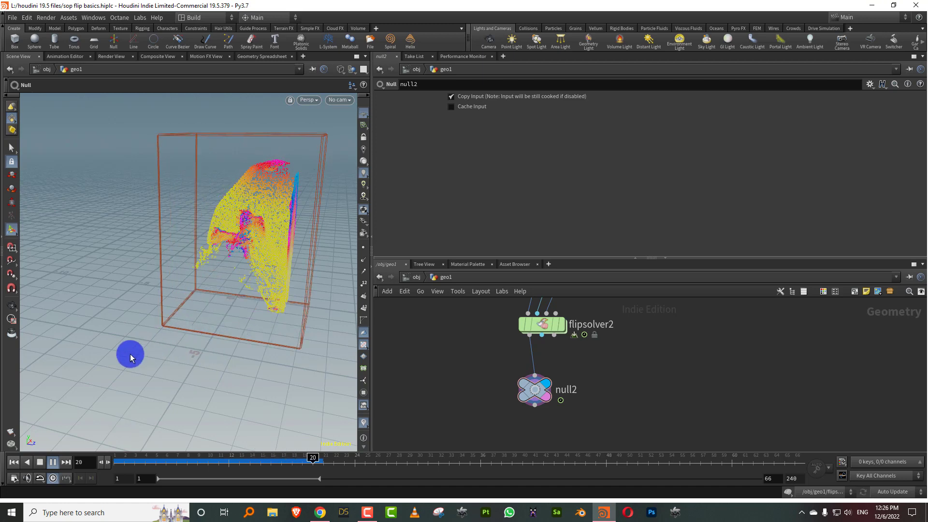
pyautogui.click(40, 462)
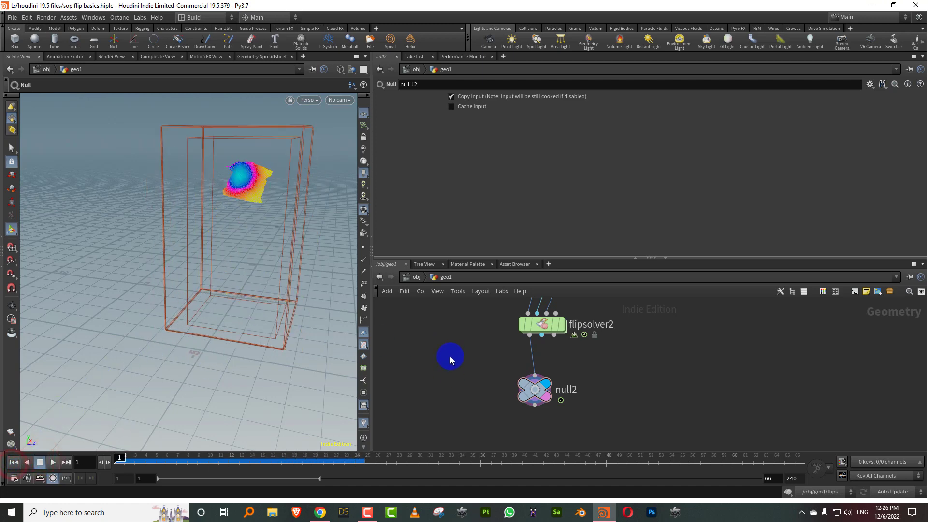
# Enable Add Curl Noise on volumevelocity2 with a Swirl Size of 0.48 and a Scale of 3.
pyautogui.moveTo(450, 356); pyautogui.dragTo(464, 416, button='middle')
pyautogui.moveTo(444, 362); pyautogui.dragTo(509, 299)
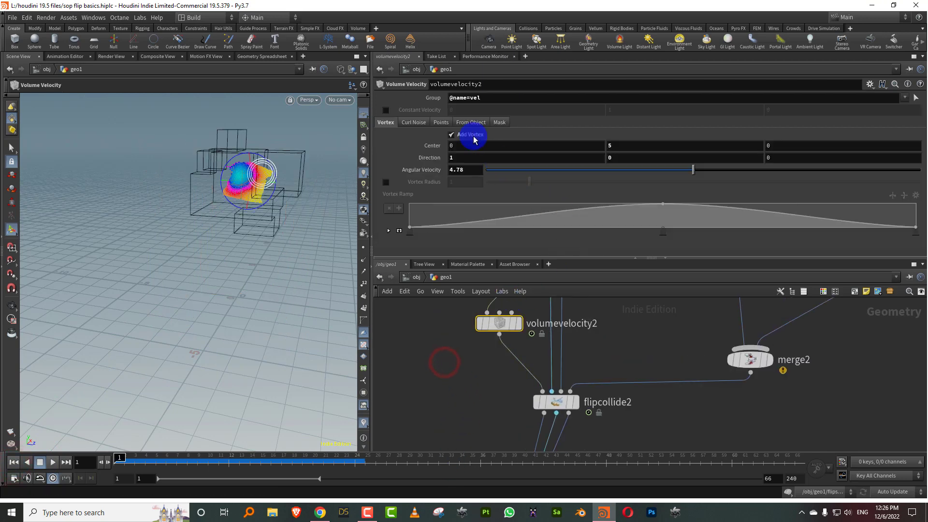
pyautogui.click(419, 123)
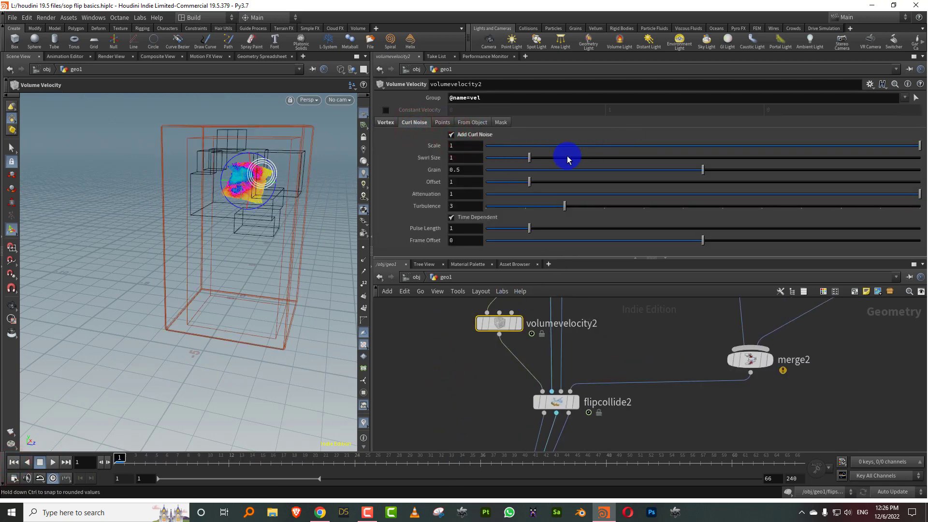
pyautogui.click(604, 157)
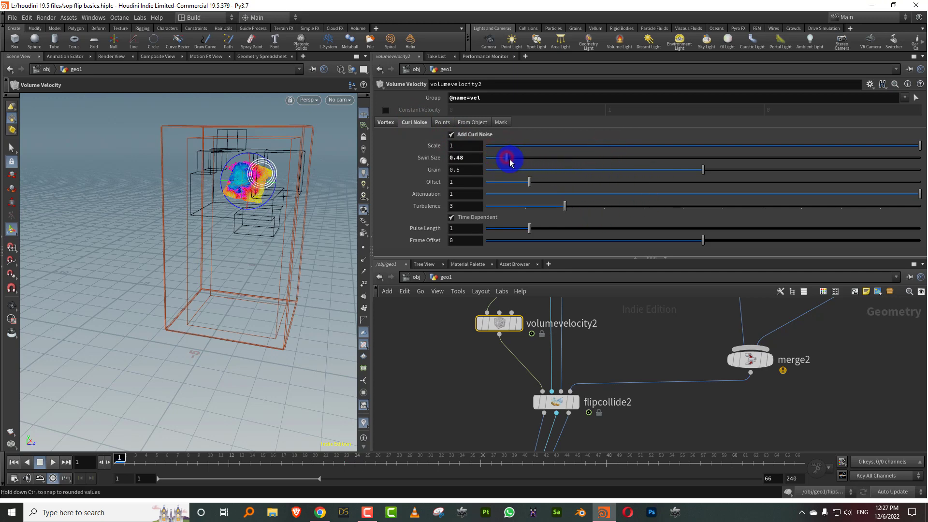
pyautogui.click(444, 361)
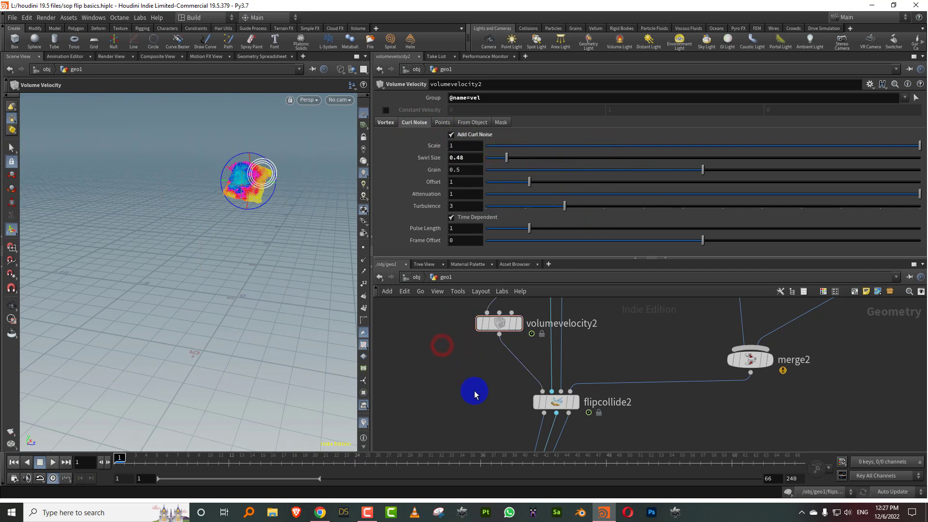
pyautogui.click(451, 146)
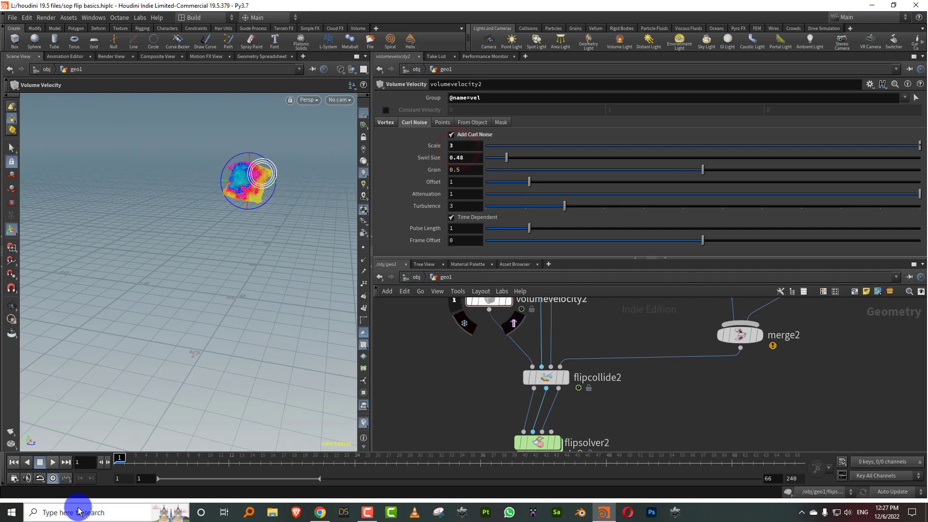
# Play the curl-noise simulation through its early frames and return to the first frame.
pyautogui.click(426, 357)
pyautogui.click(52, 462)
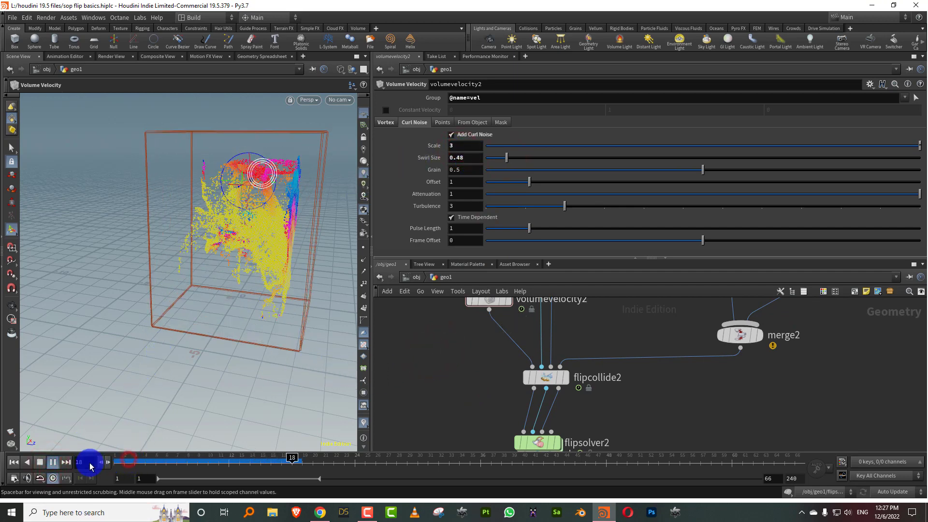
pyautogui.moveTo(128, 460); pyautogui.dragTo(89, 463)
# Add a Volume Noise SDF node on the connection between volumevelocity2 and flipcollide2.
pyautogui.moveTo(478, 386); pyautogui.dragTo(449, 456, button='middle')
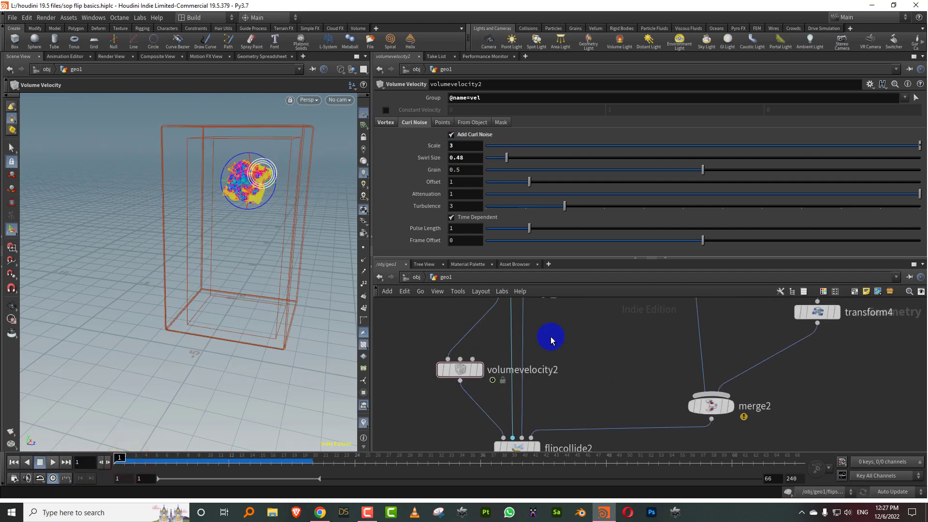
pyautogui.moveTo(551, 339)
pyautogui.mouseDown(button='middle')
pyautogui.moveTo(536, 403)
pyautogui.moveTo(557, 338)
pyautogui.mouseUp(button='middle')
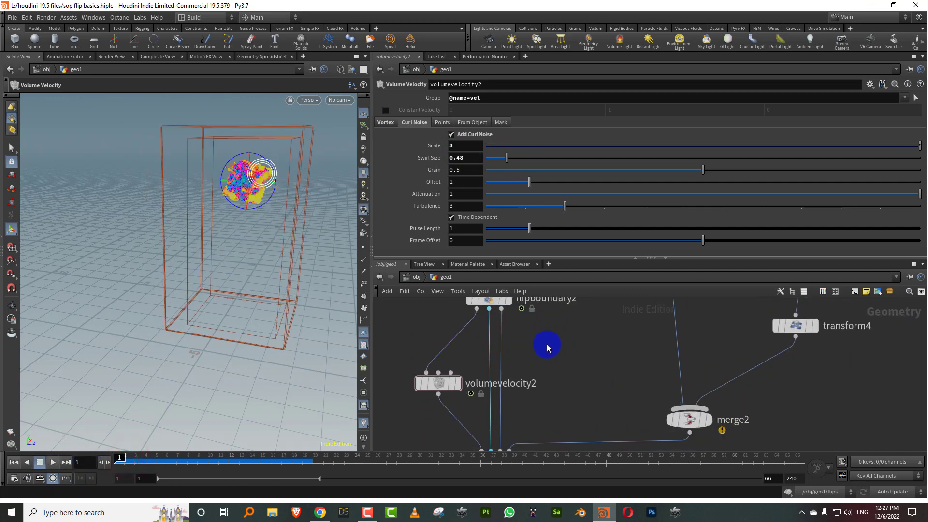
pyautogui.press('Tab')
pyautogui.write('sdf')
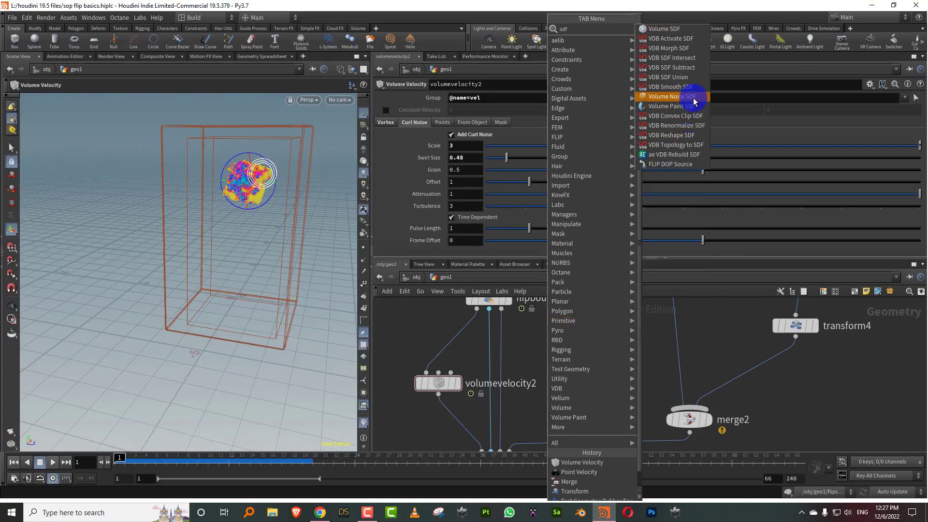
pyautogui.click(692, 99)
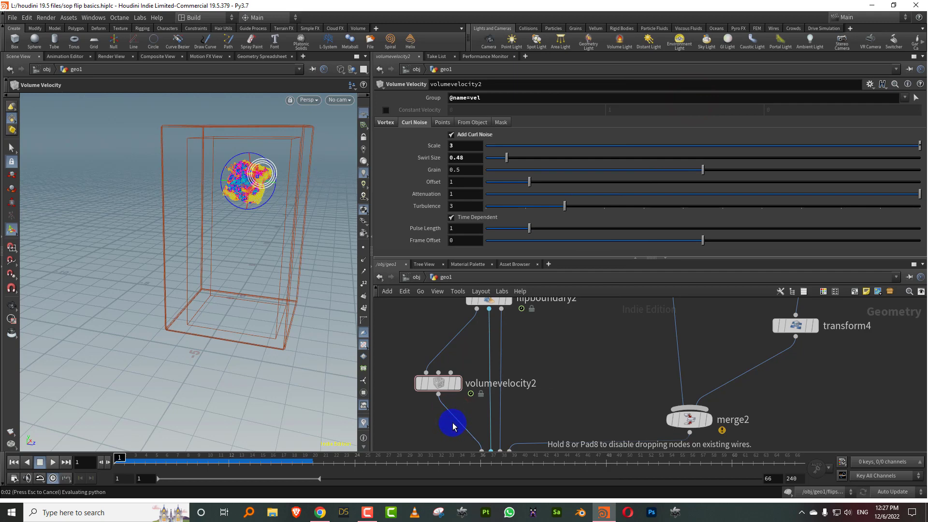
pyautogui.click(452, 425)
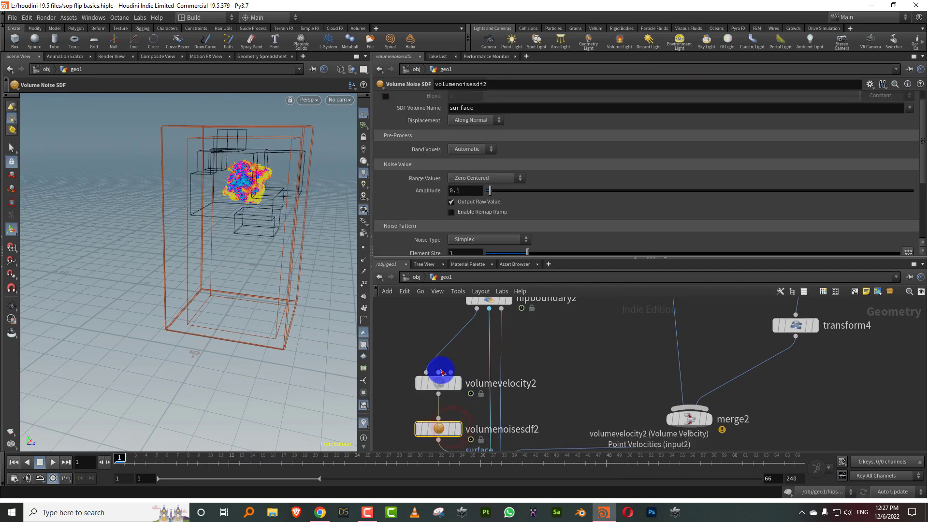
# Check the volume names output by flipboundary2 and set volumenoisesdf2's SDF Volume Name to source.
pyautogui.moveTo(450, 326); pyautogui.dragTo(440, 385, button='middle')
pyautogui.click(443, 355)
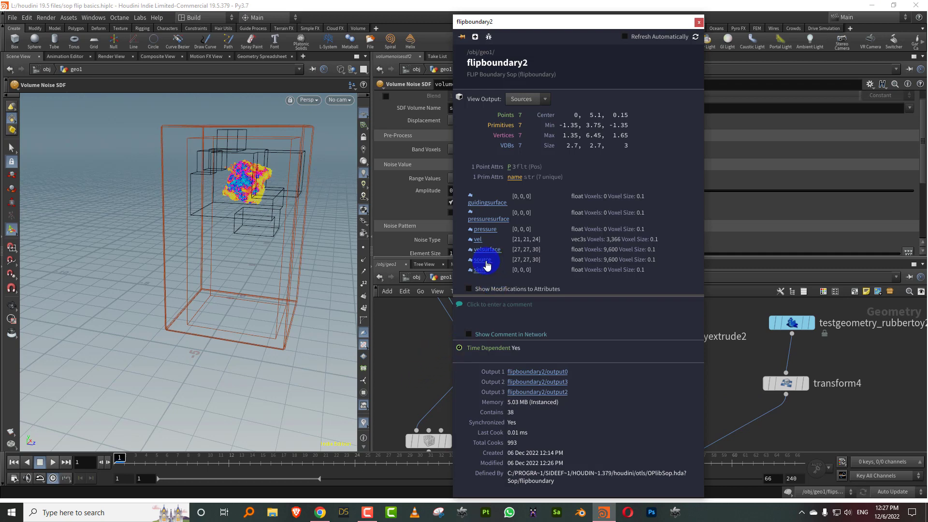
pyautogui.moveTo(412, 368); pyautogui.dragTo(467, 394)
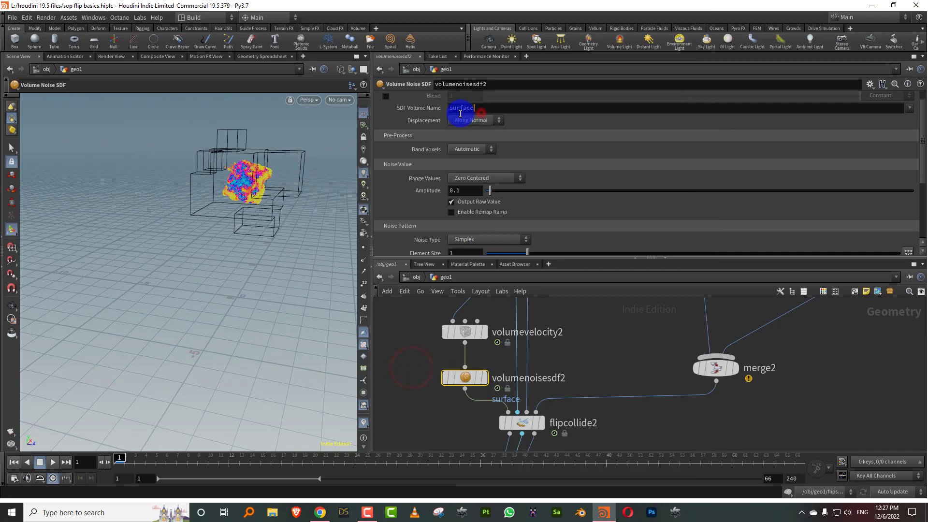
pyautogui.moveTo(427, 123); pyautogui.dragTo(376, 147)
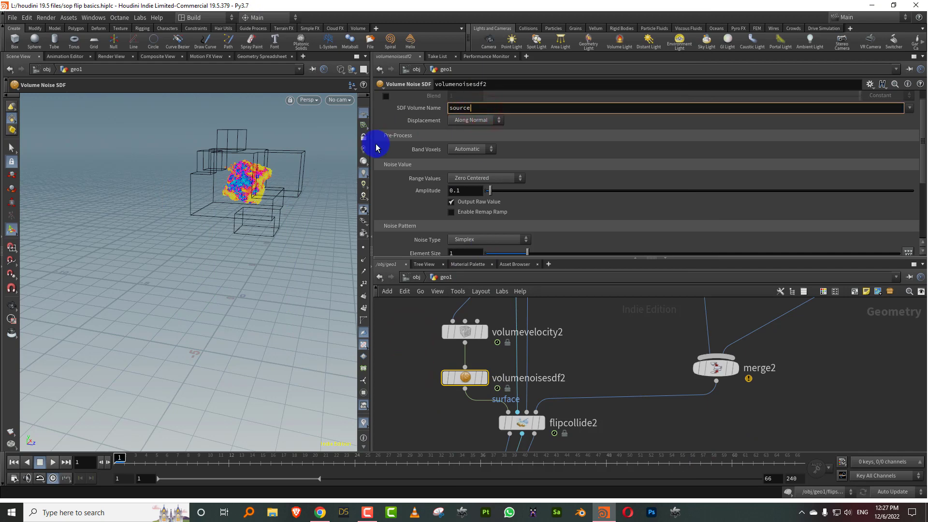
pyautogui.write('source')
pyautogui.press('Return')
# Set volumenoisesdf2's Displacement to Closest Point and raise the noise Amplitude to about 0.34.
pyautogui.click(478, 120)
pyautogui.click(477, 140)
pyautogui.press('Escape')
pyautogui.scroll(5, 296, 151)
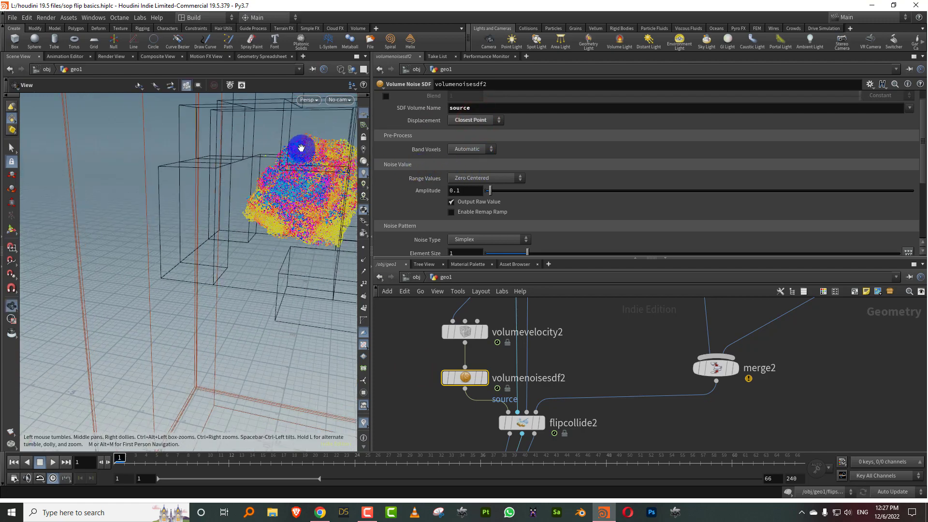
pyautogui.moveTo(512, 195); pyautogui.dragTo(503, 193)
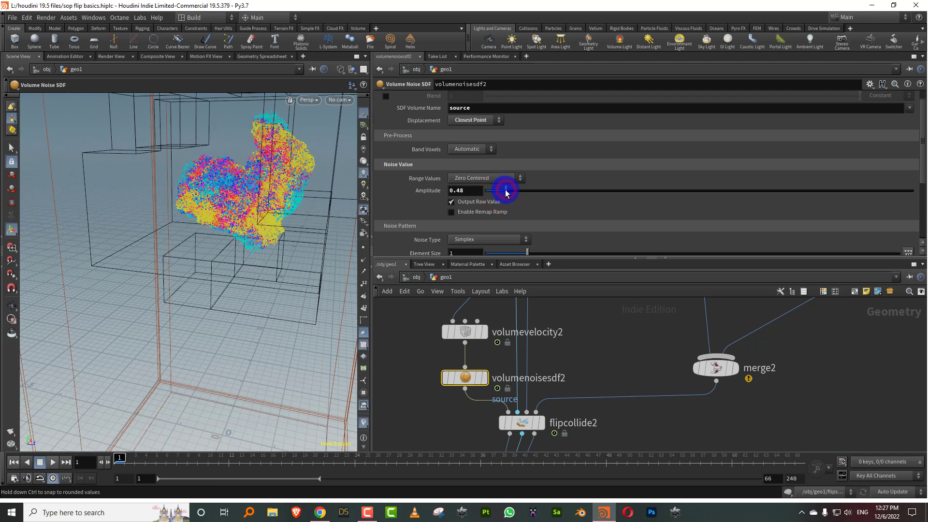
pyautogui.moveTo(477, 259); pyautogui.dragTo(481, 313)
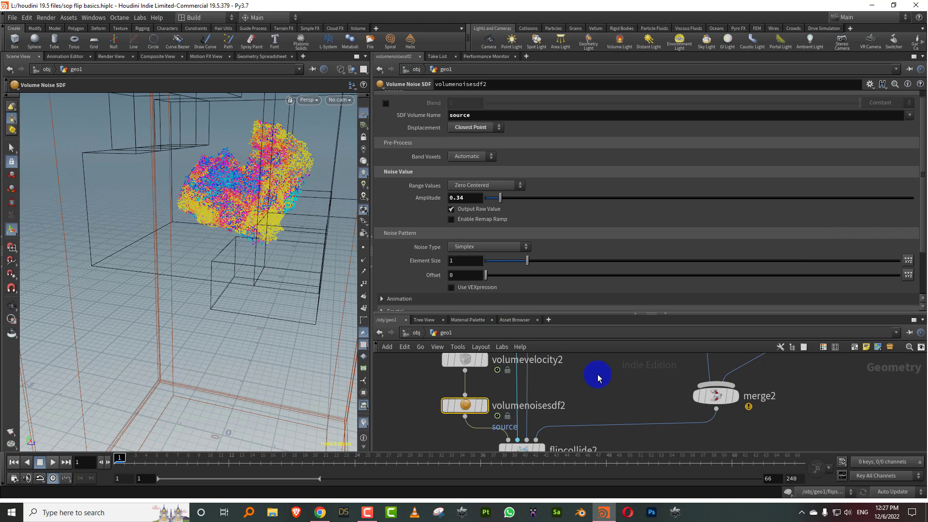
# Select flipboundary2 and inspect its Activation expression.
pyautogui.moveTo(567, 358); pyautogui.dragTo(542, 436, button='middle')
pyautogui.moveTo(430, 387); pyautogui.dragTo(515, 405)
pyautogui.click(466, 95)
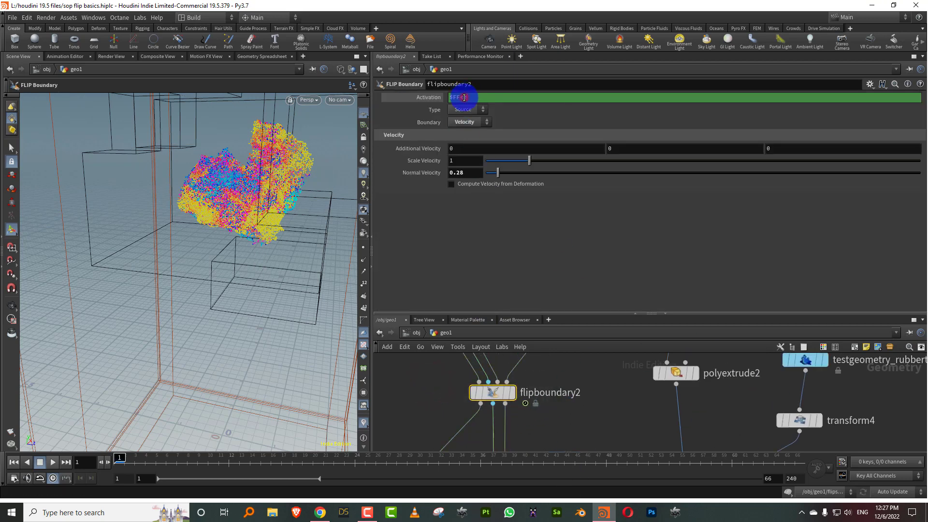
pyautogui.click(462, 98)
pyautogui.scroll(-2, 556, 374)
# Reduce the vortex Angular Velocity of volumevelocity2 to about 1.01.
pyautogui.moveTo(408, 382); pyautogui.dragTo(459, 420)
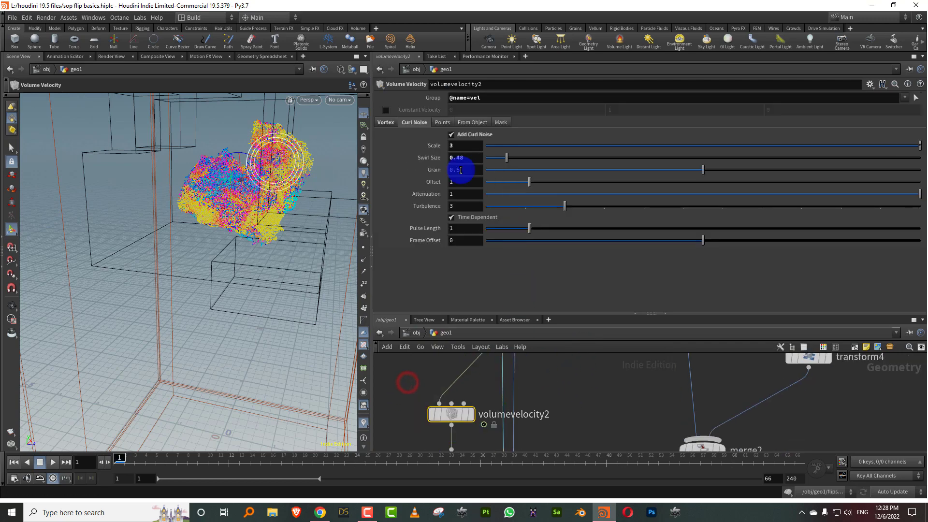
pyautogui.click(391, 123)
pyautogui.click(568, 170)
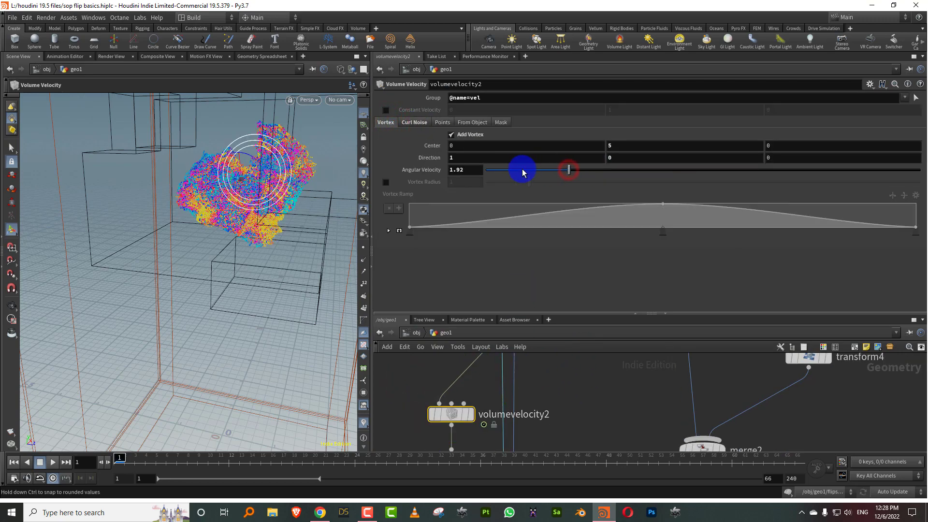
pyautogui.moveTo(526, 173); pyautogui.dragTo(530, 169)
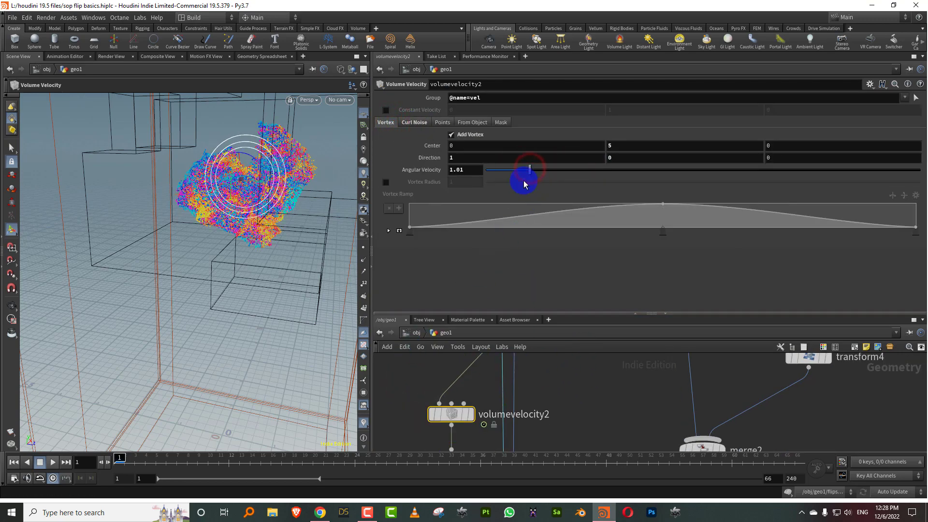
pyautogui.moveTo(371, 325); pyautogui.dragTo(385, 327)
# Set volumenoisesdf2's noise Element Size to about 0.81 and enable Animate Noise.
pyautogui.moveTo(423, 434); pyautogui.dragTo(422, 366, button='middle')
pyautogui.click(456, 391)
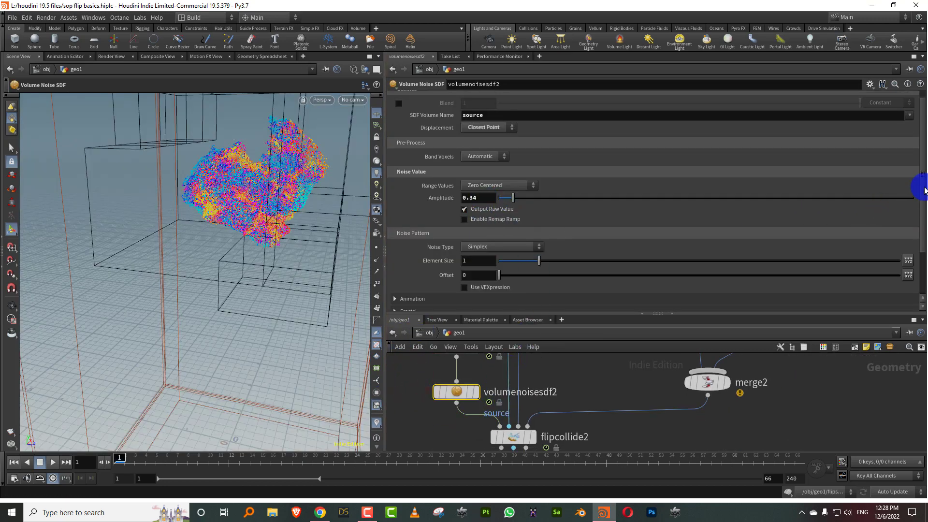
pyautogui.moveTo(920, 182); pyautogui.dragTo(914, 251)
pyautogui.moveTo(526, 206); pyautogui.dragTo(532, 207)
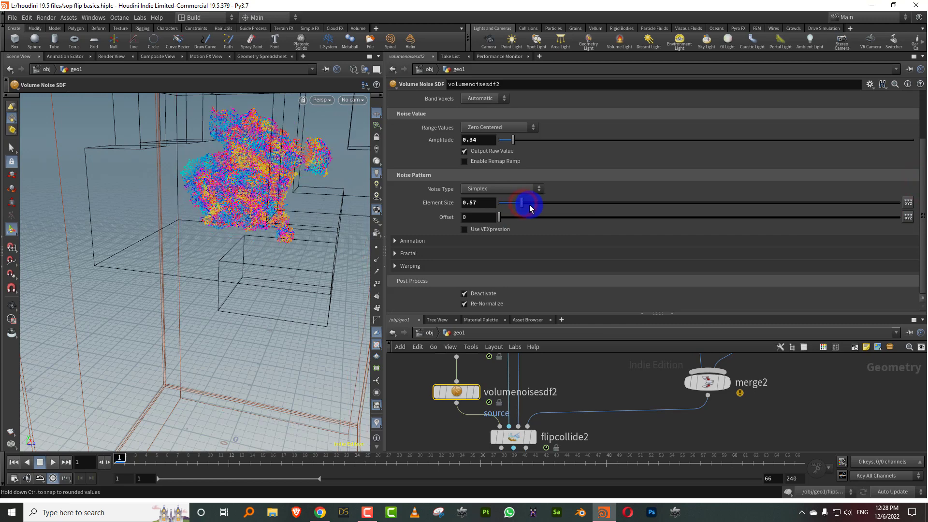
pyautogui.click(395, 240)
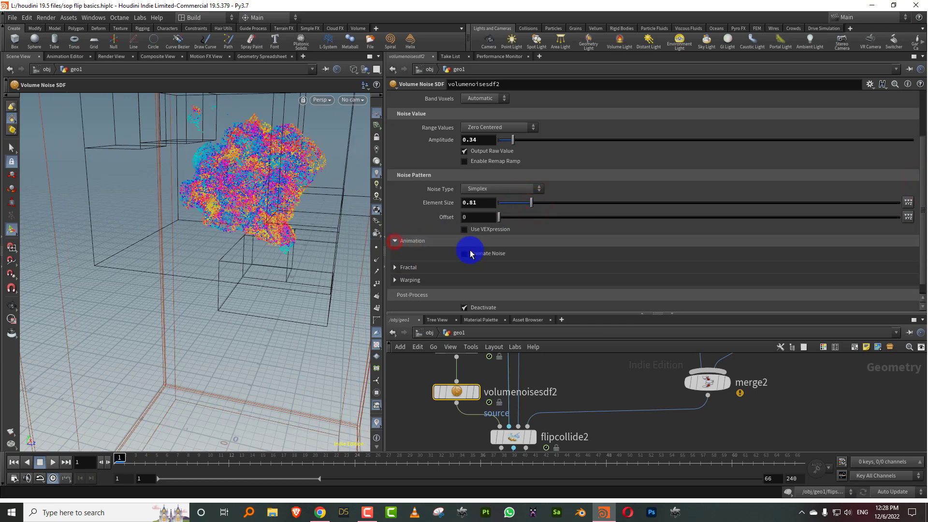
# Preview the animated-noise simulation from a wider view and return to the first frame.
pyautogui.moveTo(423, 425); pyautogui.dragTo(437, 327, button='middle')
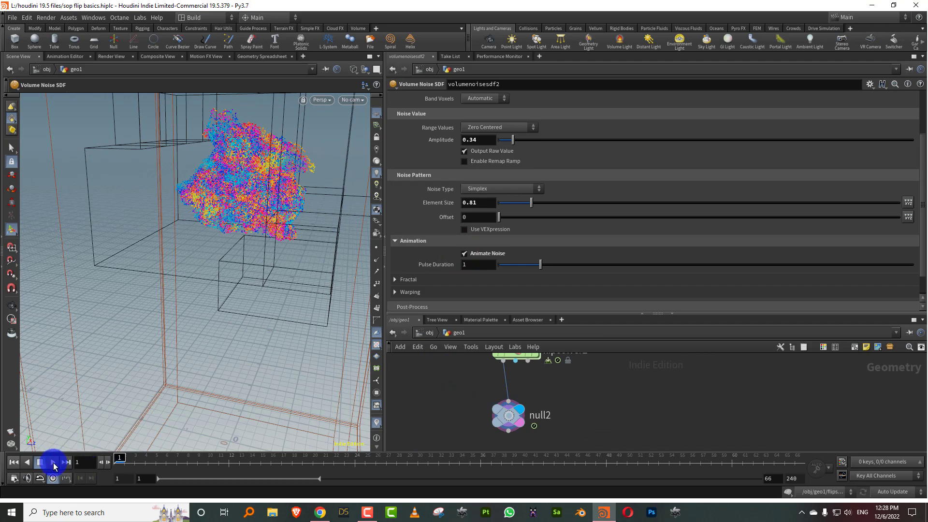
pyautogui.scroll(-6, 216, 282)
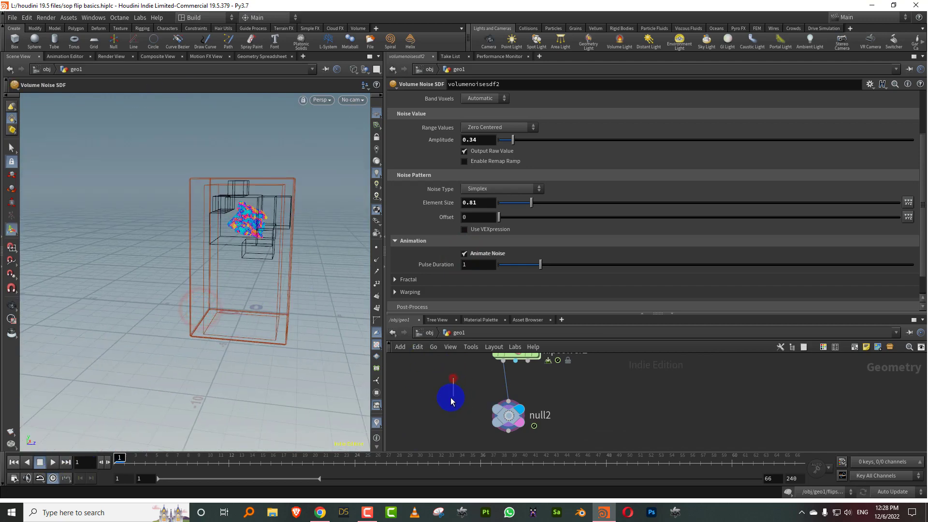
pyautogui.click(43, 463)
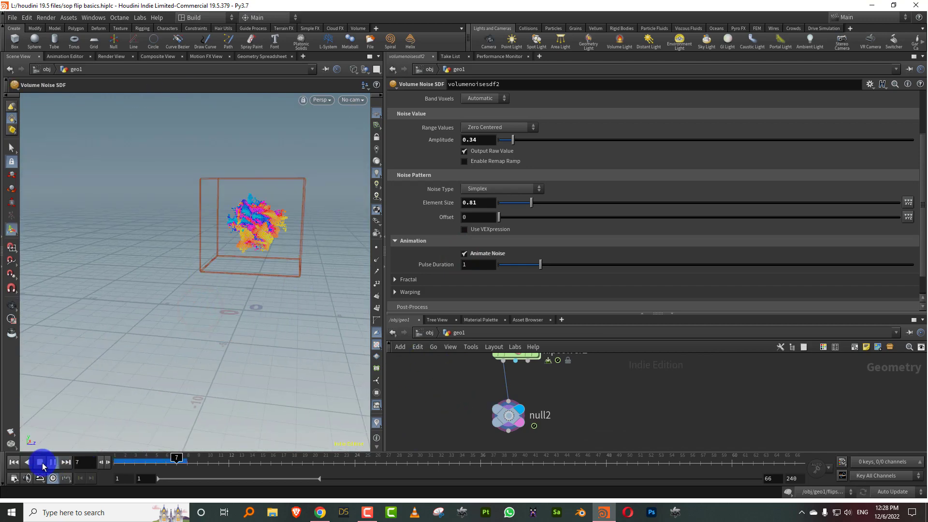
pyautogui.click(14, 462)
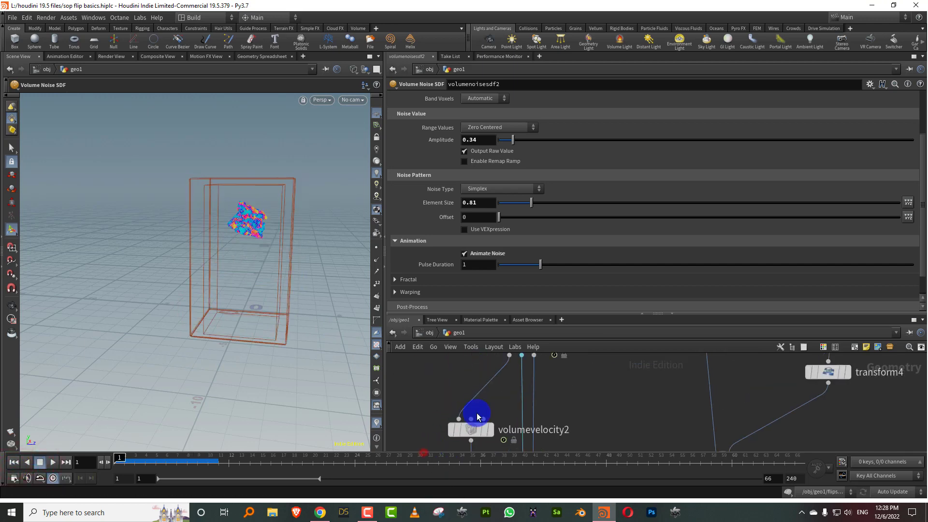
# Bypass volumevelocity2, preview the simulation without it, and return to the first frame.
pyautogui.moveTo(464, 427)
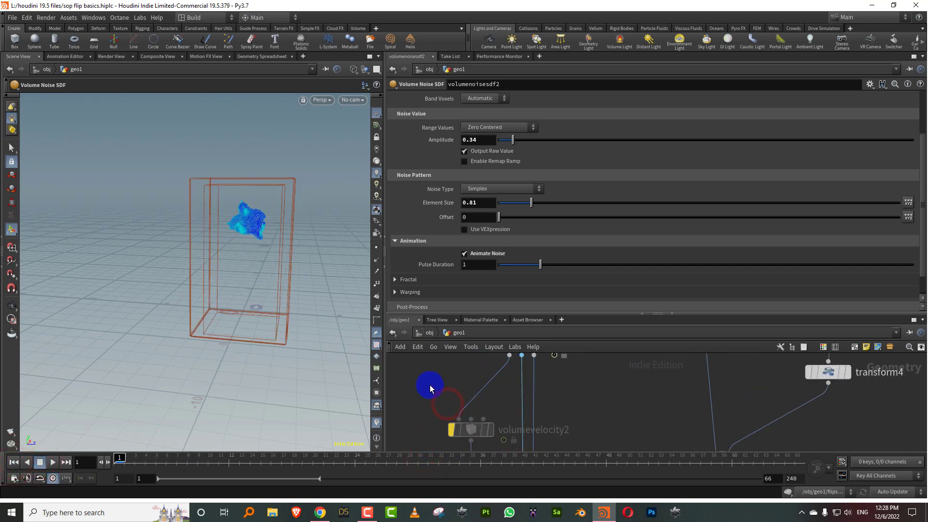
pyautogui.click(51, 463)
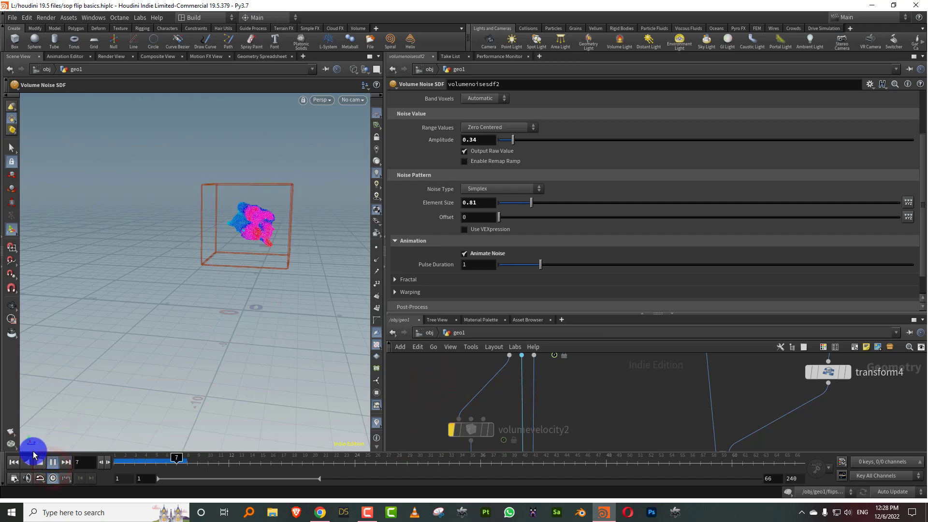
pyautogui.click(13, 462)
# Bypass the pointvelocity2 node so that it no longer drives the fluid.
pyautogui.moveTo(583, 370); pyautogui.dragTo(578, 447, button='middle')
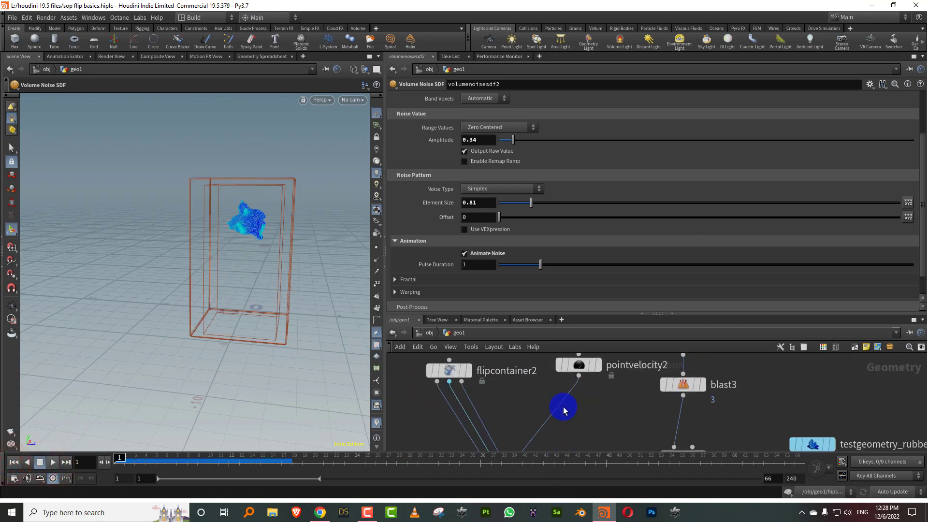
pyautogui.moveTo(587, 364); pyautogui.dragTo(573, 413, button='middle')
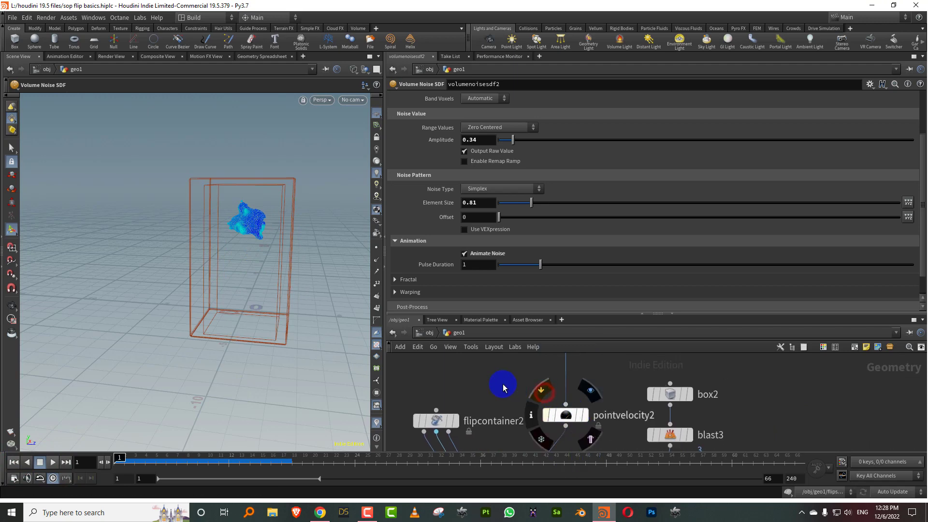
pyautogui.moveTo(512, 425); pyautogui.dragTo(531, 319, button='middle')
pyautogui.moveTo(551, 393); pyautogui.dragTo(561, 328, button='middle')
# Shorten the animated noise Pulse Duration of volumenoisesdf2 to about 0.36.
pyautogui.moveTo(425, 403); pyautogui.dragTo(465, 371)
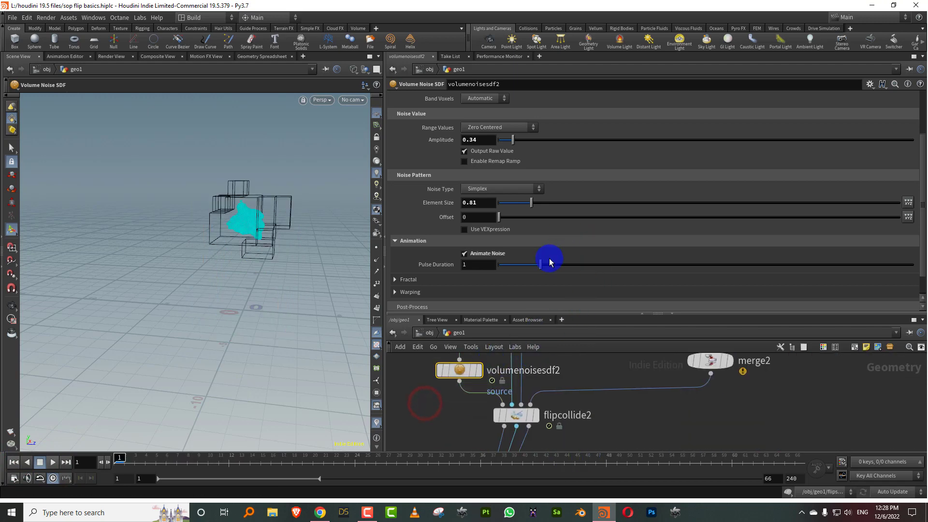
pyautogui.click(518, 266)
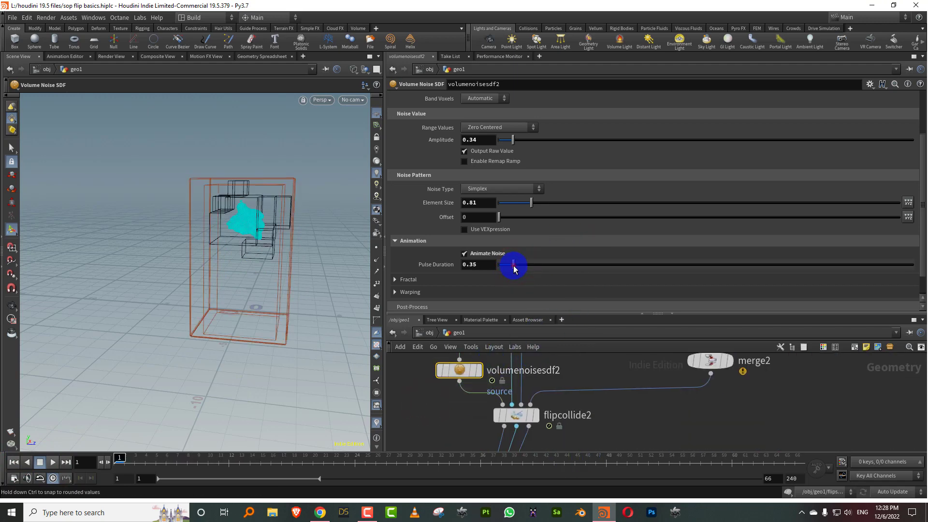
pyautogui.moveTo(515, 269); pyautogui.dragTo(514, 266)
# Play the simulation with the shorter noise pulse, view the fluid from the front, and return to the first frame.
pyautogui.click(424, 414)
pyautogui.click(53, 462)
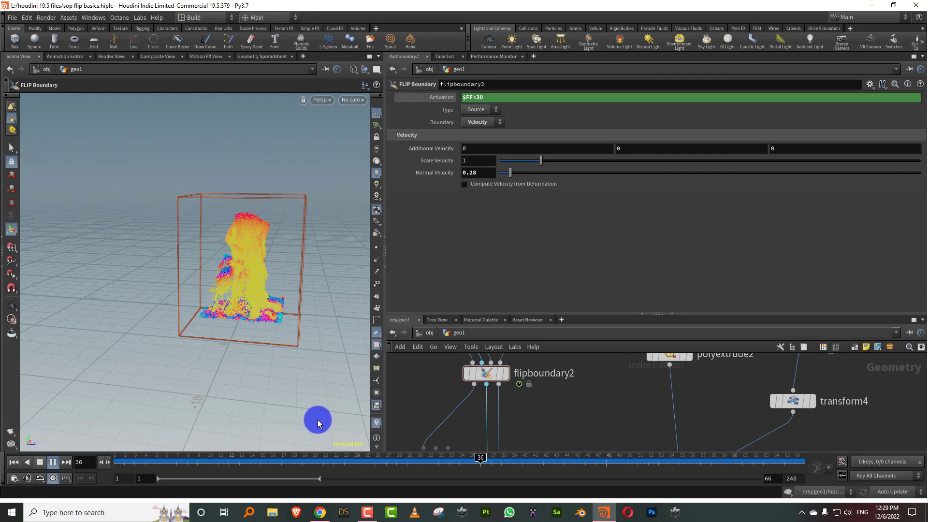
pyautogui.moveTo(244, 255); pyautogui.dragTo(261, 223, button='right')
pyautogui.moveTo(261, 224); pyautogui.dragTo(234, 240, button='middle')
pyautogui.moveTo(243, 258)
pyautogui.mouseDown()
pyautogui.moveTo(193, 242)
pyautogui.moveTo(169, 249)
pyautogui.moveTo(244, 265)
pyautogui.mouseUp()
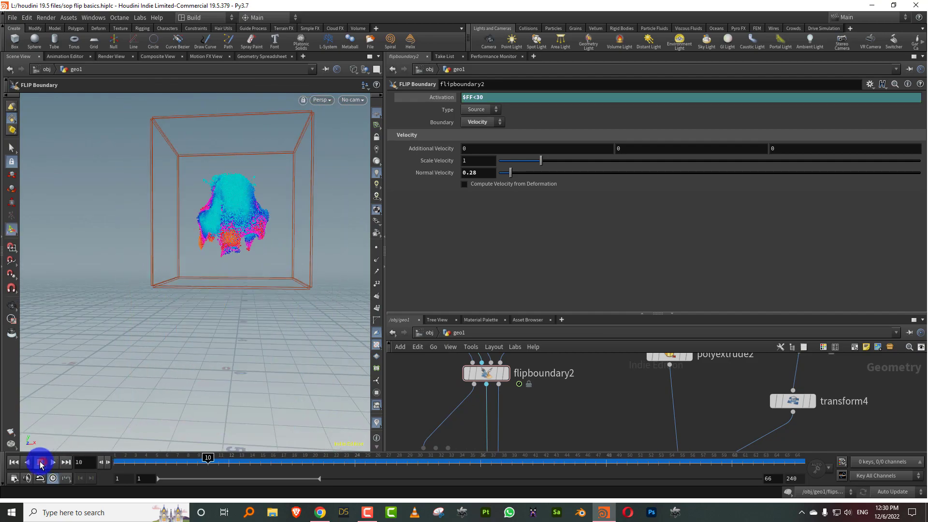
pyautogui.click(13, 462)
# Set volumenoisesdf2's Element Size to about 0.93 and its Amplitude to about 0.75.
pyautogui.moveTo(580, 385); pyautogui.dragTo(625, 291, button='middle')
pyautogui.moveTo(442, 389); pyautogui.dragTo(497, 428)
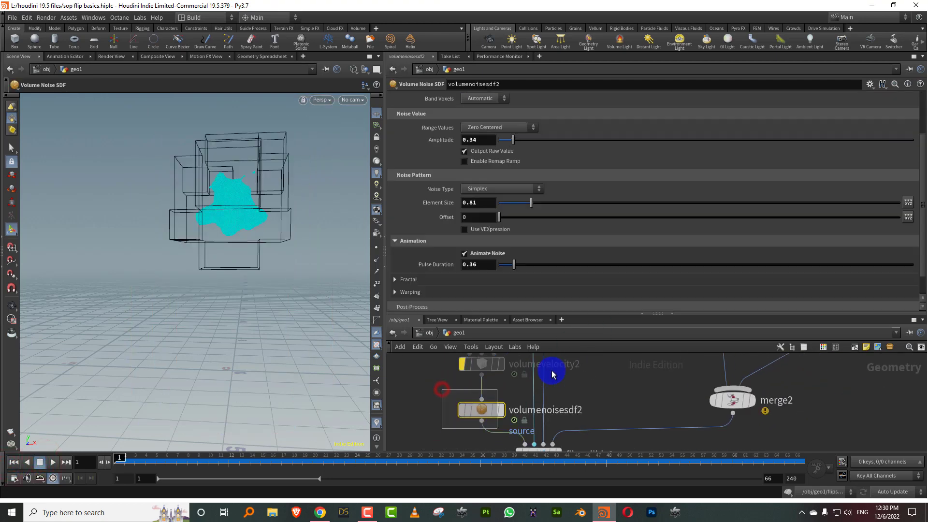
pyautogui.click(566, 203)
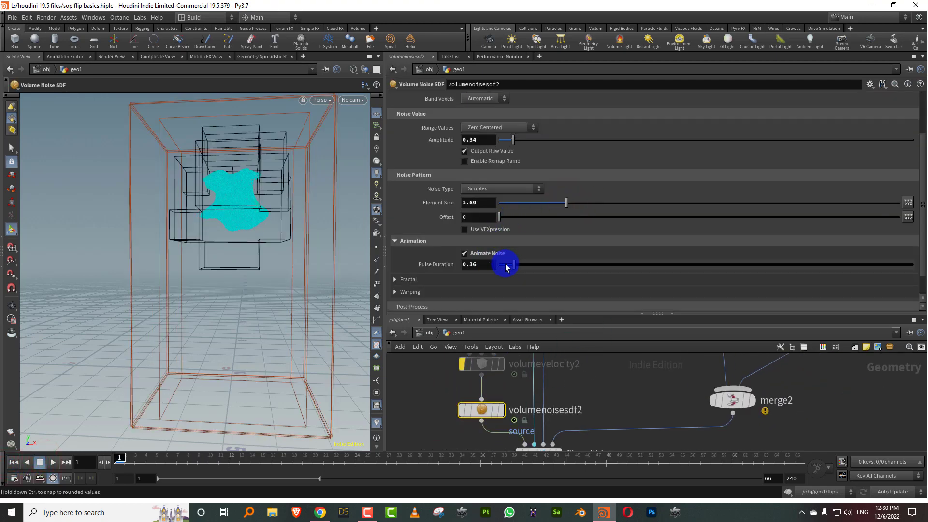
pyautogui.click(536, 203)
pyautogui.click(534, 142)
pyautogui.moveTo(524, 144)
pyautogui.mouseDown()
pyautogui.moveTo(522, 190)
pyautogui.moveTo(530, 140)
pyautogui.mouseUp()
# Play the simulation with the stronger SDF noise and examine the fluid from another angle.
pyautogui.click(411, 378)
pyautogui.click(53, 462)
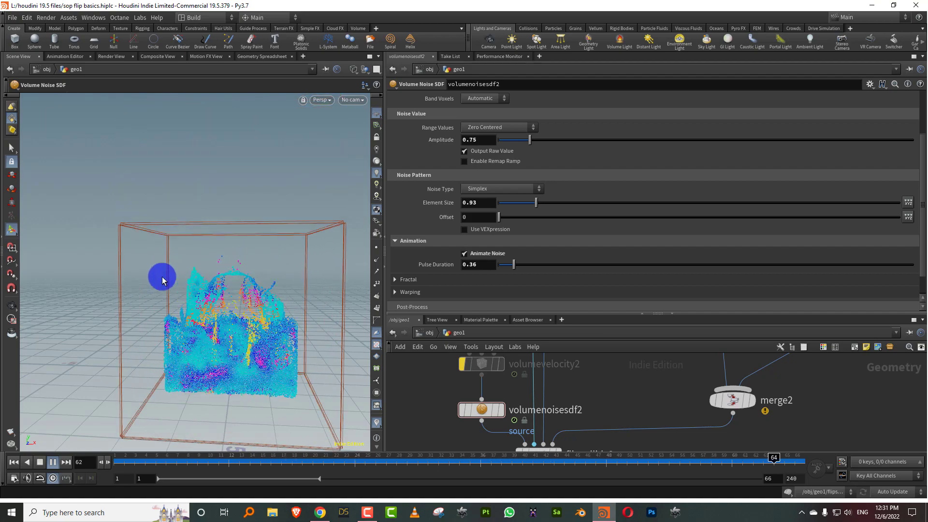
pyautogui.keyDown('alt'); pyautogui.moveTo(155, 281); pyautogui.dragTo(220, 238); pyautogui.keyUp('alt')
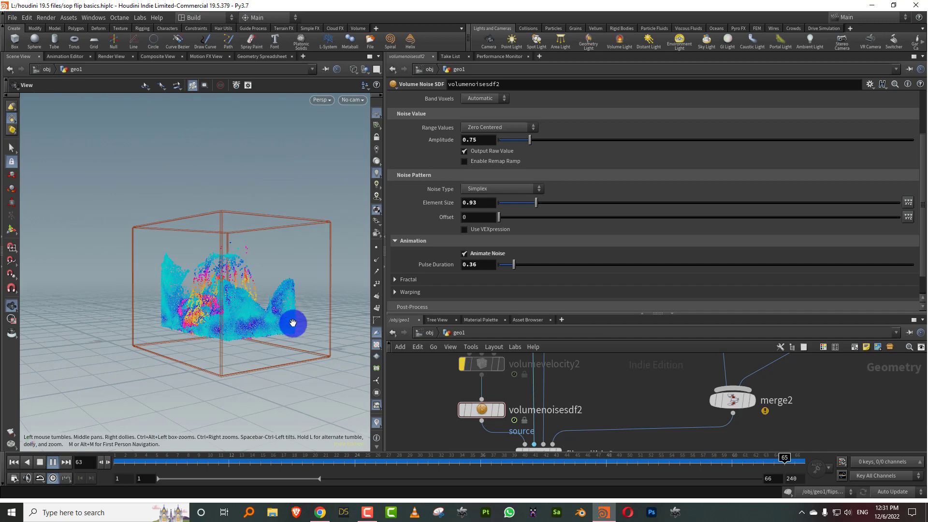
# Orbit around the playing noise-driven fluid, enlarge the network view to show the solver chain, and stop playback at frame 33.
pyautogui.moveTo(293, 324); pyautogui.dragTo(310, 307)
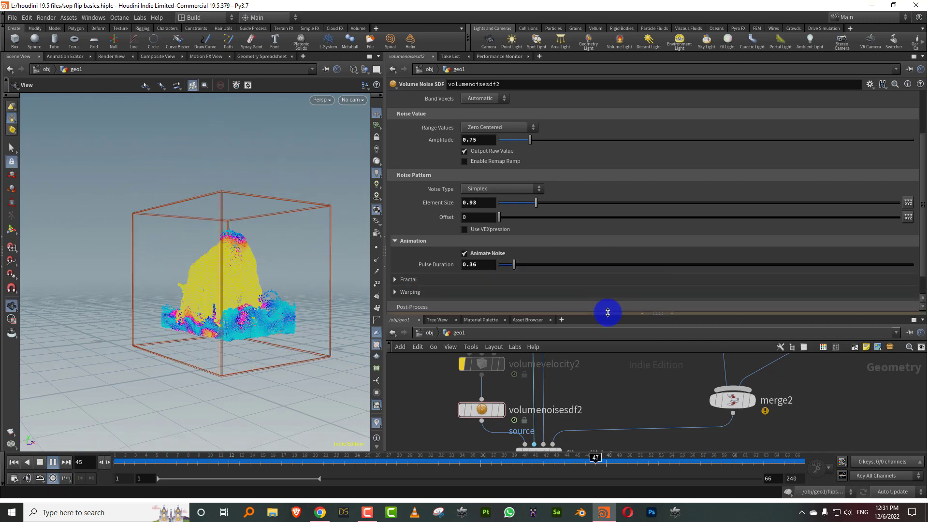
pyautogui.moveTo(609, 313); pyautogui.dragTo(608, 194)
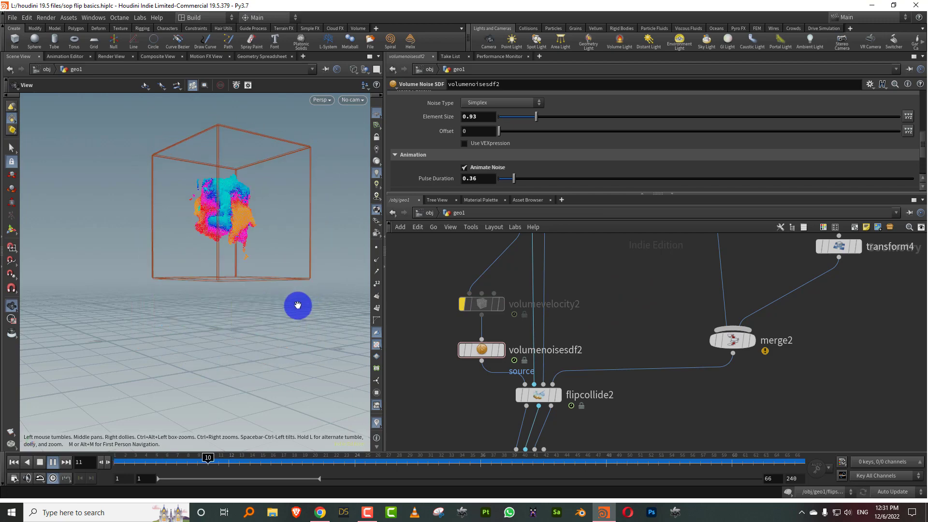
pyautogui.moveTo(609, 363); pyautogui.dragTo(586, 189, button='middle')
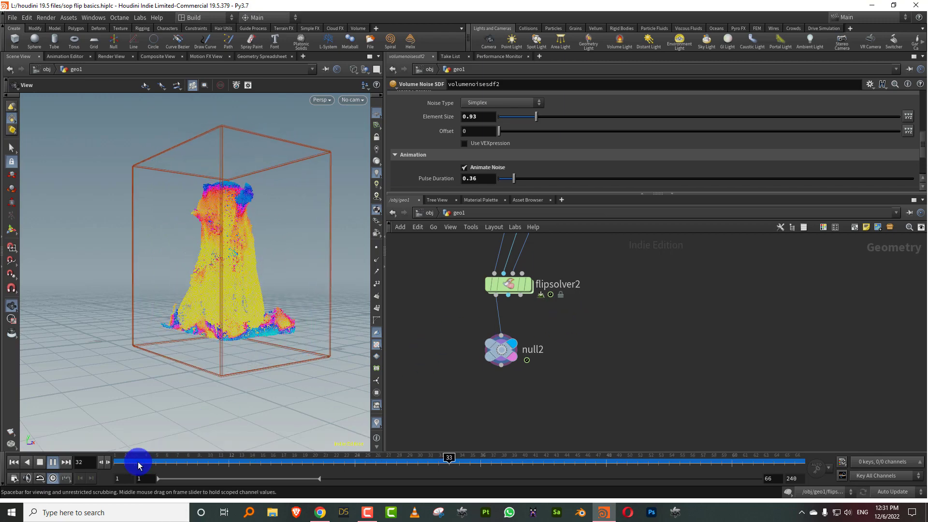
pyautogui.moveTo(138, 462); pyautogui.dragTo(449, 462)
# Select flipcontainer2 and examine its domain, gravity, density and surface tension parameters.
pyautogui.scroll(-3, 583, 328)
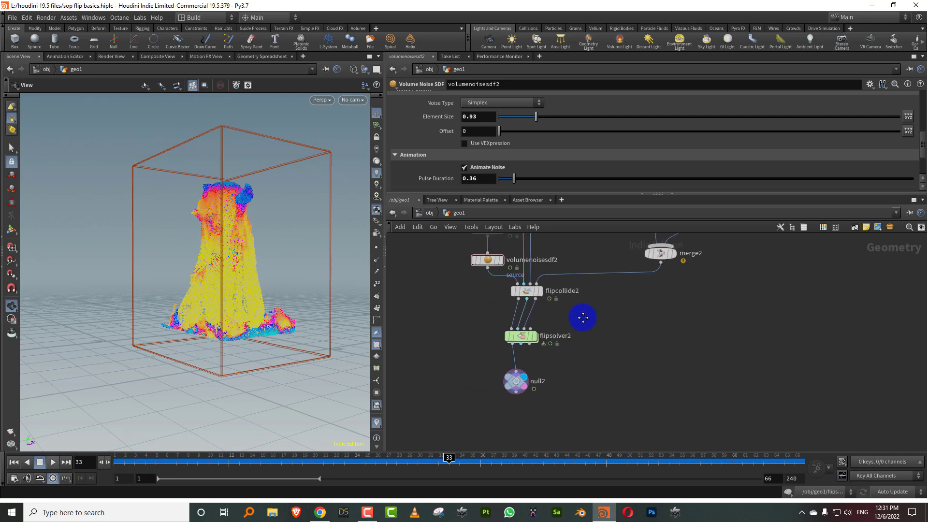
pyautogui.moveTo(582, 330); pyautogui.dragTo(562, 423, button='middle')
pyautogui.moveTo(557, 285); pyautogui.dragTo(549, 364, button='middle')
pyautogui.moveTo(407, 298); pyautogui.dragTo(481, 256)
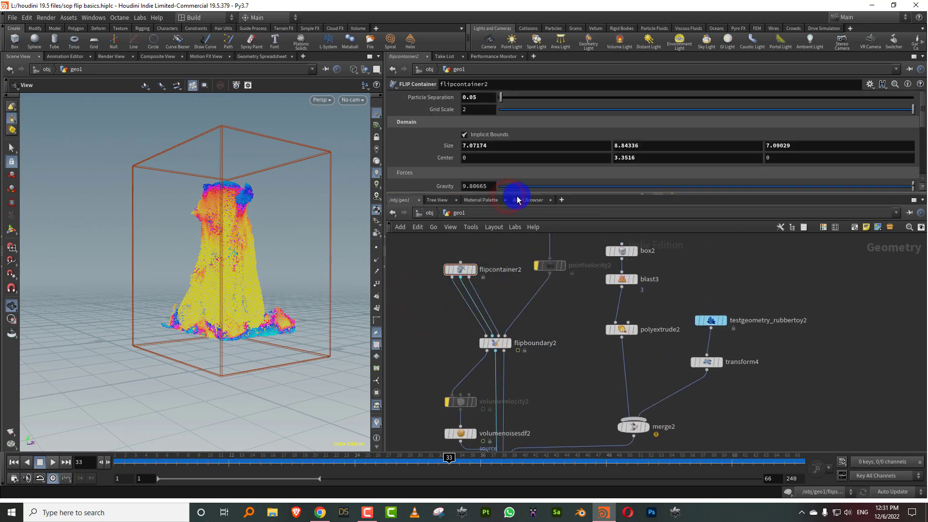
pyautogui.moveTo(517, 195); pyautogui.dragTo(518, 232)
pyautogui.scroll(-4, 532, 325)
pyautogui.scroll(2, 535, 316)
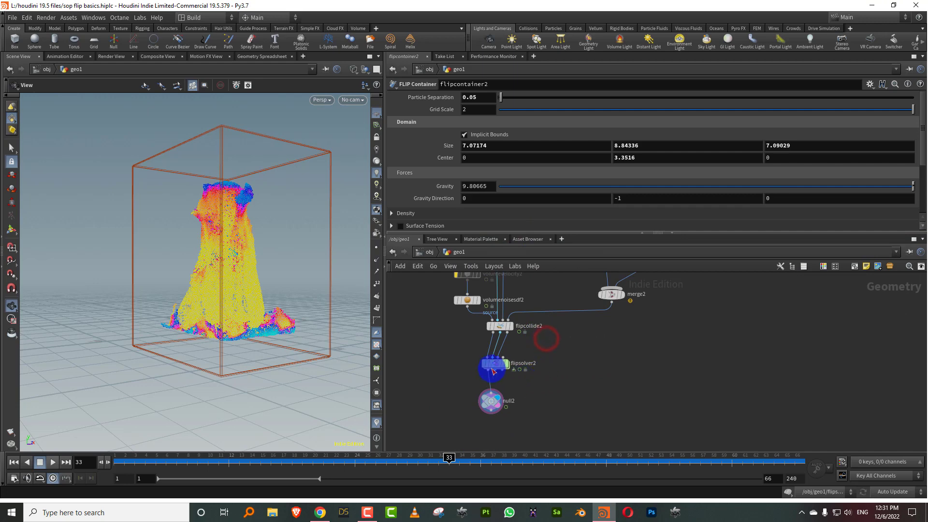
# Enter flipsolver2's FORCES network, inspect its FORCE output node, and return to the geo1 level.
pyautogui.moveTo(497, 364); pyautogui.dragTo(501, 365)
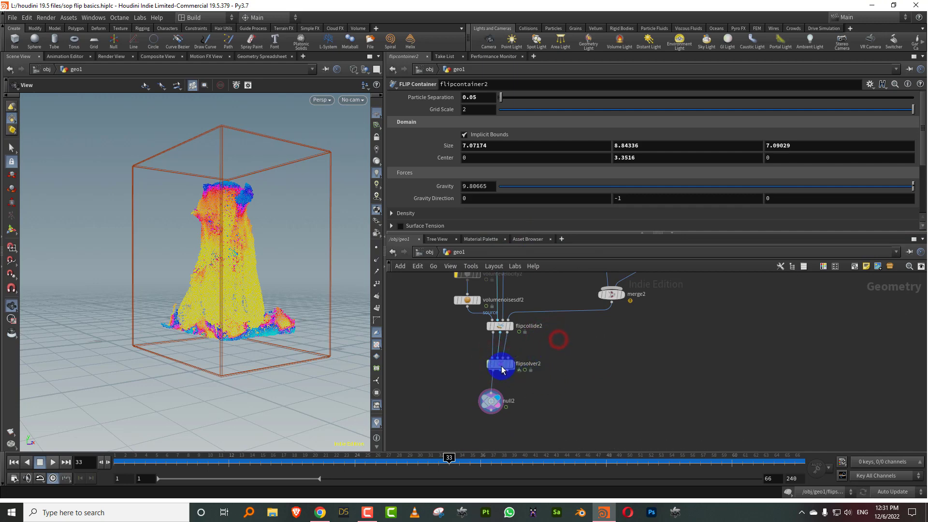
pyautogui.doubleClick(501, 370)
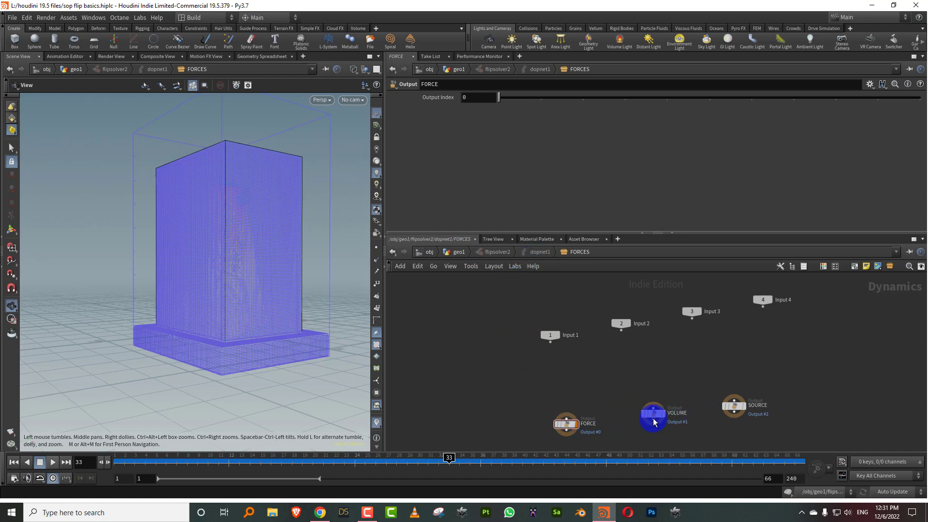
pyautogui.click(566, 423)
pyautogui.click(571, 382)
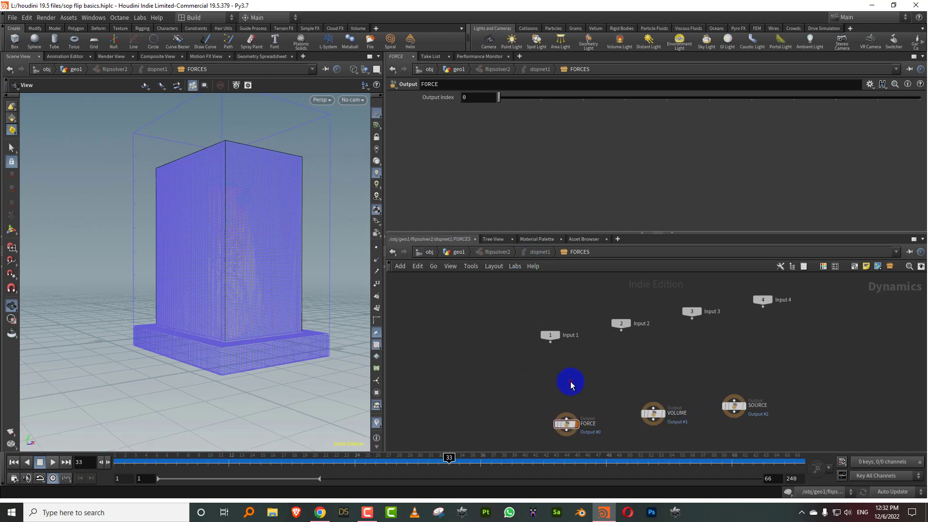
pyautogui.click(447, 252)
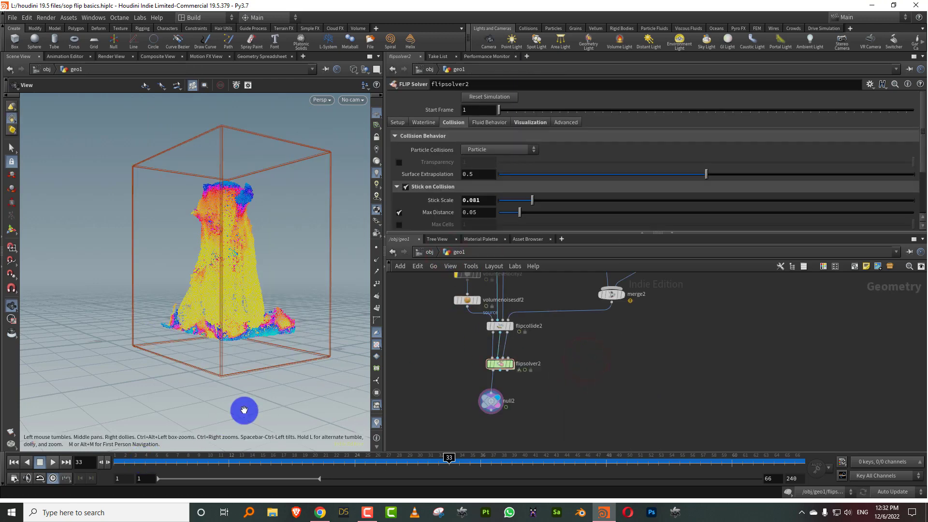